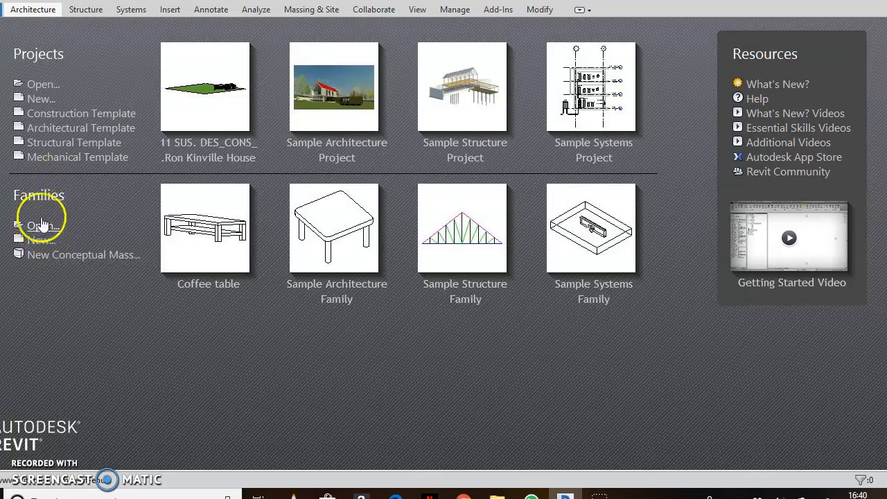
# Step: Create a new family from the Furniture family template
pyautogui.click(41, 242)
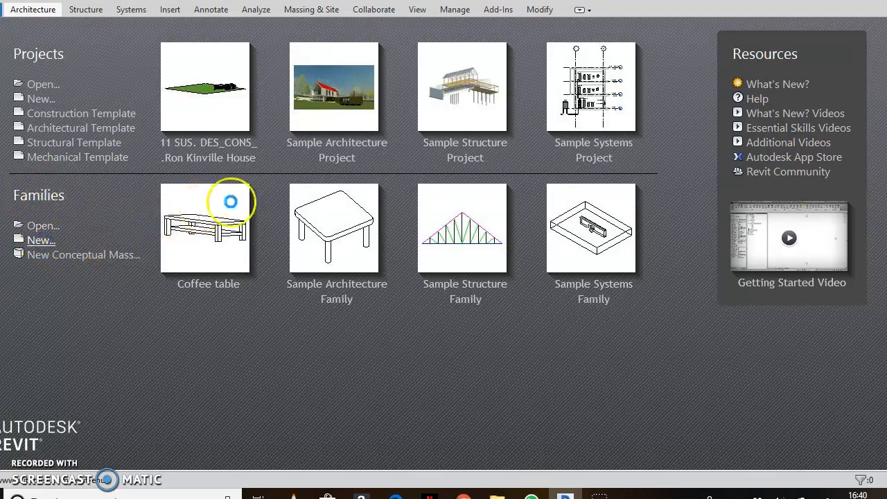
pyautogui.scroll(-4, 343, 229)
pyautogui.scroll(-3, 343, 229)
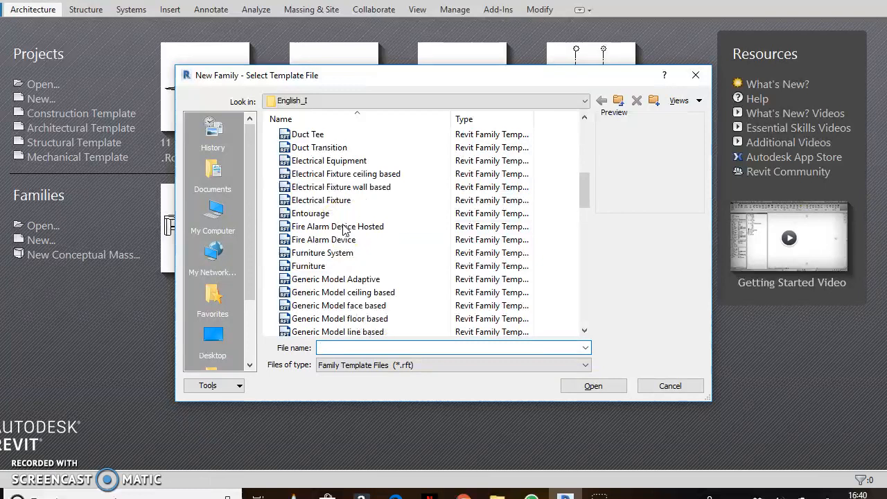
pyautogui.click(305, 267)
pyautogui.click(570, 350)
pyautogui.click(593, 386)
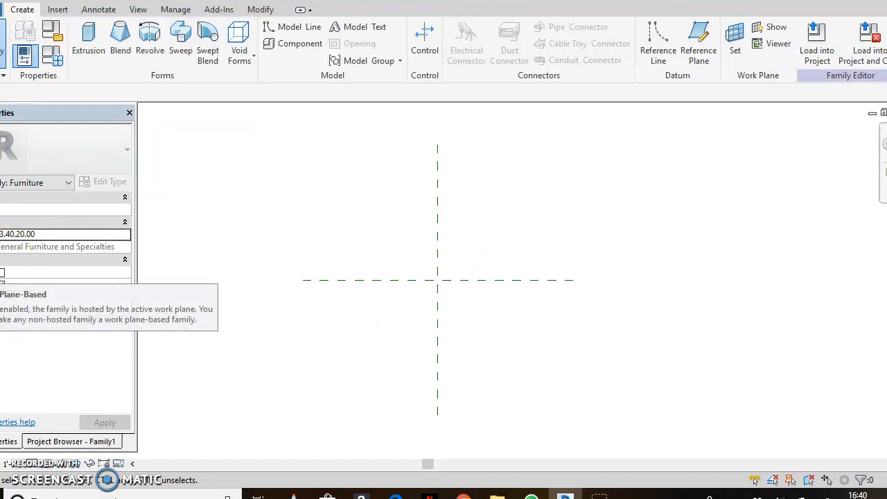
# Step: Widen the property name column and make the Floor Plan: Ref. Level view the active one
pyautogui.moveTo(2, 281); pyautogui.dragTo(34, 282)
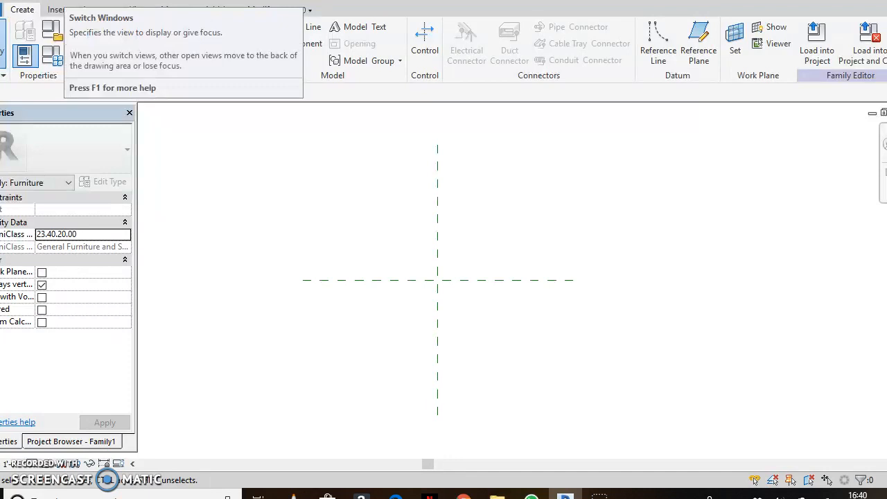
pyautogui.click(147, 1)
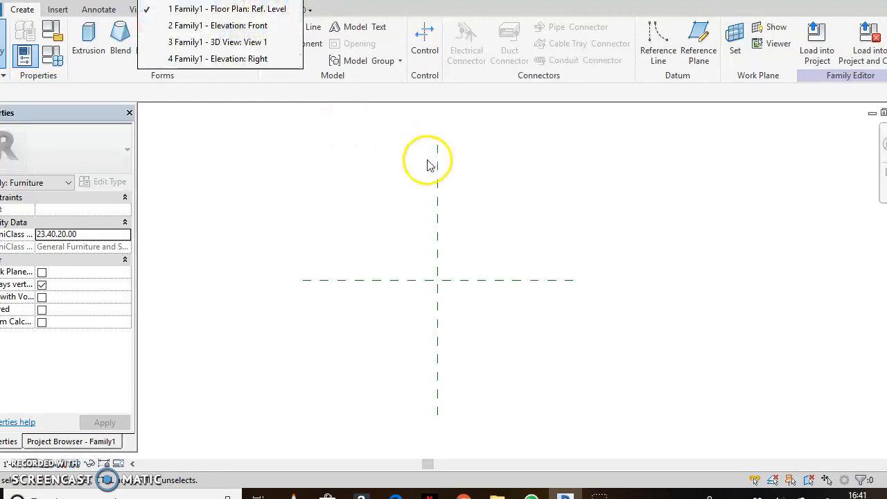
pyautogui.click(277, 9)
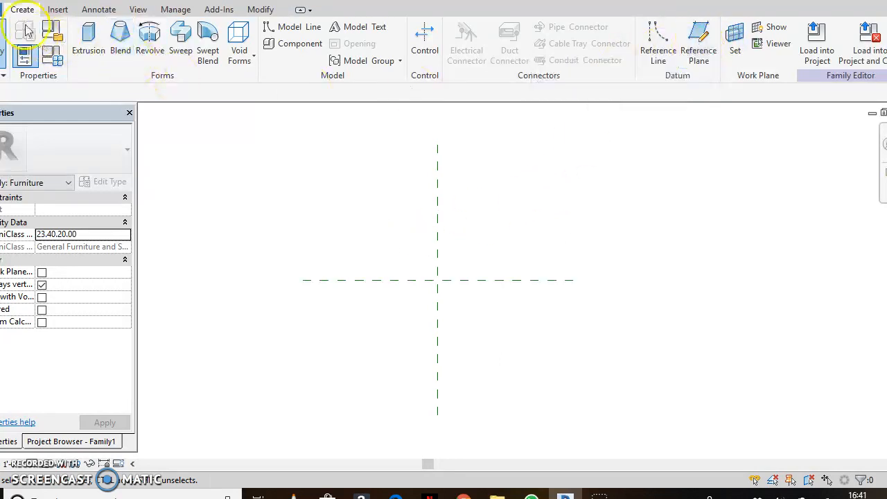
# Step: Draw a horizontal reference plane above the horizontal centre plane and set its distance from the centre to 2' 6"
pyautogui.click(693, 42)
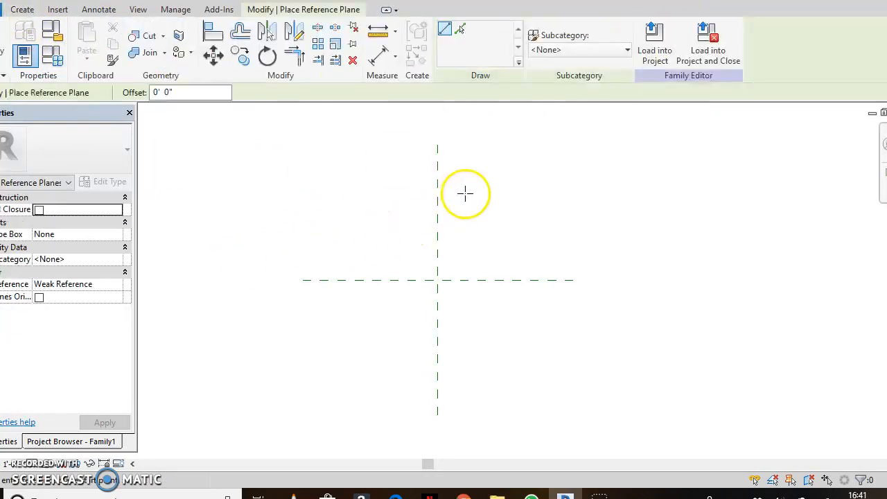
pyautogui.click(298, 197)
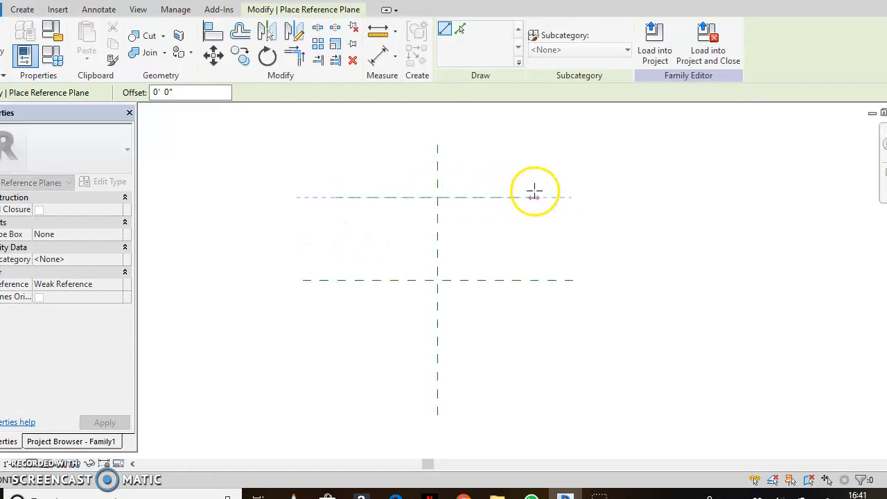
pyautogui.click(533, 195)
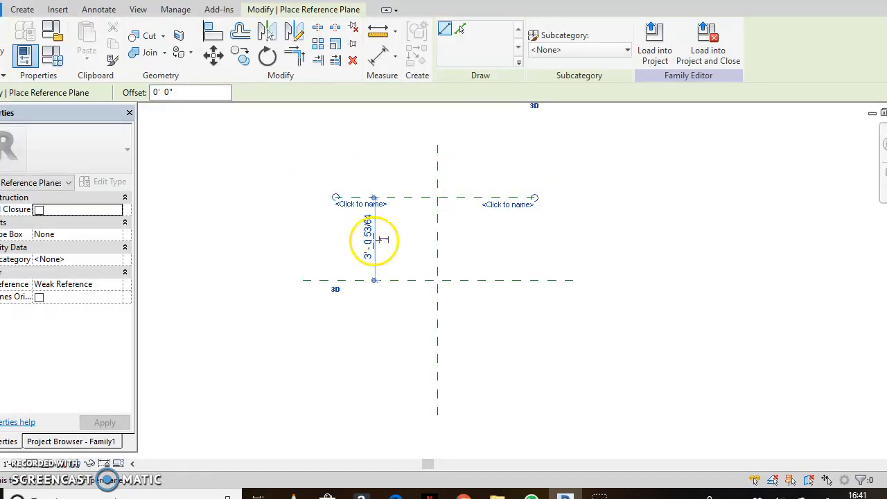
pyautogui.click(367, 240)
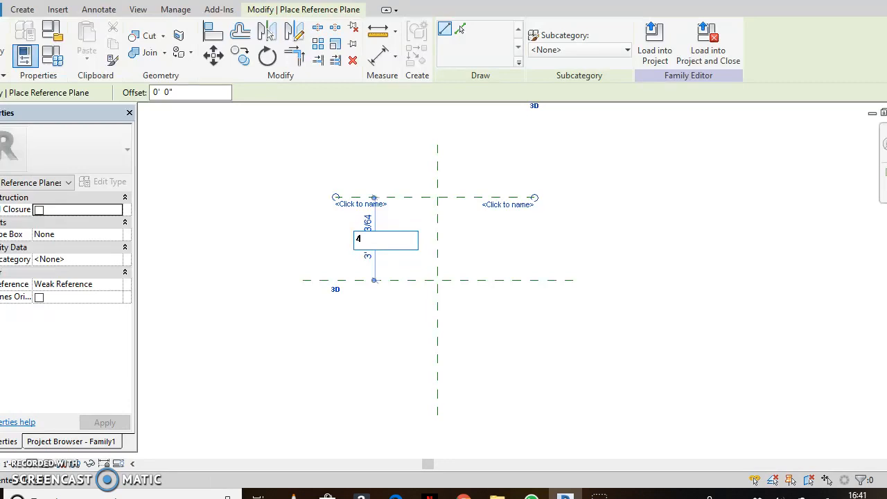
pyautogui.press('Return')
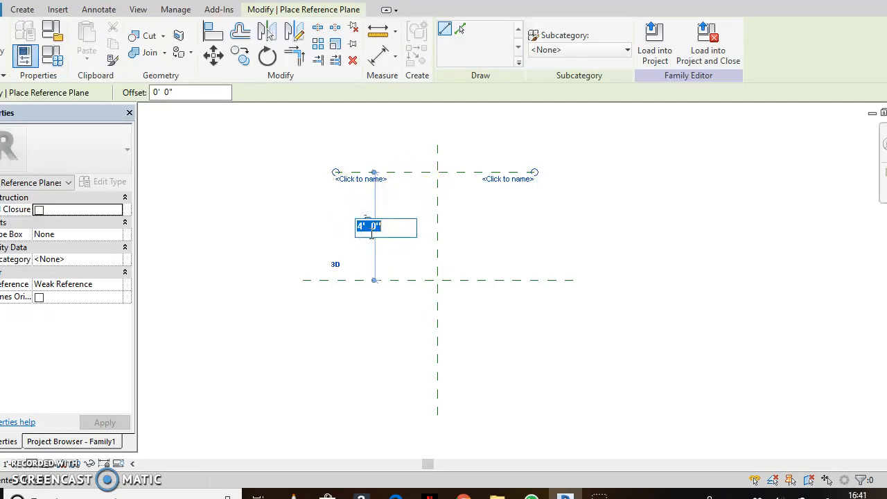
pyautogui.press('Return')
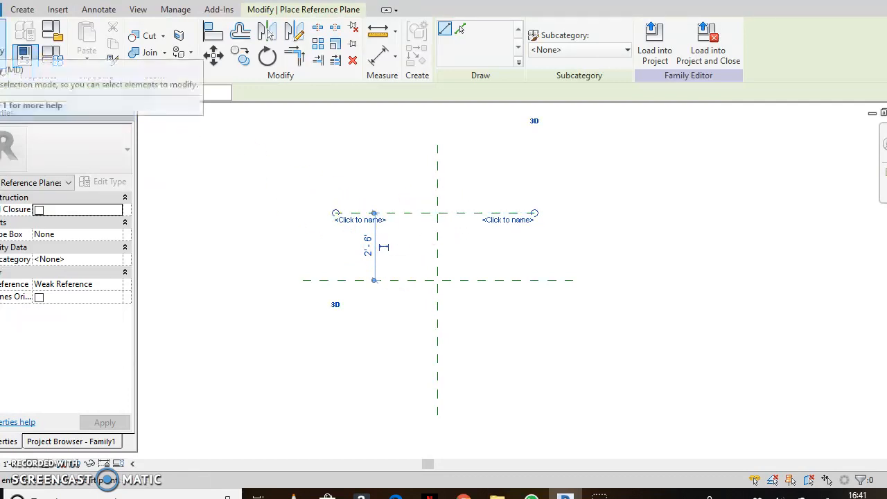
pyautogui.click(25, 56)
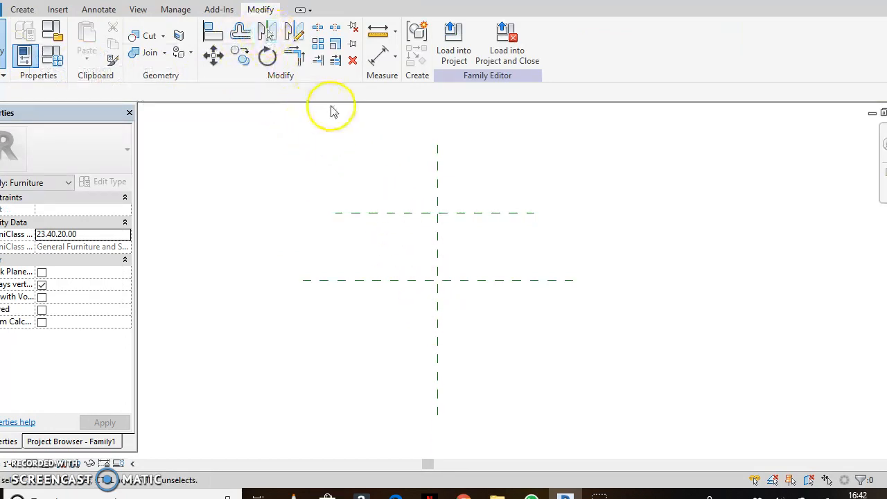
# Step: Mirror the upper horizontal reference plane about the horizontal centre plane
pyautogui.click(405, 215)
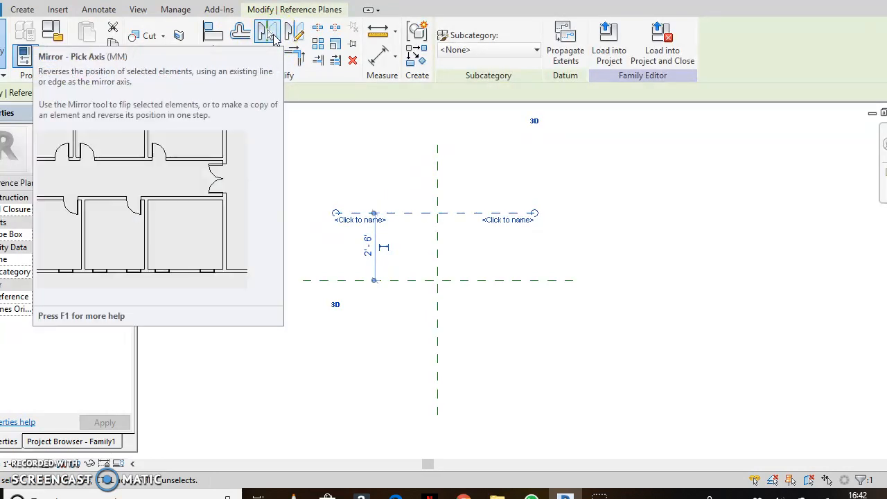
pyautogui.click(273, 36)
pyautogui.click(415, 280)
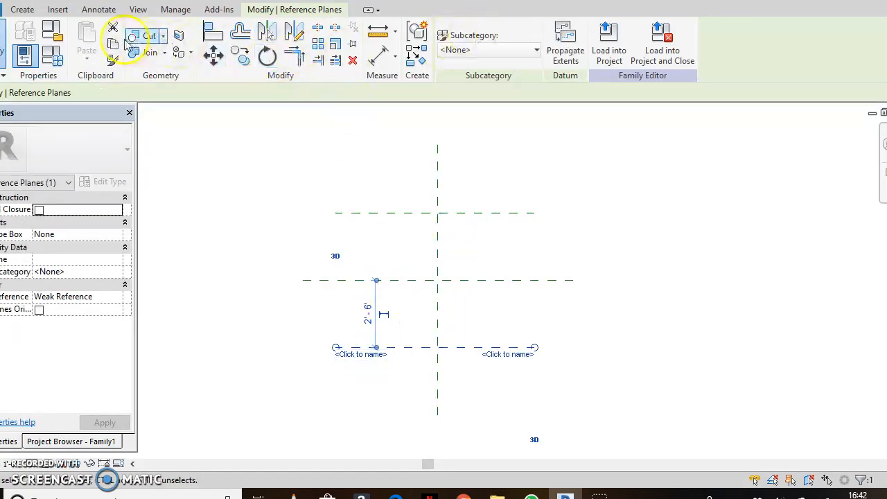
# Step: Draw a vertical reference plane left of the Center Left/Right plane and set its distance from the centre to 3' 0"
pyautogui.click(22, 10)
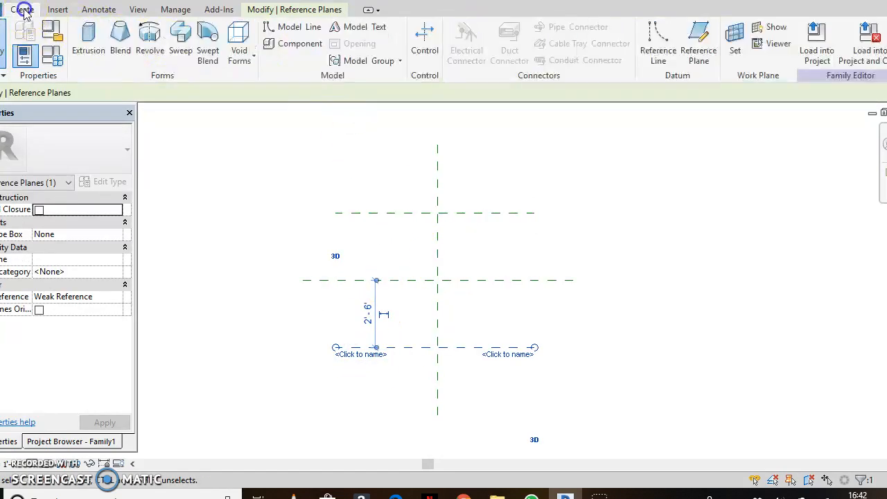
pyautogui.click(698, 38)
pyautogui.click(367, 192)
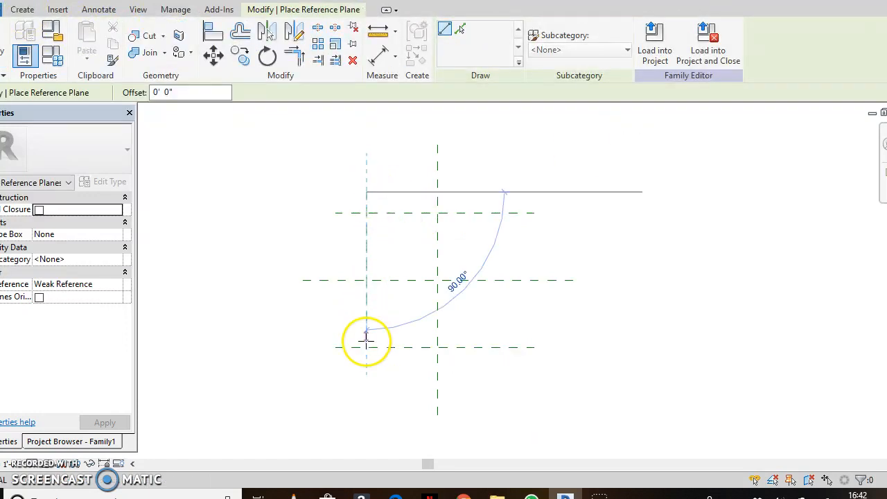
pyautogui.click(365, 378)
pyautogui.click(416, 220)
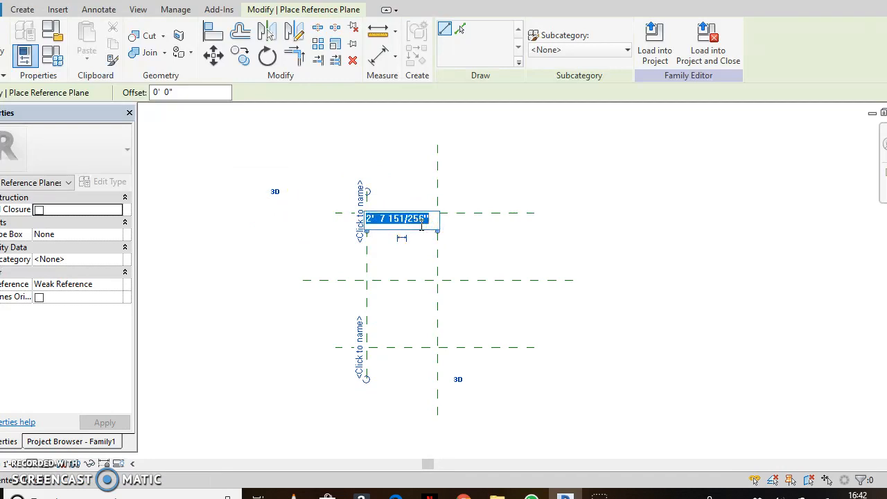
pyautogui.press('Return')
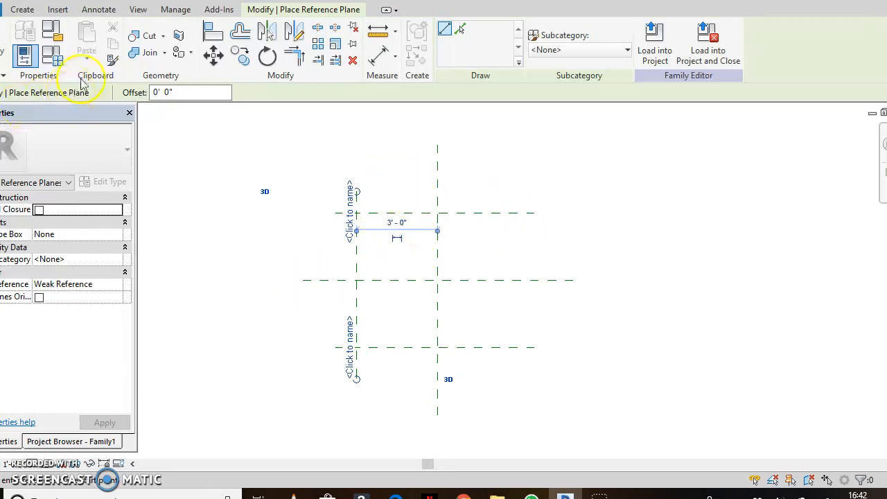
pyautogui.press('Escape')
# Step: Mirror the left vertical reference plane about the Center Left/Right plane
pyautogui.press('m')
pyautogui.press('m')
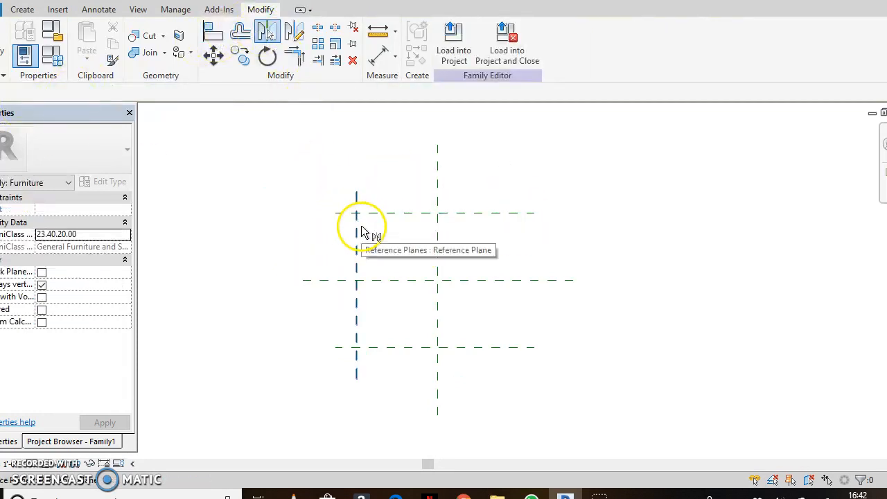
pyautogui.click(435, 233)
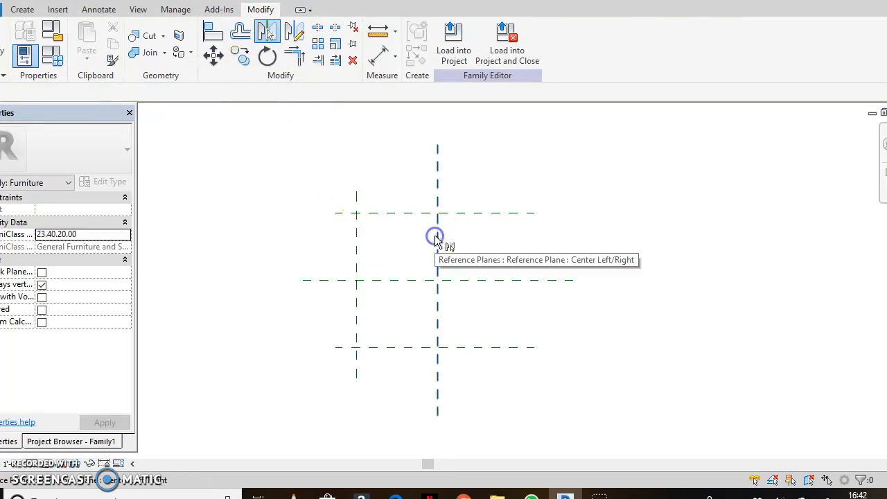
pyautogui.click(356, 235)
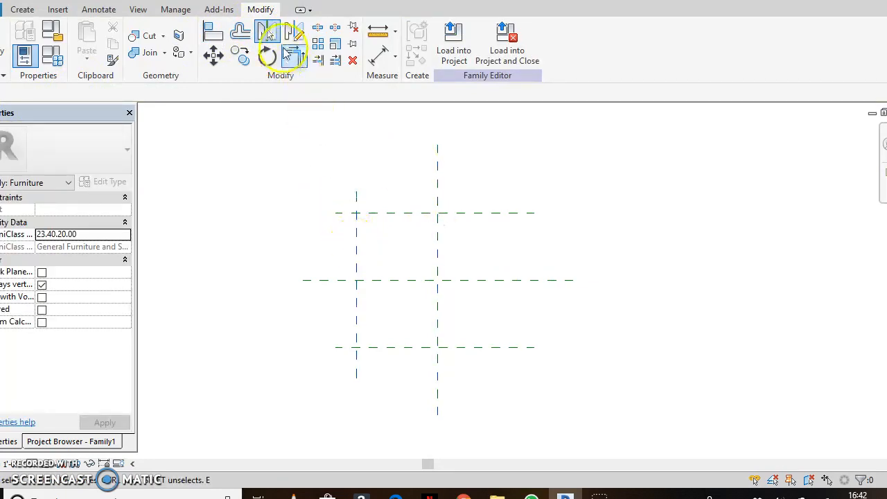
pyautogui.click(438, 249)
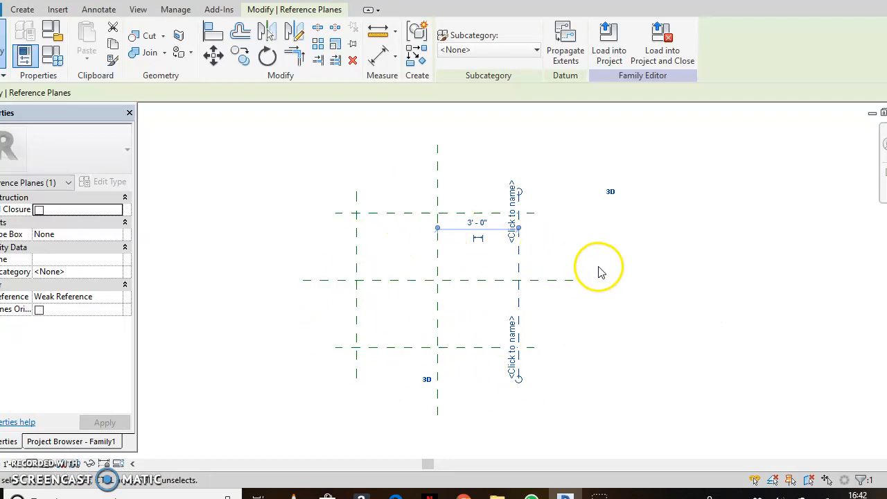
pyautogui.click(185, 162)
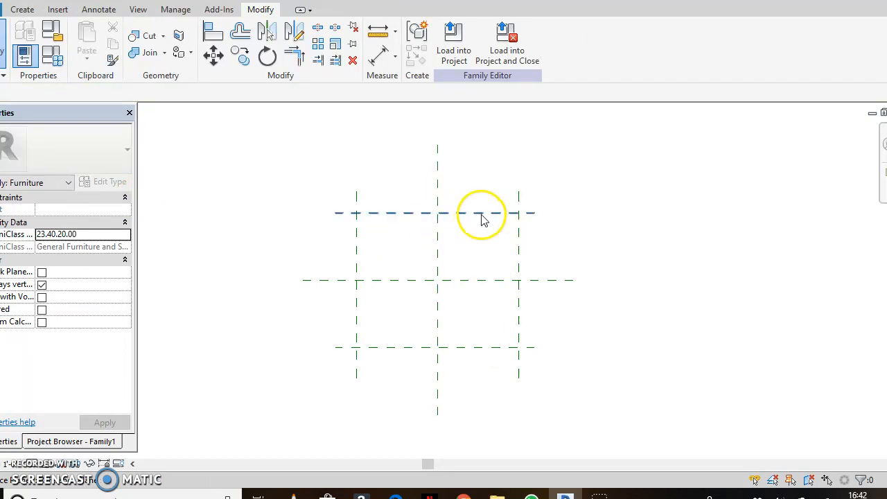
# Step: Add an aligned dimension string across the three vertical reference planes, above the layout, and constrain its segments to be equal
pyautogui.click(378, 55)
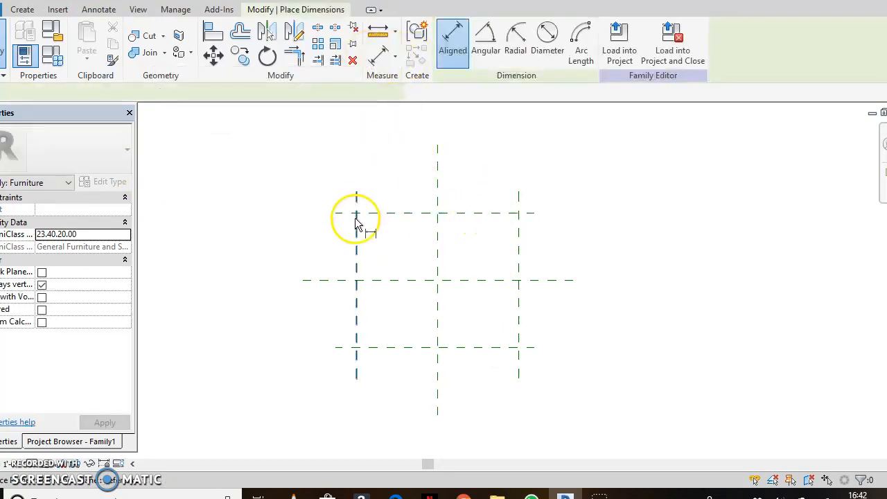
pyautogui.click(356, 224)
pyautogui.click(436, 230)
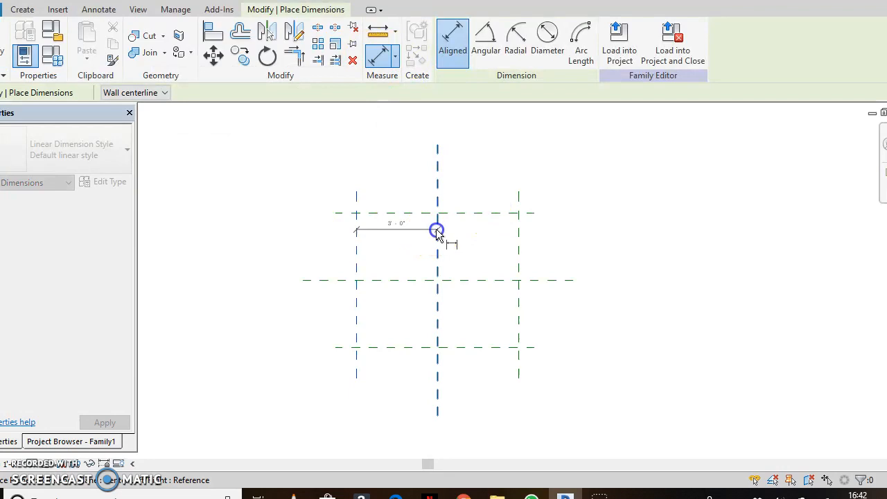
pyautogui.click(516, 236)
pyautogui.click(495, 148)
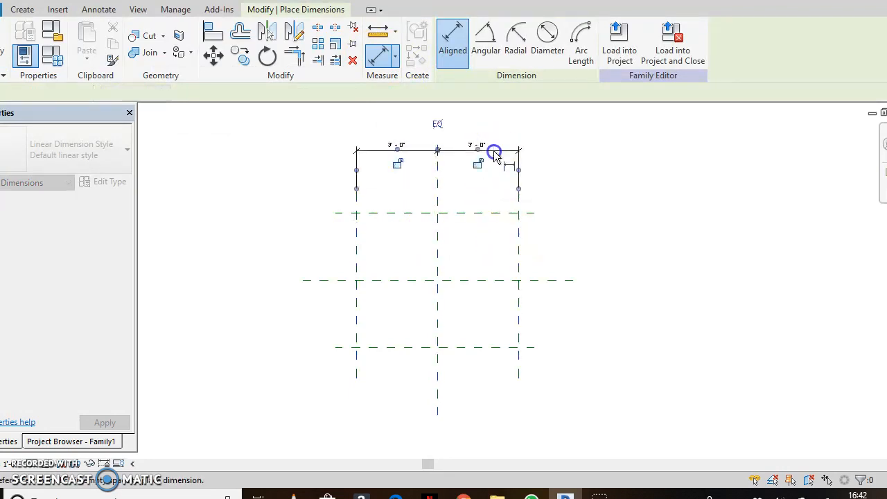
pyautogui.click(440, 127)
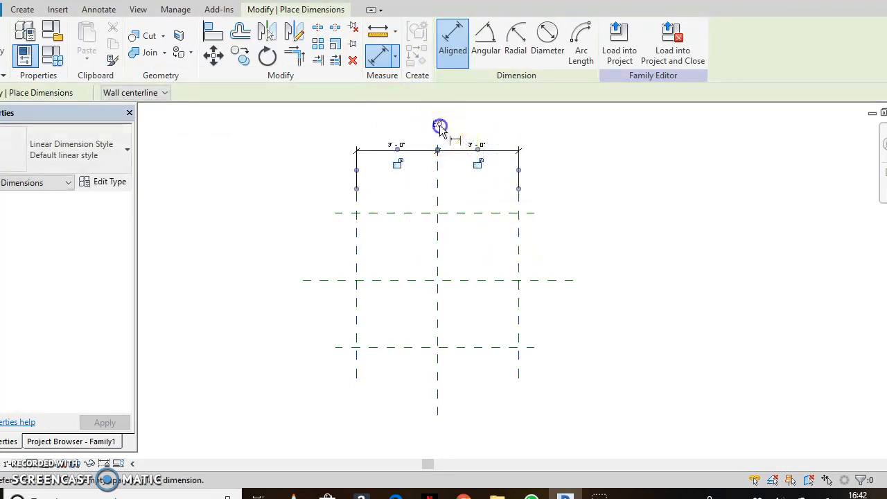
# Step: Add an overall aligned dimension between the two outer vertical reference planes, above the equality dimension
pyautogui.click(356, 232)
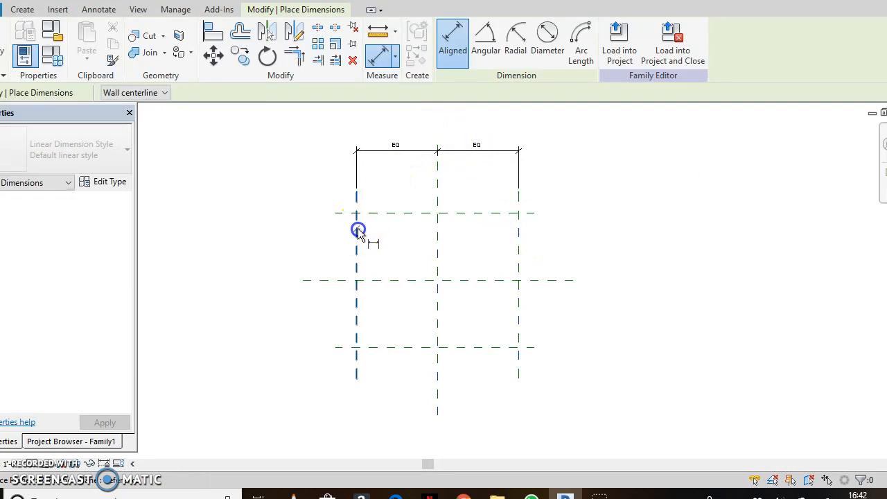
pyautogui.click(520, 240)
pyautogui.click(509, 137)
# Step: Add an aligned dimension string across the three horizontal reference planes, left of the layout, and constrain its segments to be equal
pyautogui.click(396, 214)
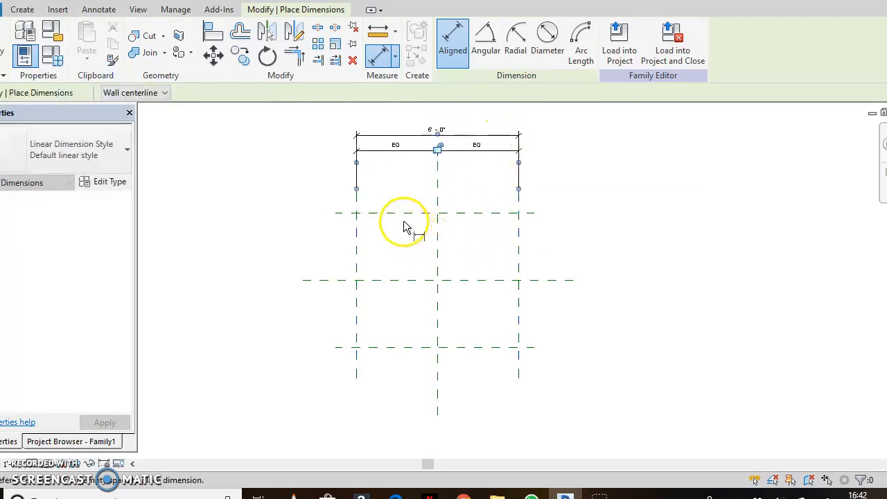
pyautogui.click(396, 281)
pyautogui.click(396, 347)
pyautogui.click(270, 351)
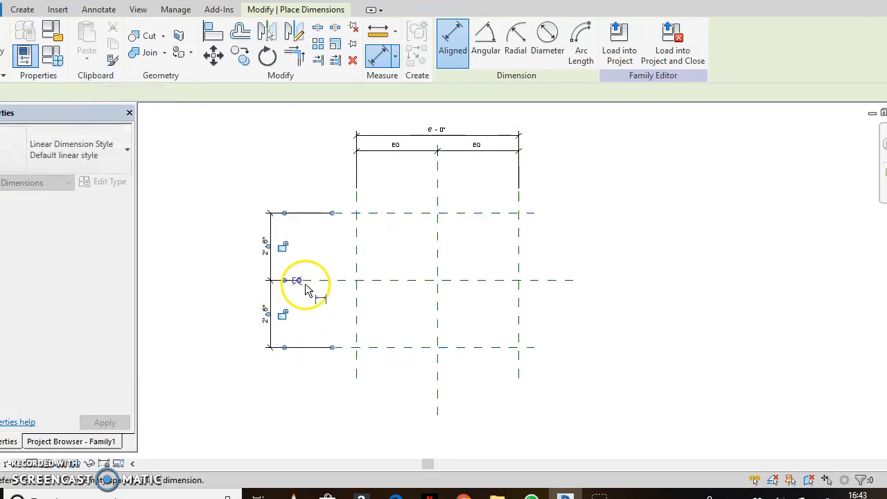
pyautogui.click(297, 280)
# Step: Add an overall aligned dimension between the two outer horizontal reference planes, left of the equality dimension
pyautogui.click(398, 213)
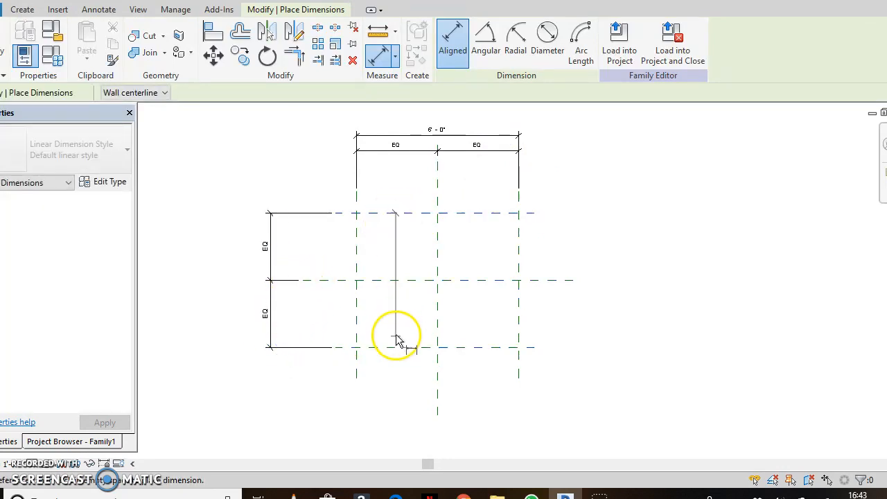
pyautogui.click(396, 348)
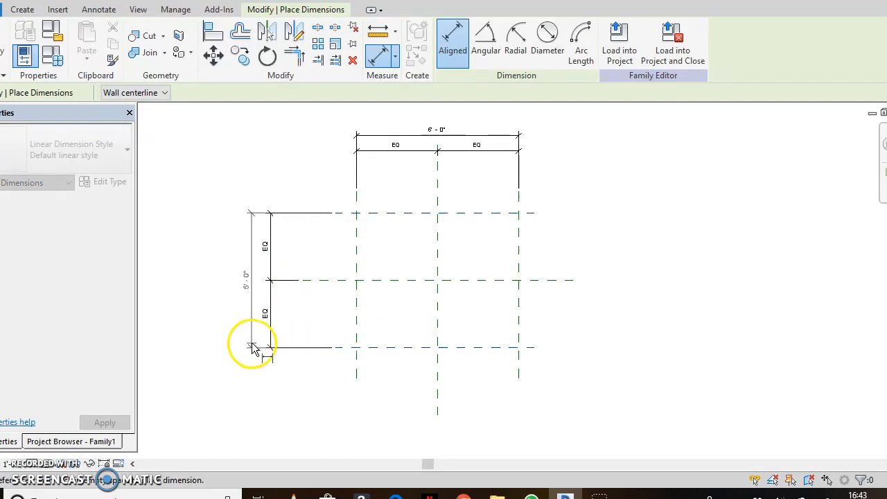
pyautogui.click(249, 349)
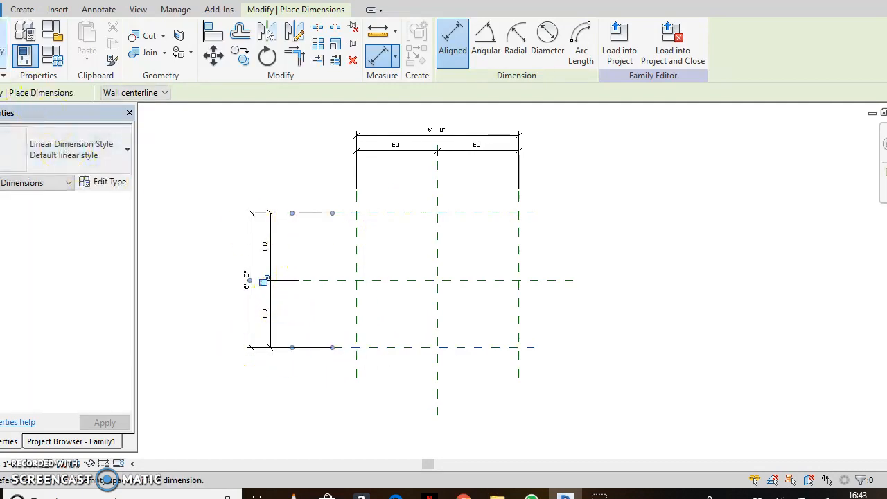
pyautogui.press('Escape')
pyautogui.press('Escape')
# Step: Label the overall dimension between the outer vertical reference planes with a new family type parameter named Length
pyautogui.click(402, 135)
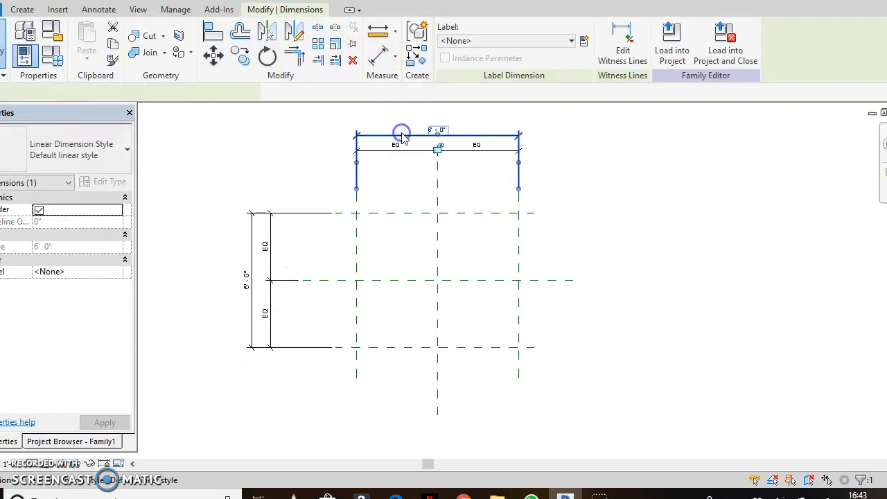
pyautogui.click(585, 44)
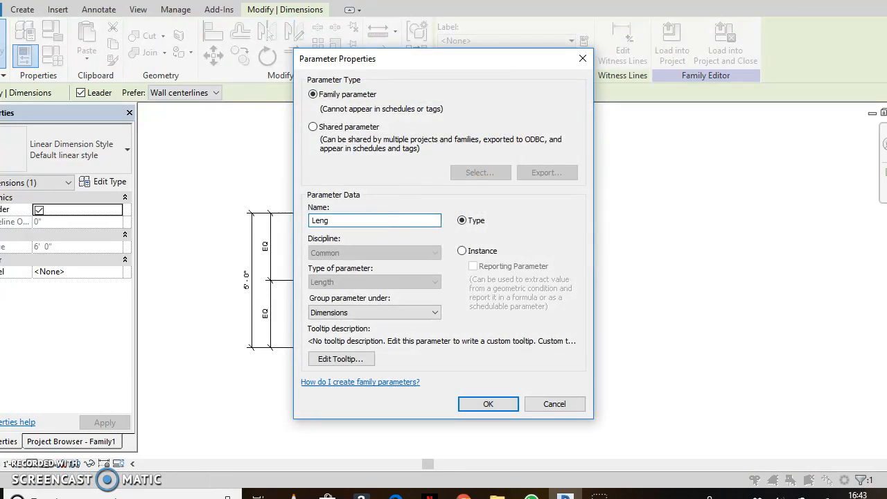
pyautogui.press('Return')
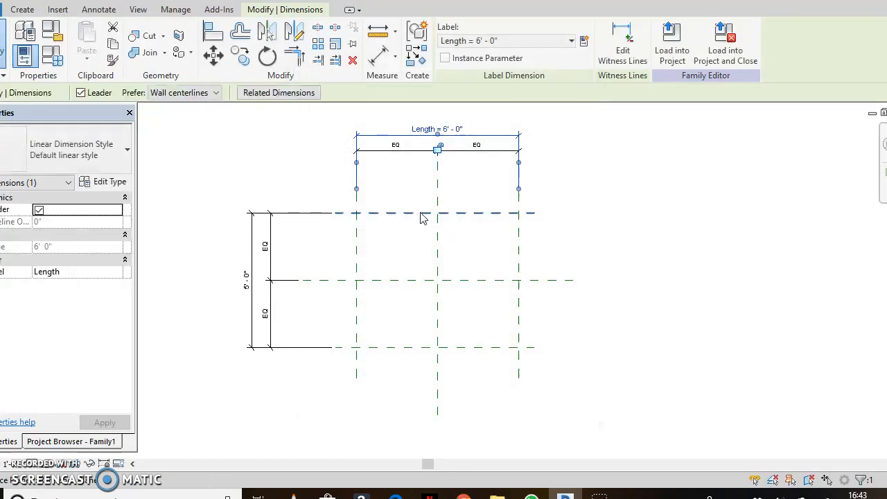
# Step: Label the overall dimension between the outer horizontal reference planes with a new family type parameter named Height
pyautogui.click(248, 259)
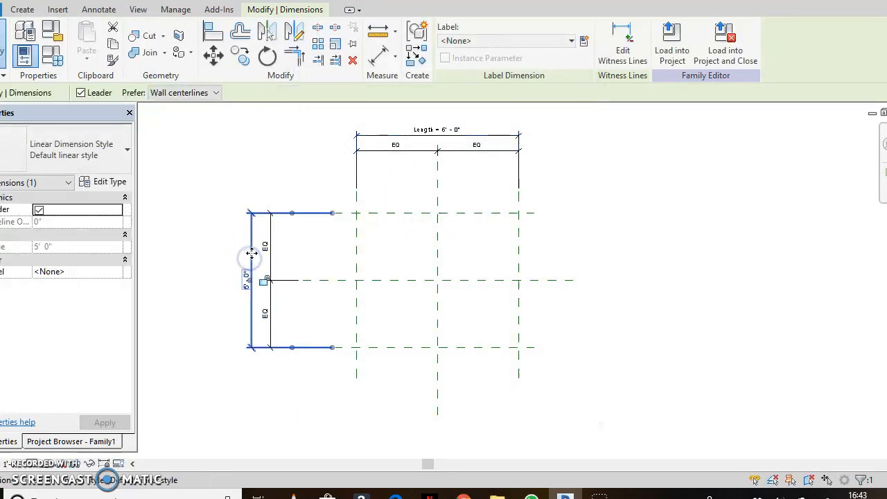
pyautogui.click(586, 40)
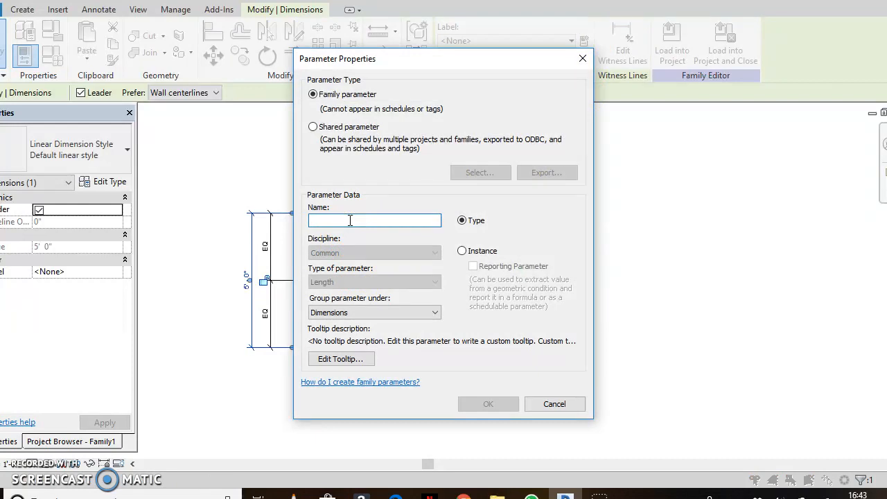
pyautogui.write('e')
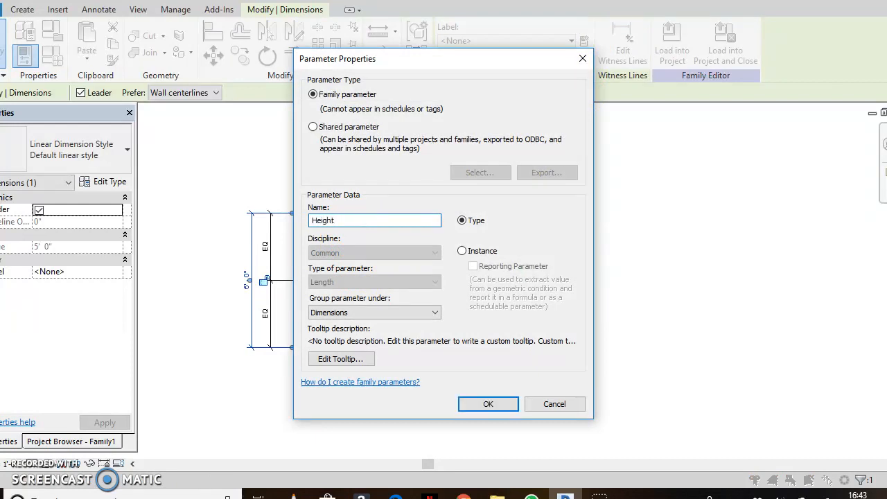
pyautogui.write('ight')
pyautogui.press('Return')
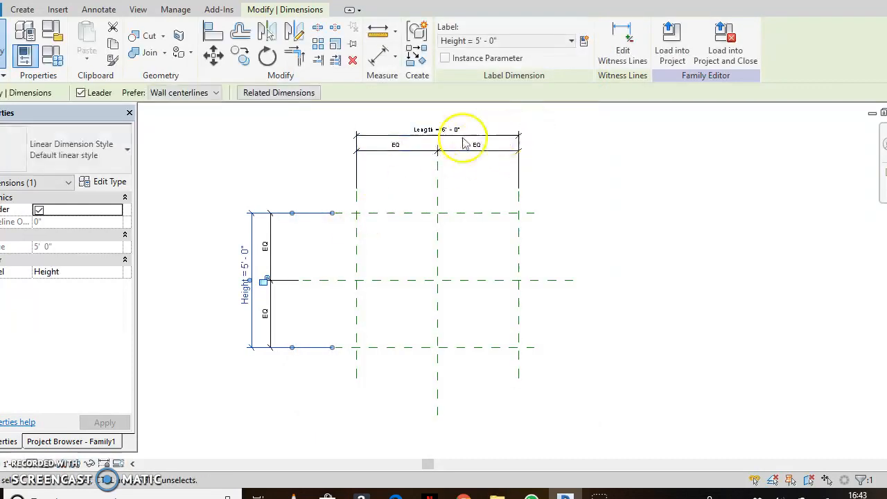
# Step: Remove the equality constraint from the vertical dimension string and move its upper segment's text away from the dimension line
pyautogui.click(286, 283)
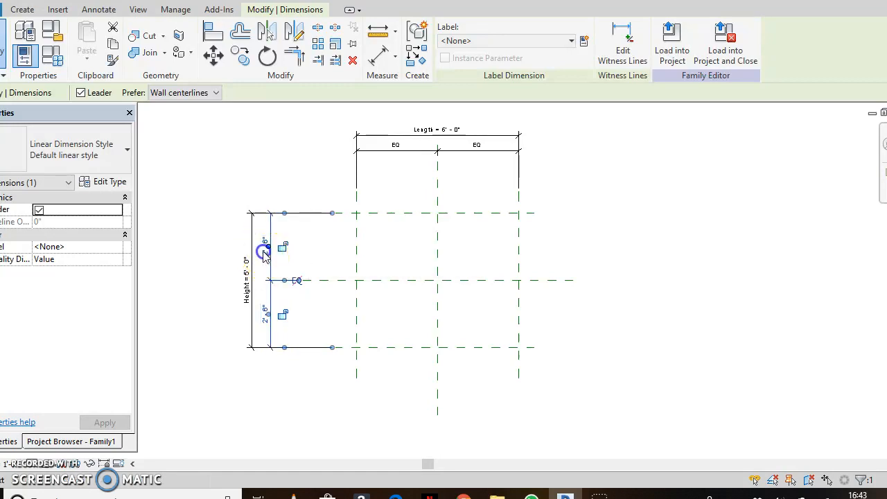
pyautogui.click(259, 253)
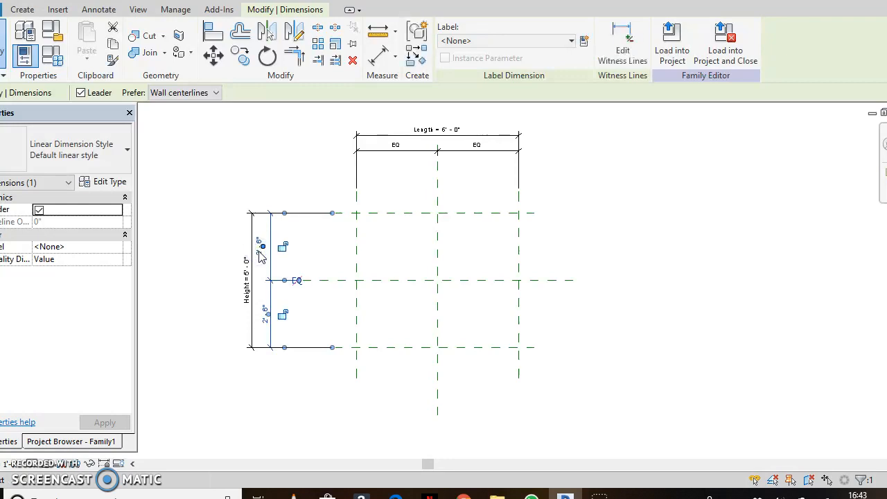
pyautogui.scroll(3, 259, 255)
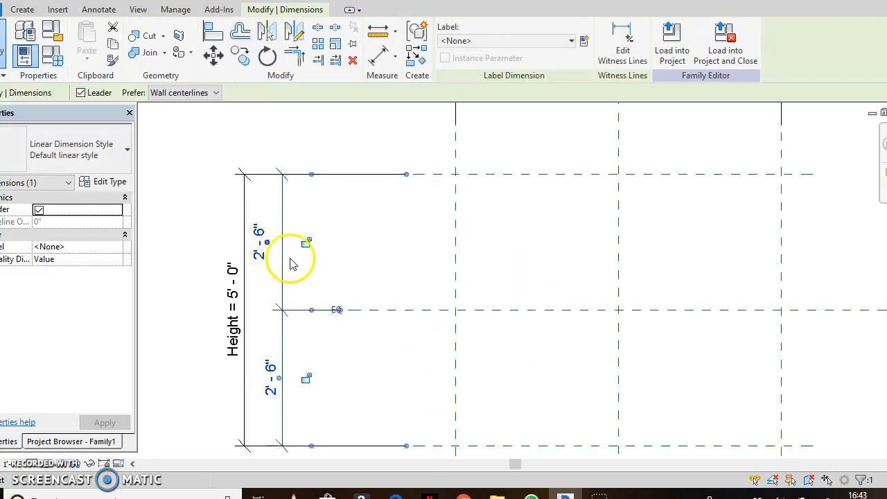
pyautogui.moveTo(267, 242); pyautogui.dragTo(261, 251)
# Step: Move the upper and lower horizontal reference planes to 2' - 0" from the central one through their segment dimensions
pyautogui.click(461, 176)
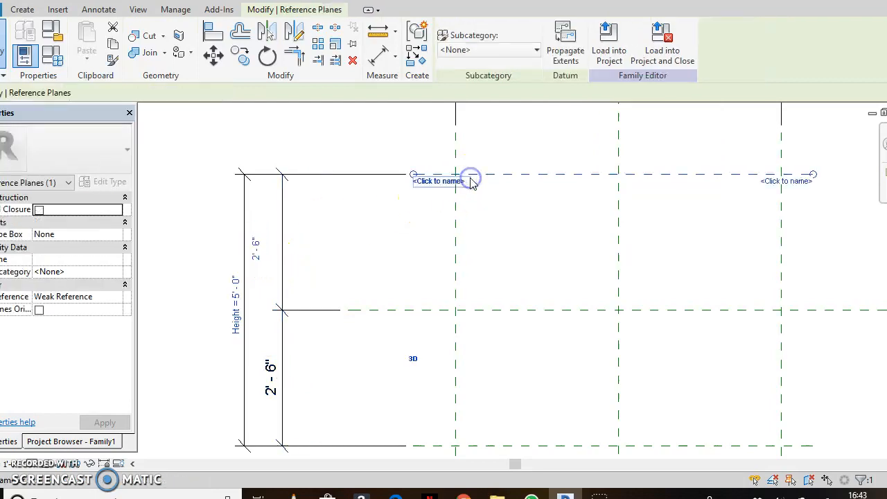
pyautogui.click(255, 248)
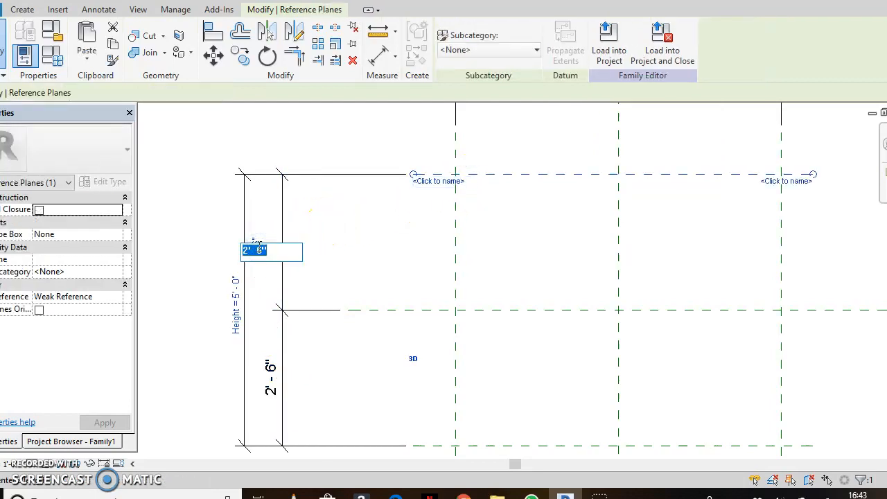
pyautogui.press('Return')
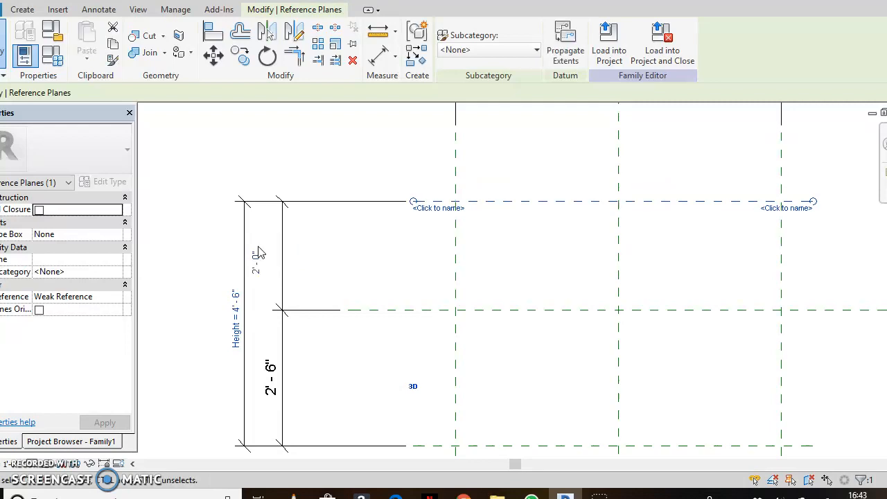
pyautogui.click(438, 445)
pyautogui.click(274, 378)
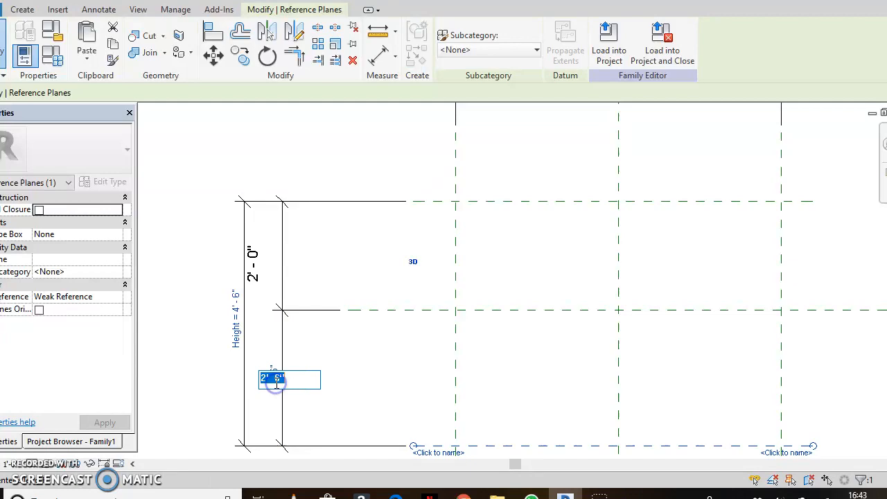
pyautogui.press('Return')
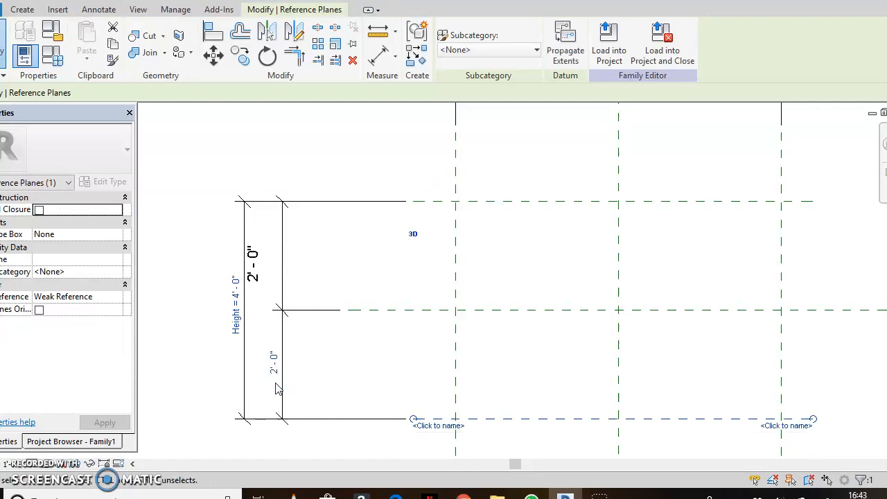
pyautogui.click(174, 257)
# Step: Start a solid extrusion and sketch a 6' - 0" by 4' - 0" rectangle along the four outer reference planes
pyautogui.scroll(-5, 208, 254)
pyautogui.scroll(2, 307, 228)
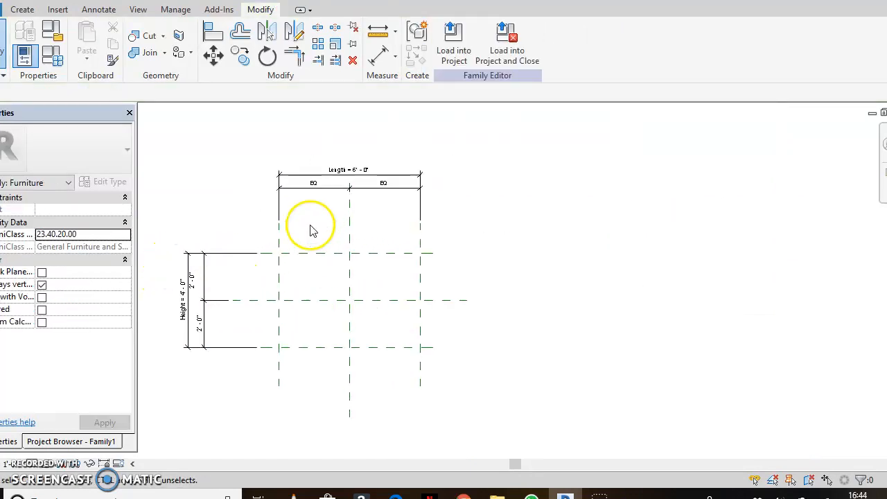
pyautogui.scroll(1, 486, 231)
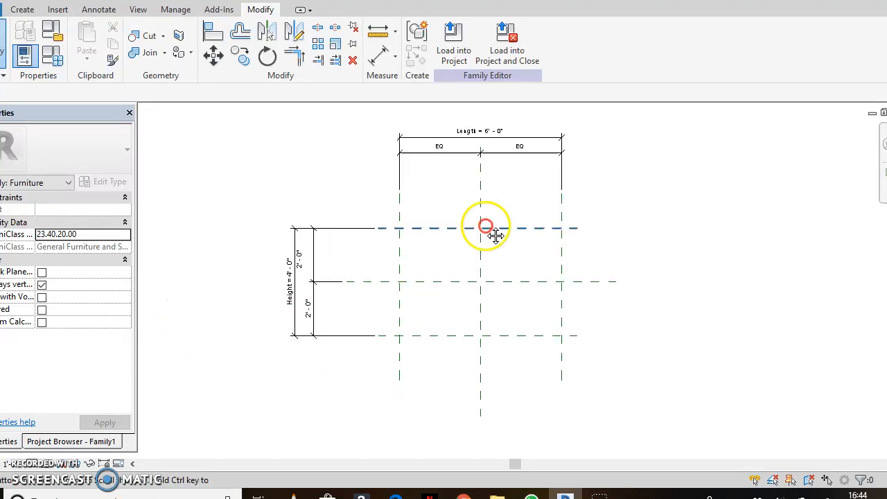
pyautogui.scroll(1, 524, 293)
pyautogui.scroll(-1, 523, 292)
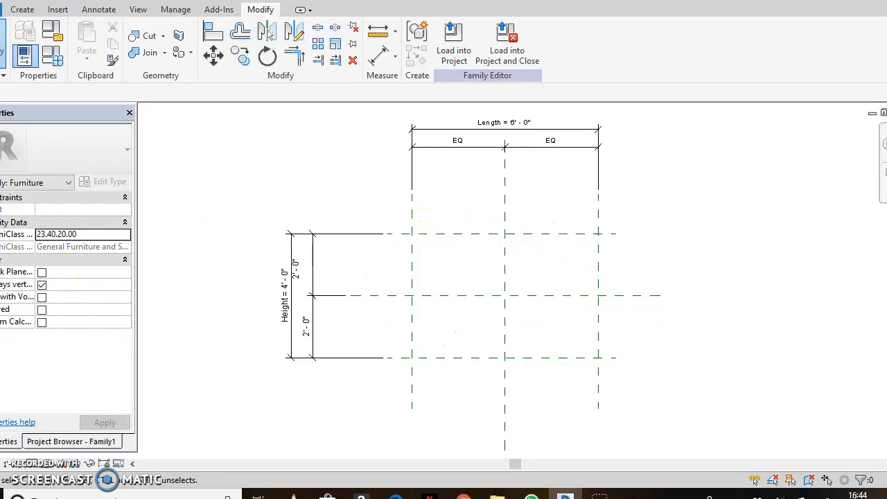
pyautogui.click(22, 12)
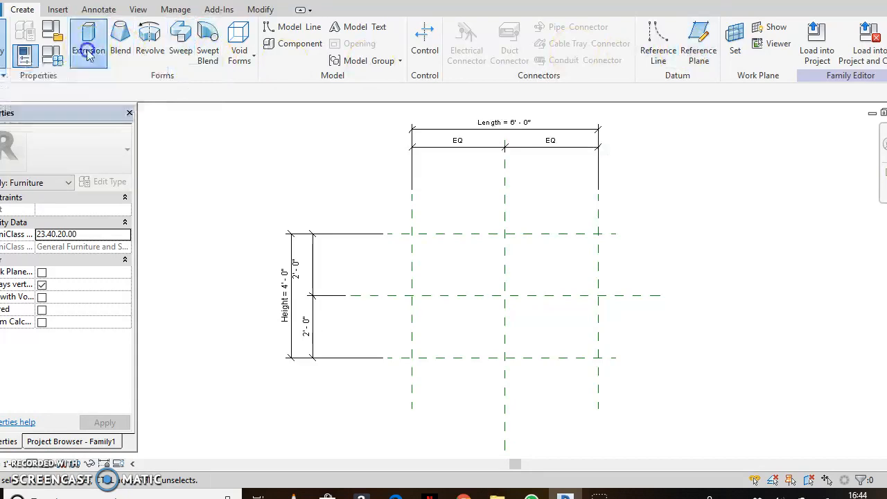
pyautogui.click(452, 202)
pyautogui.click(490, 29)
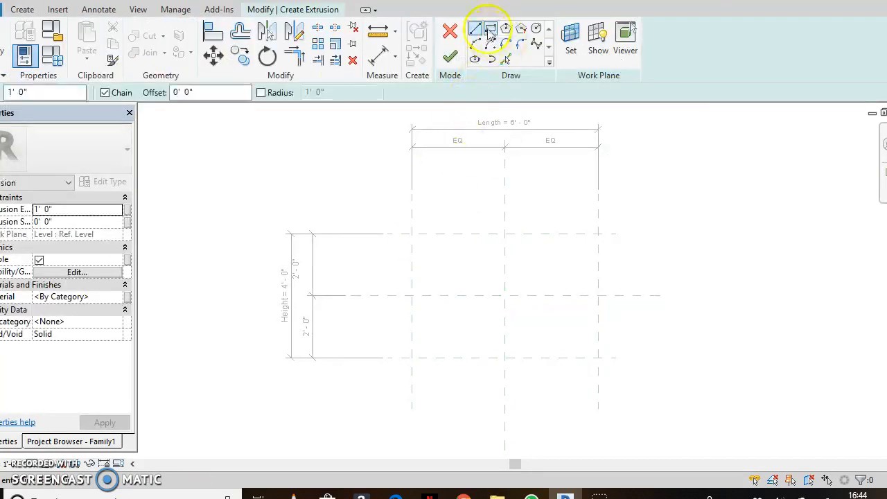
pyautogui.click(412, 234)
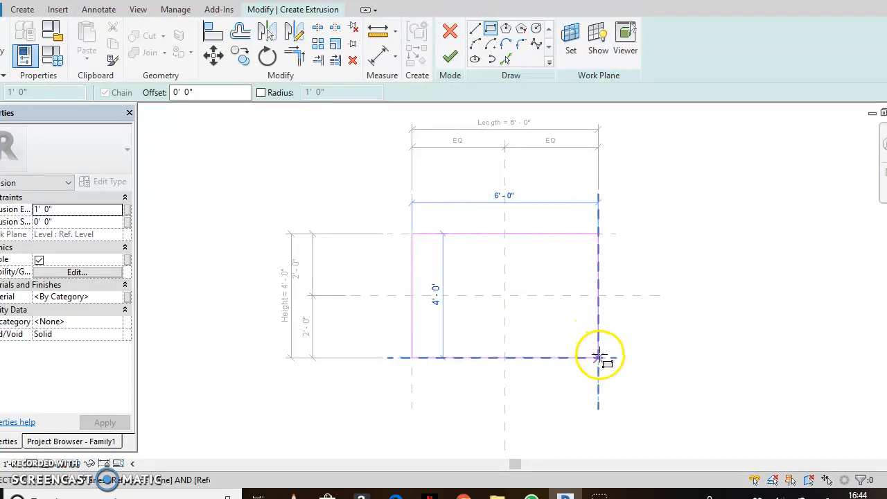
pyautogui.click(600, 357)
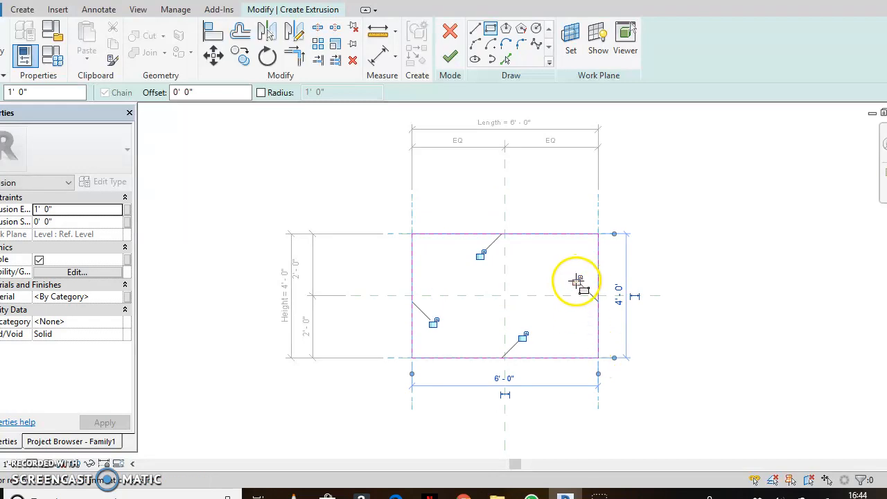
# Step: Lock all four sides of the rectangular sketch to their reference planes and finish the extrusion
pyautogui.click(480, 256)
pyautogui.click(433, 323)
pyautogui.click(520, 337)
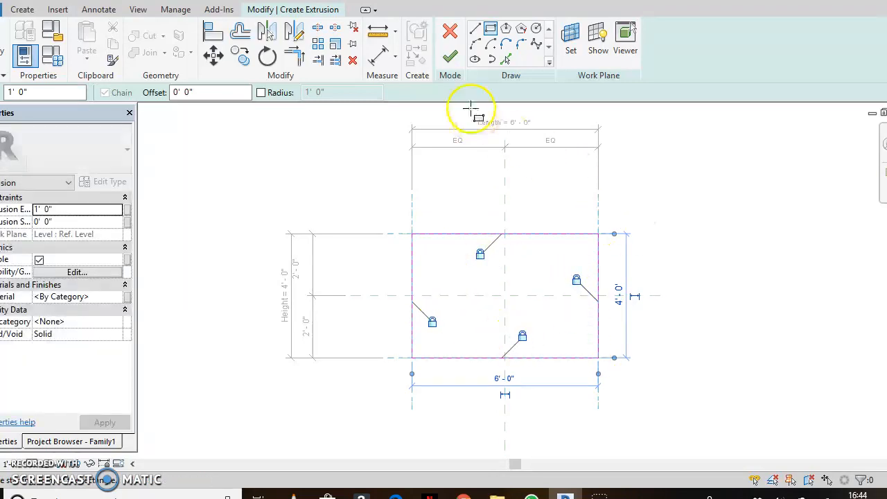
pyautogui.click(452, 58)
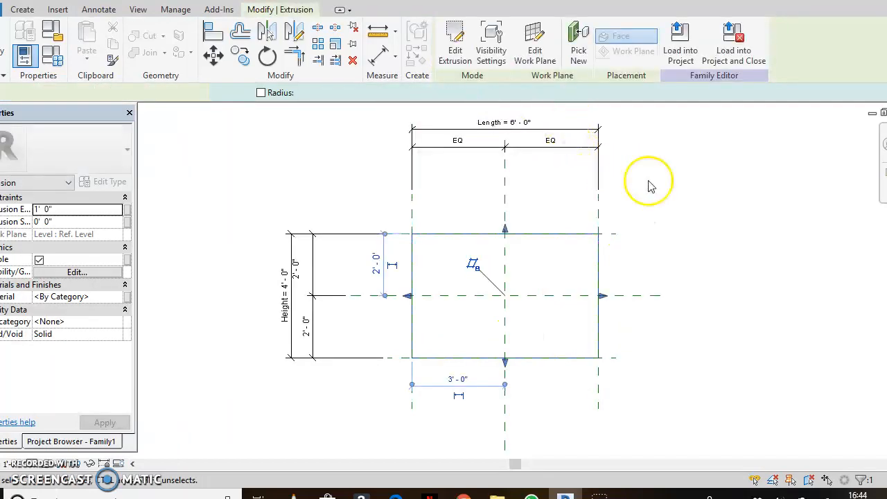
pyautogui.click(671, 205)
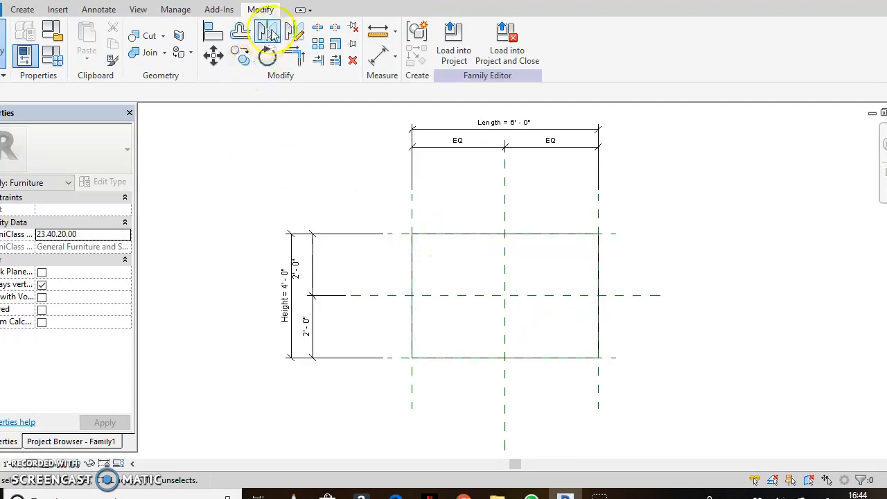
# Step: Switch to the Front elevation view to show the extrusion above the reference level
pyautogui.click(148, 2)
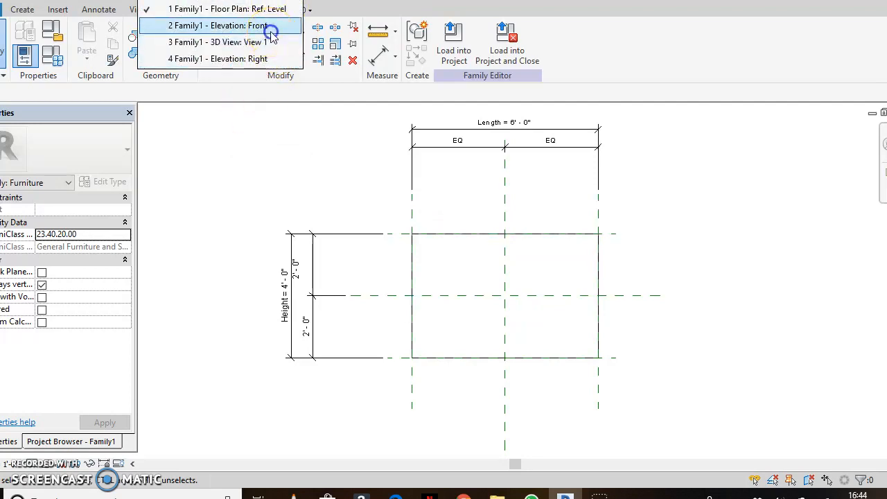
pyautogui.click(271, 32)
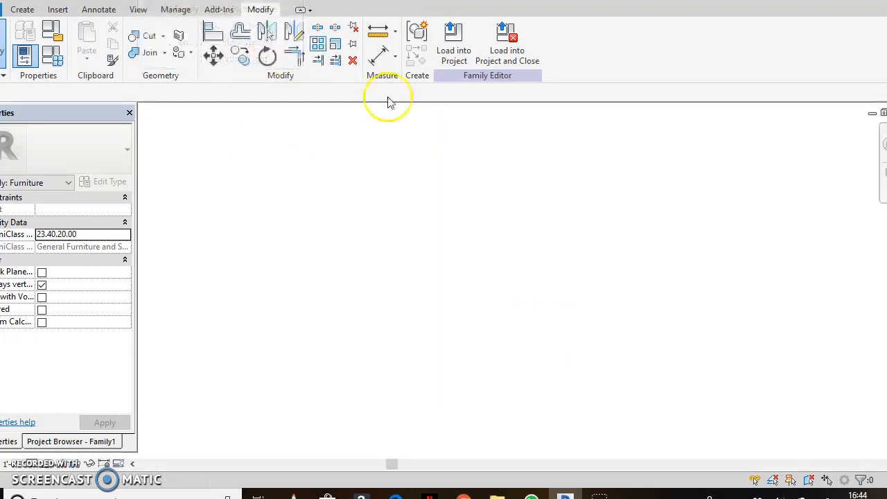
pyautogui.click(511, 262)
pyautogui.scroll(3, 479, 370)
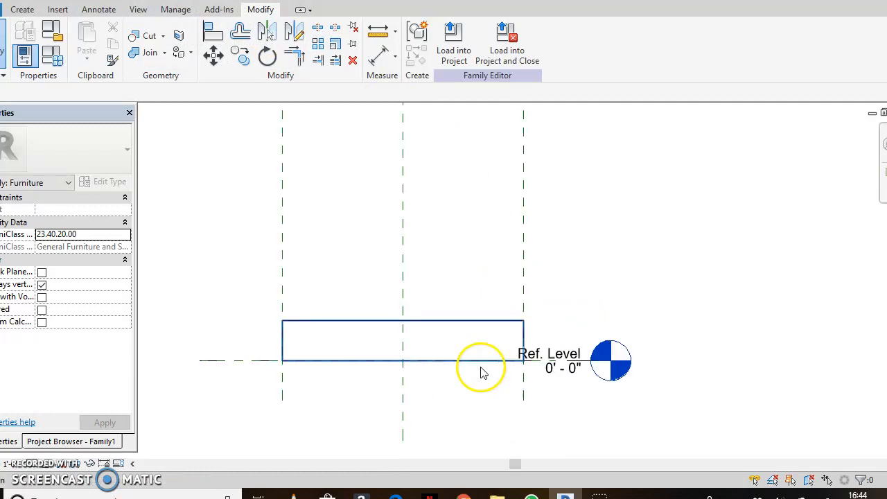
# Step: Temporarily hide the extrusion in the Front elevation and undo the hiding
pyautogui.click(443, 314)
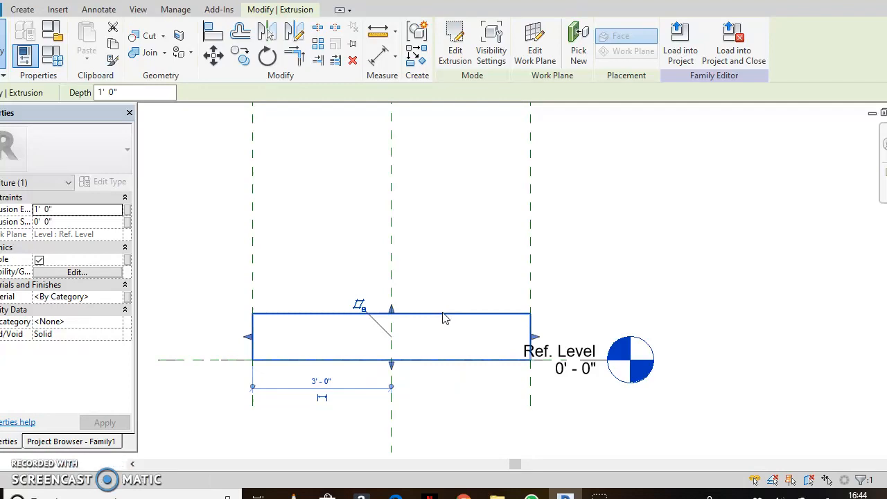
pyautogui.press('Delete')
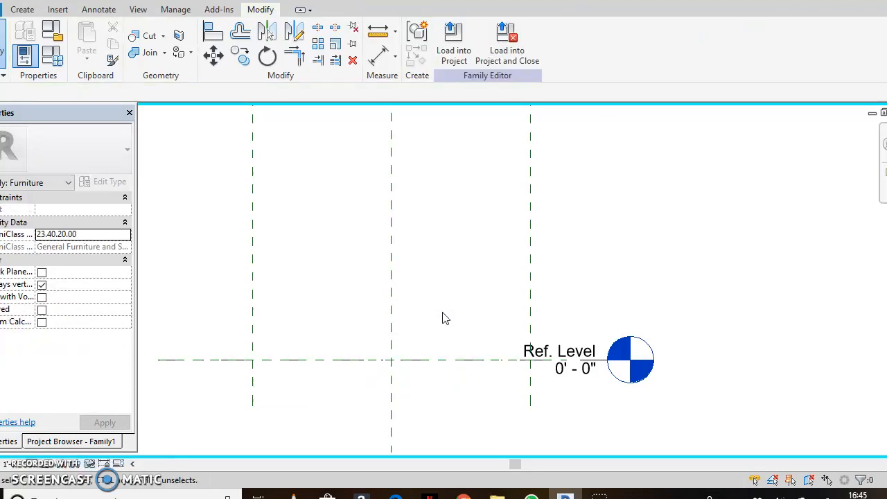
pyautogui.hotkey('ctrl', 'z')
pyautogui.click(443, 314)
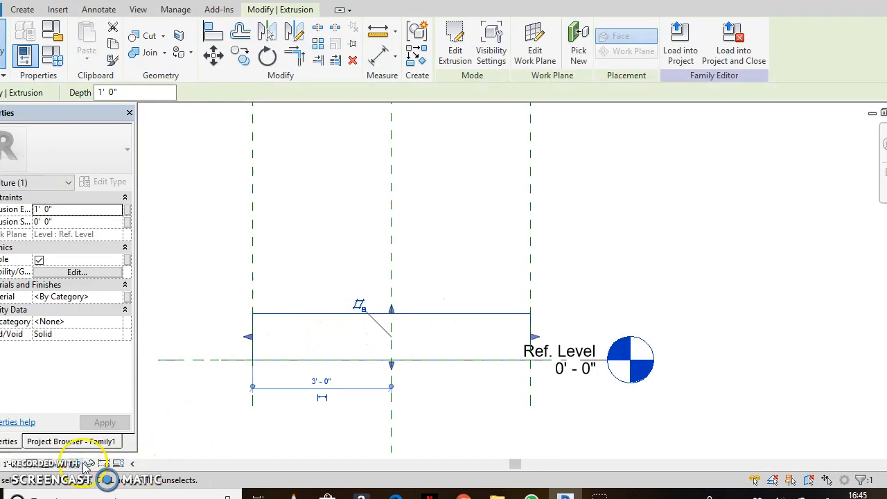
pyautogui.rightClick(301, 316)
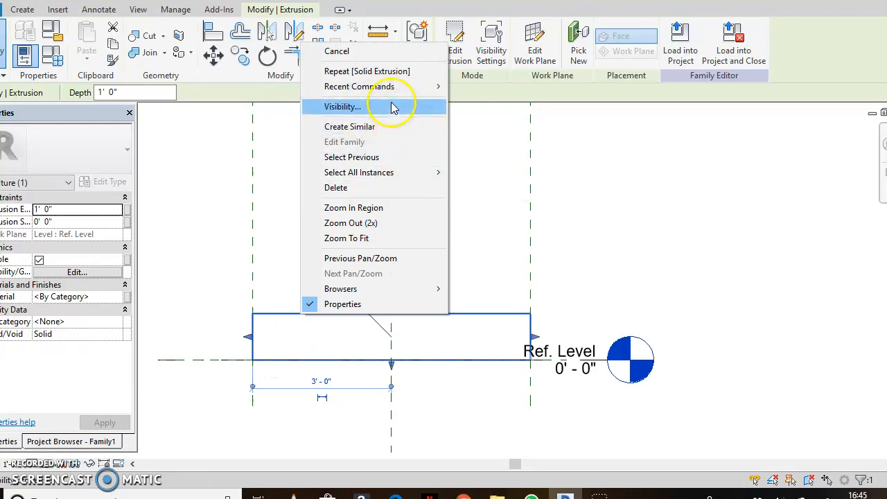
pyautogui.click(505, 185)
# Step: Apply the temporary hide to the extrusion once more, reset Temporary Hide/Isolate, and select the extrusion
pyautogui.click(445, 314)
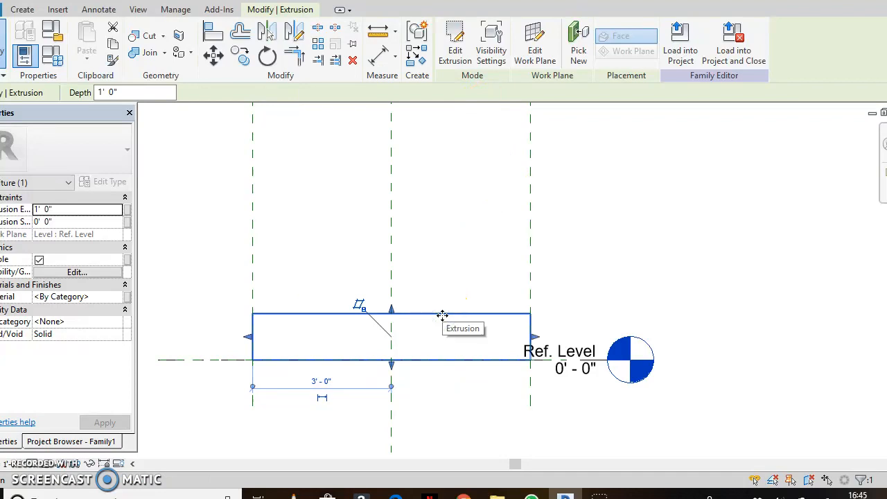
pyautogui.press('Delete')
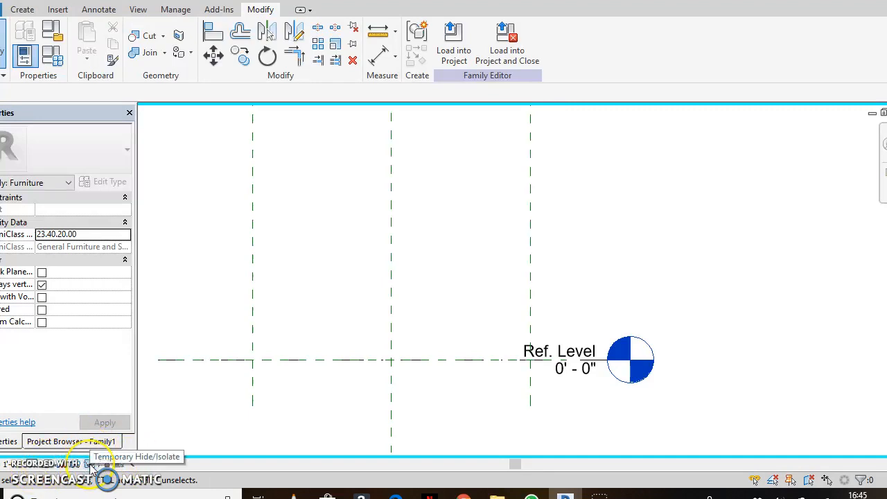
pyautogui.press('h')
pyautogui.press('r')
pyautogui.click(287, 316)
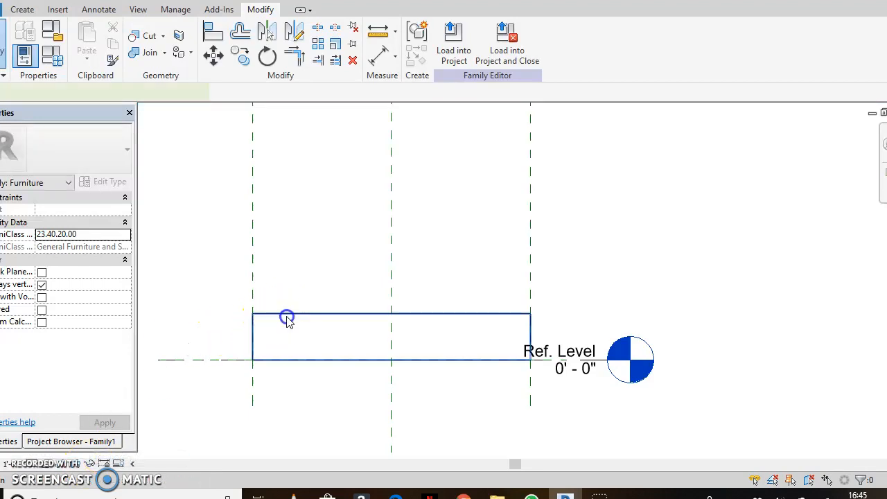
# Step: Temporarily hide the extrusion's category and draw a horizontal reference plane about 2'-10" above Ref. Level, crossing all three vertical planes
pyautogui.click(91, 463)
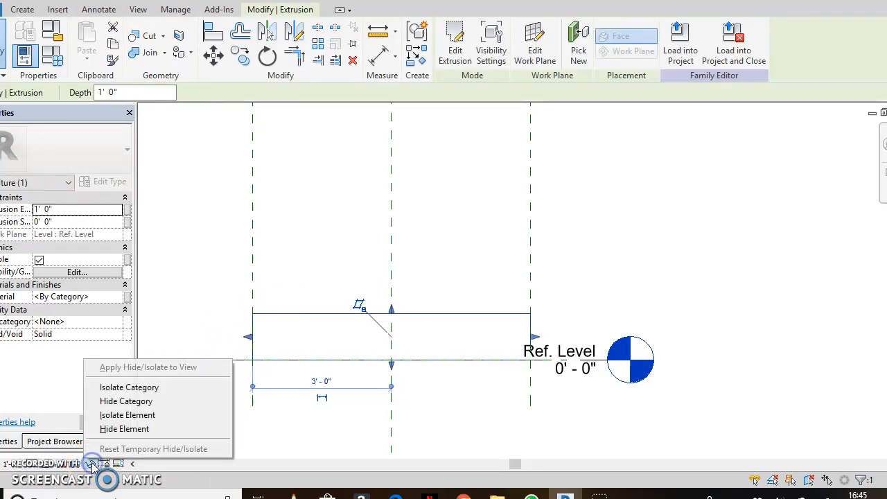
pyautogui.click(124, 403)
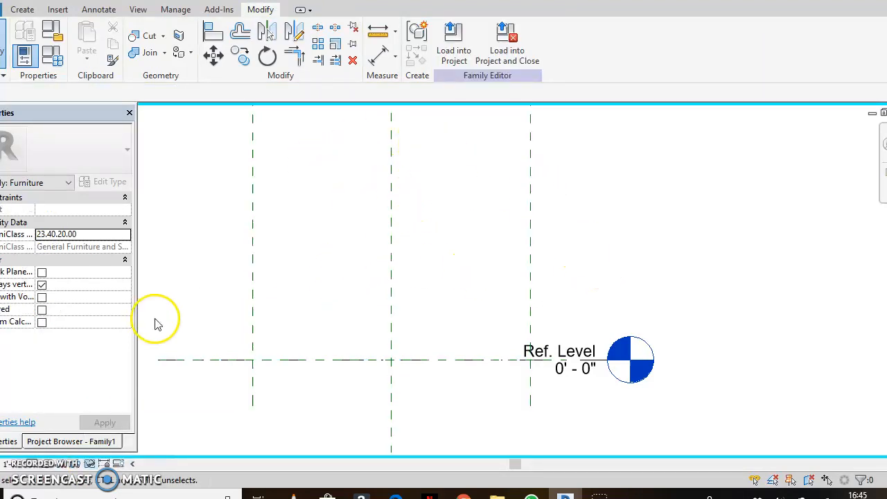
pyautogui.click(22, 9)
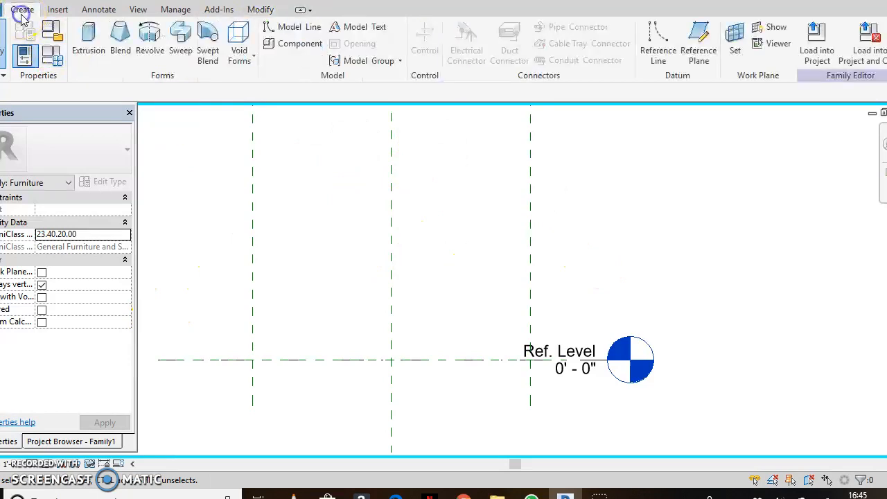
pyautogui.click(698, 42)
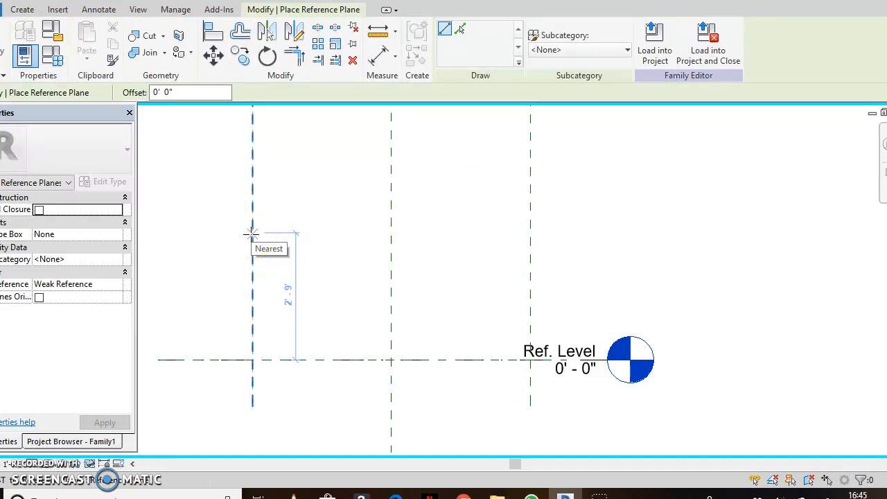
pyautogui.click(201, 228)
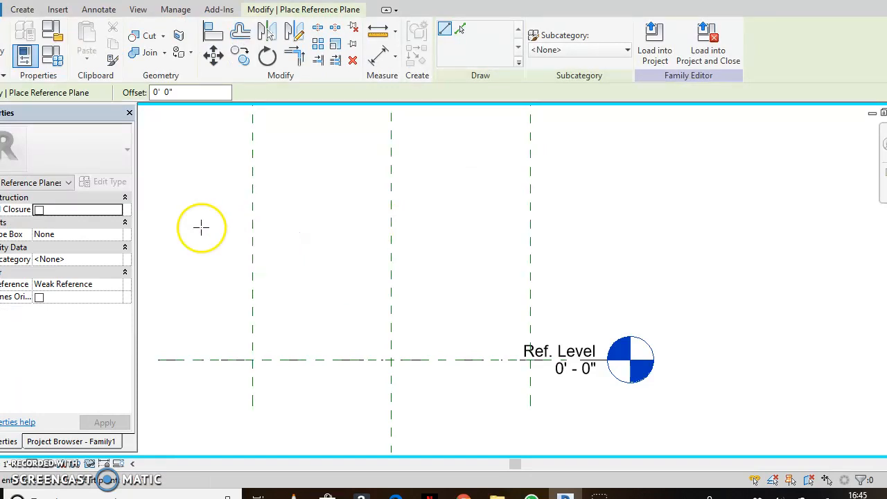
pyautogui.click(553, 228)
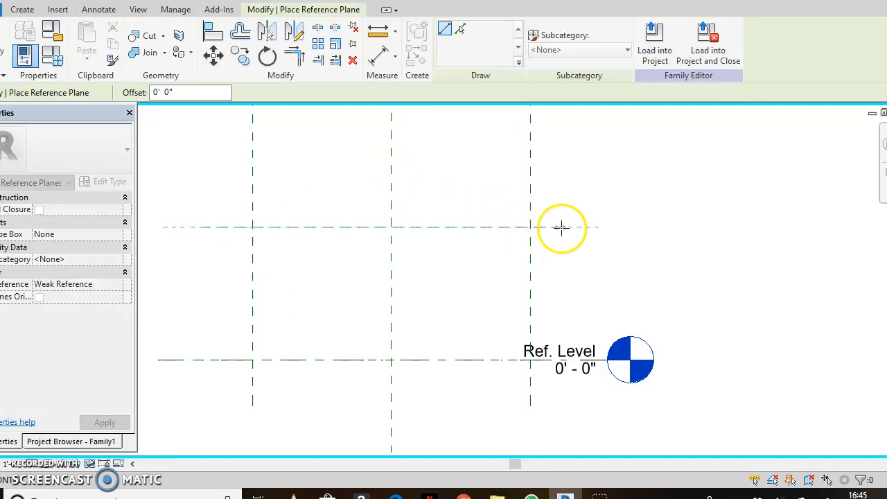
pyautogui.click(554, 227)
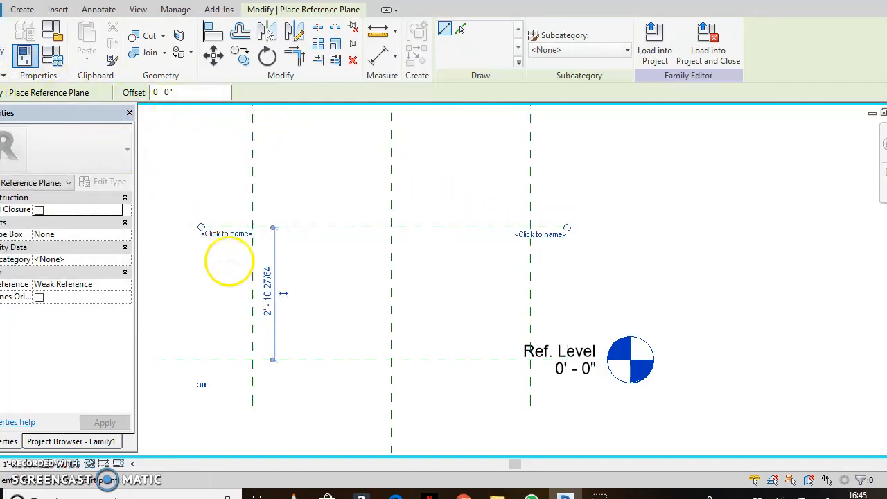
# Step: Set the new horizontal reference plane's height above Ref. Level to 2.5 feet and finish placing planes
pyautogui.click(267, 294)
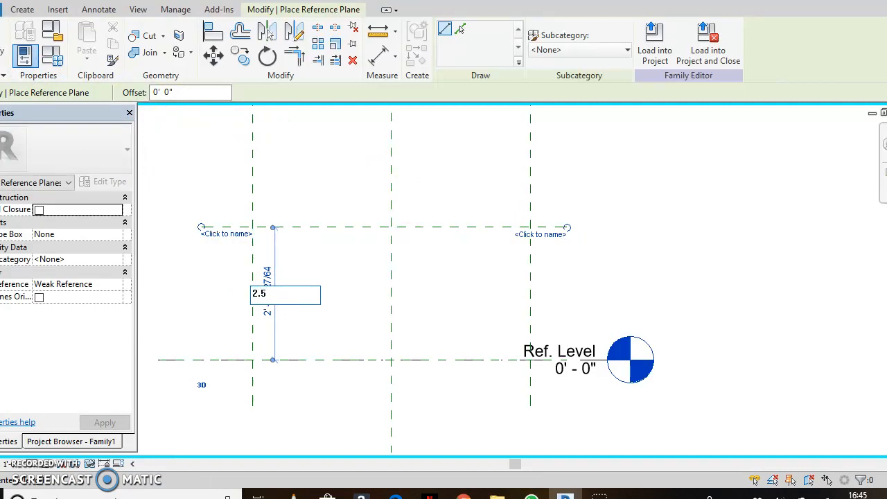
pyautogui.write('2.5')
pyautogui.press('Return')
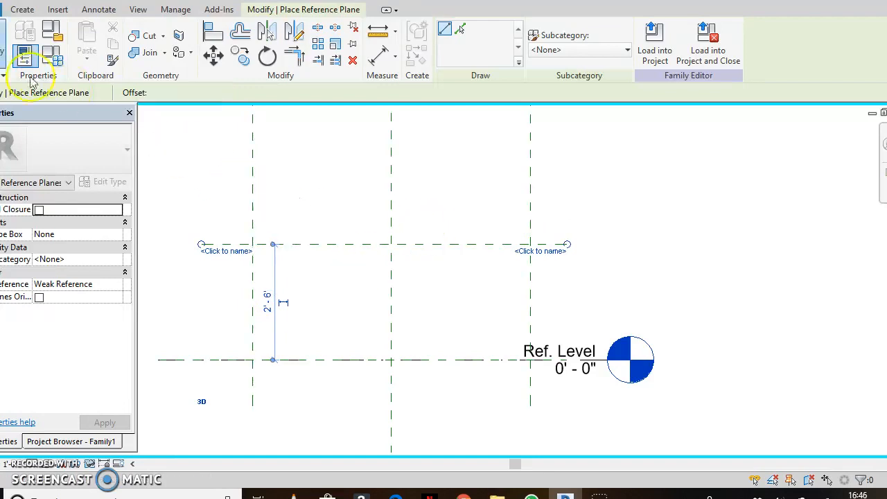
pyautogui.press('Escape')
# Step: Copy the horizontal reference plane 2" straight down to mark the underside of the table top
pyautogui.click(299, 244)
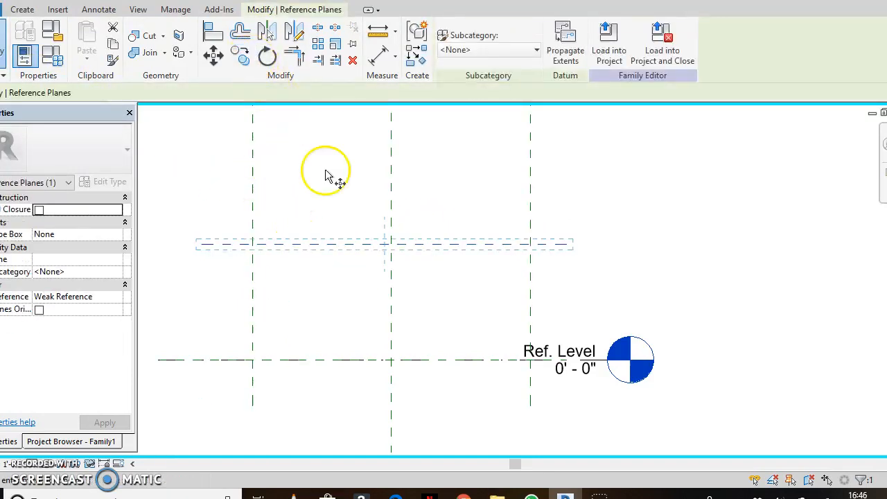
pyautogui.press('c')
pyautogui.press('o')
pyautogui.click(377, 244)
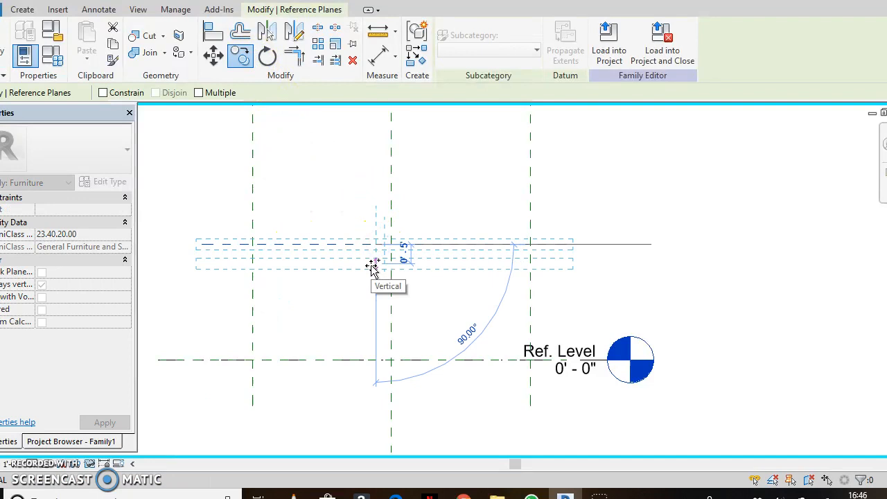
pyautogui.write('2"')
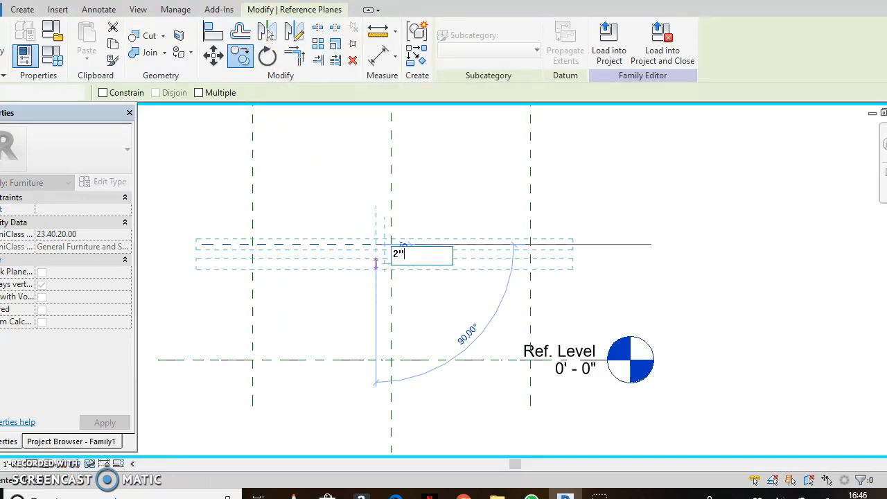
pyautogui.press('Return')
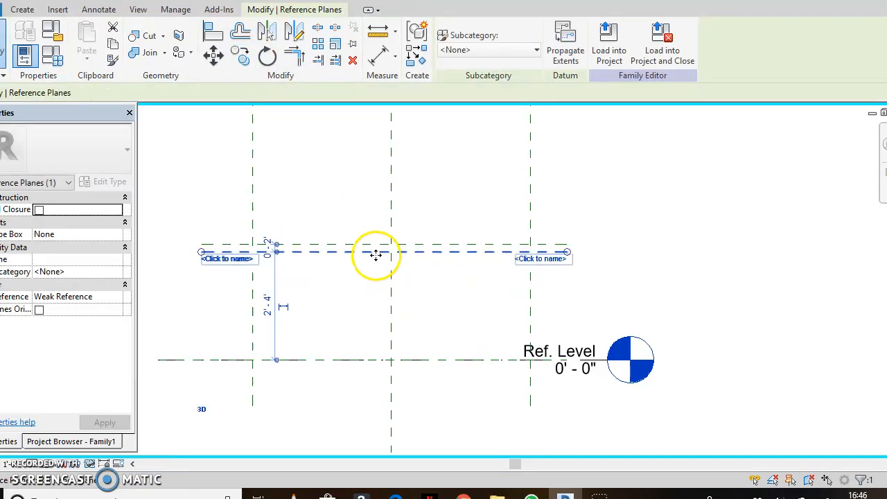
# Step: Copy the underside reference plane 1'-6" down, placing the copy 10" above Ref. Level
pyautogui.click(239, 56)
pyautogui.click(388, 244)
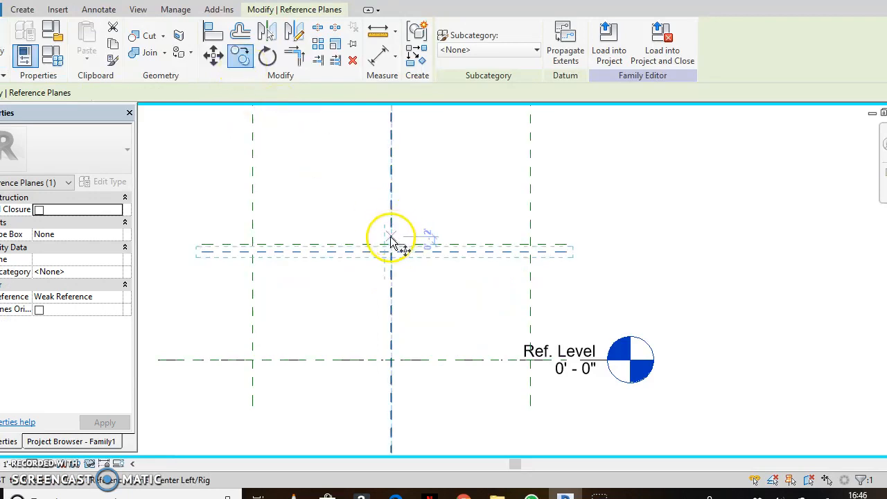
pyautogui.click(368, 324)
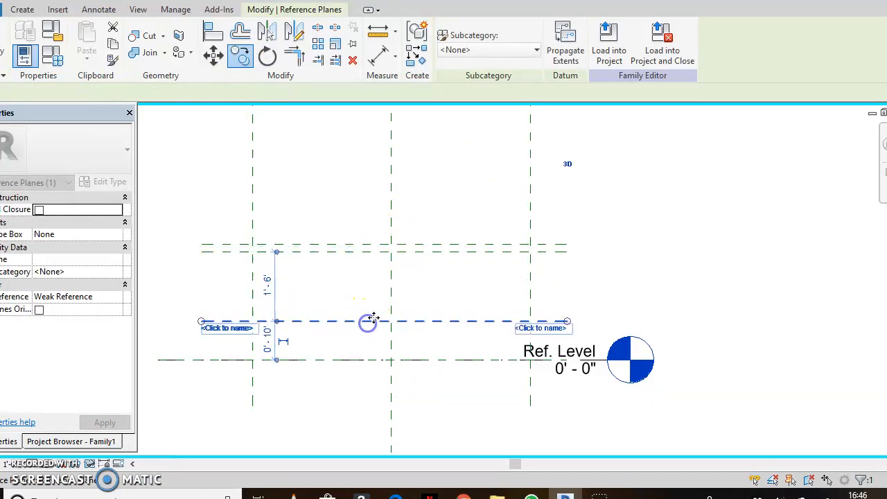
pyautogui.click(269, 339)
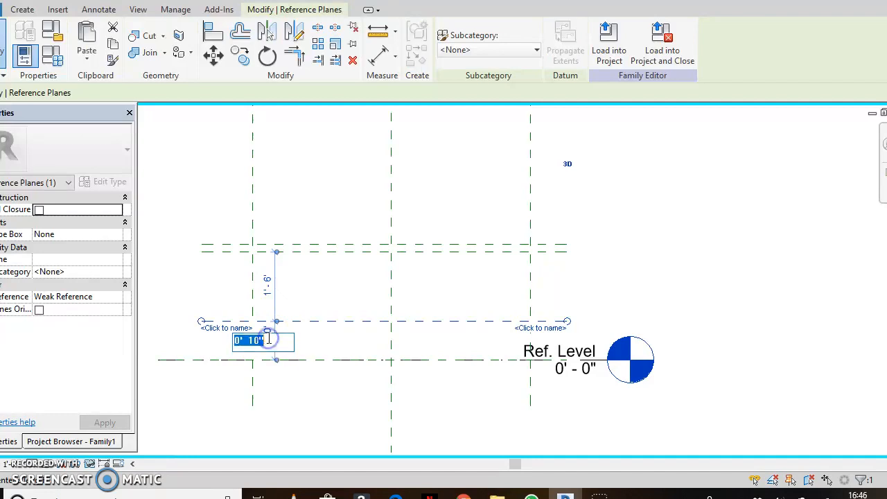
pyautogui.click(317, 337)
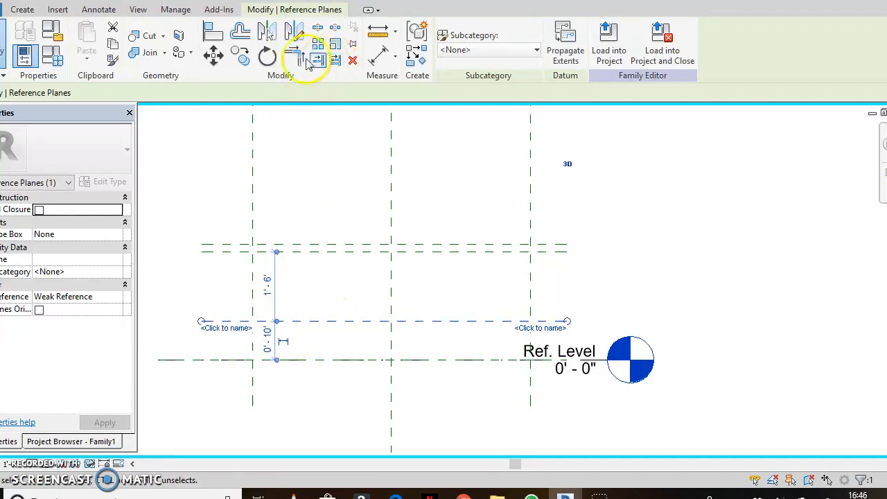
# Step: Copy the lowest horizontal reference plane 2" upward to mark the shelf thickness and clear the selection
pyautogui.click(240, 57)
pyautogui.click(330, 320)
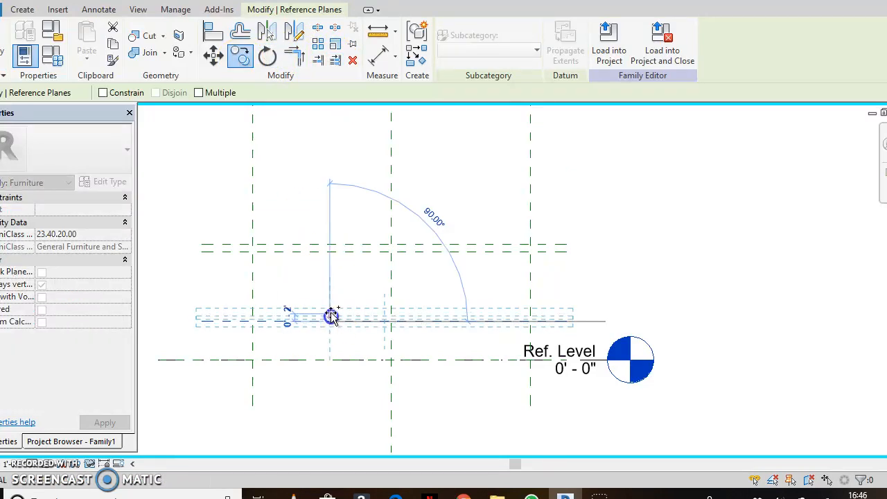
pyautogui.write("2''")
pyautogui.press('Return')
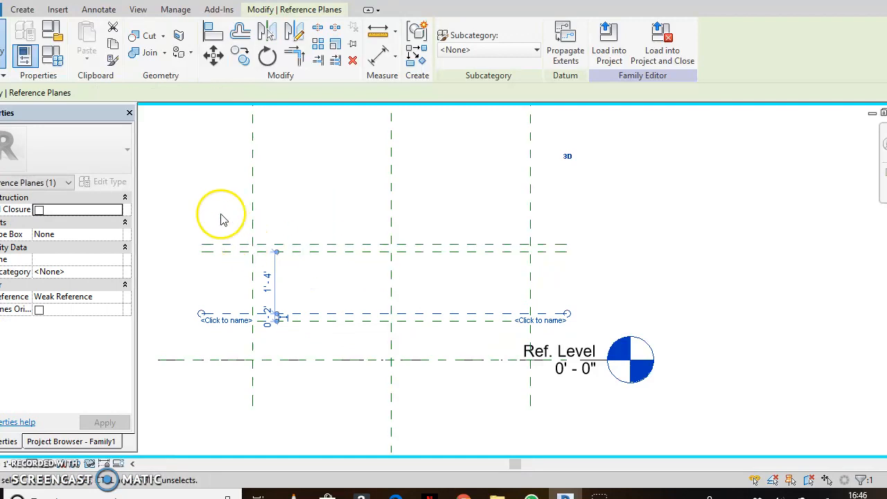
pyautogui.press('Escape')
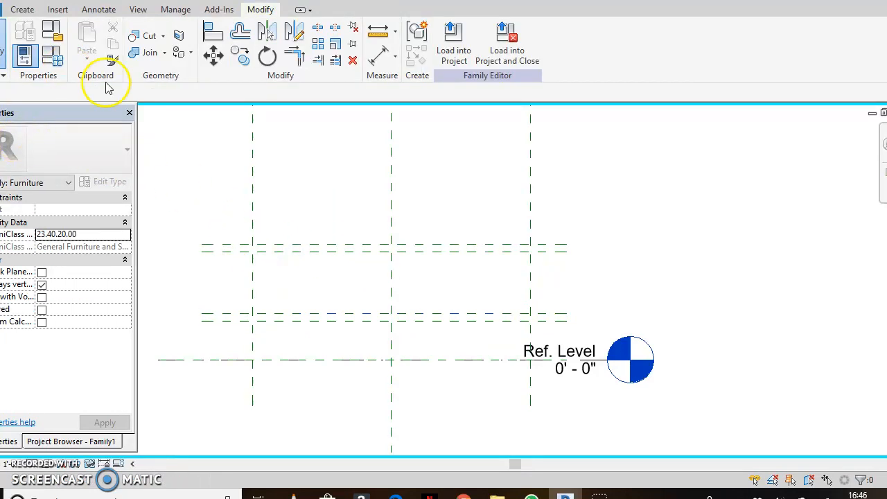
# Step: Name the highest horizontal reference plane Table Top and the lowest copied plane Lower Shelf, then check both names
pyautogui.click(357, 245)
pyautogui.click(84, 259)
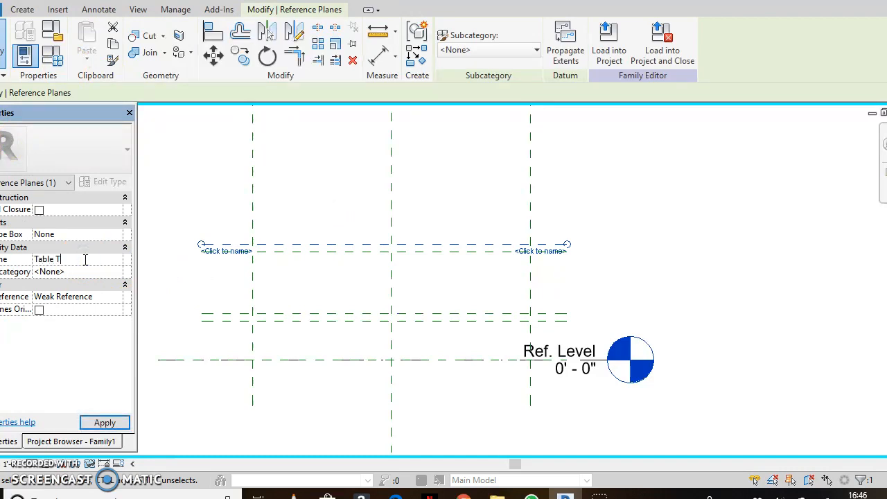
pyautogui.click(267, 319)
pyautogui.click(93, 257)
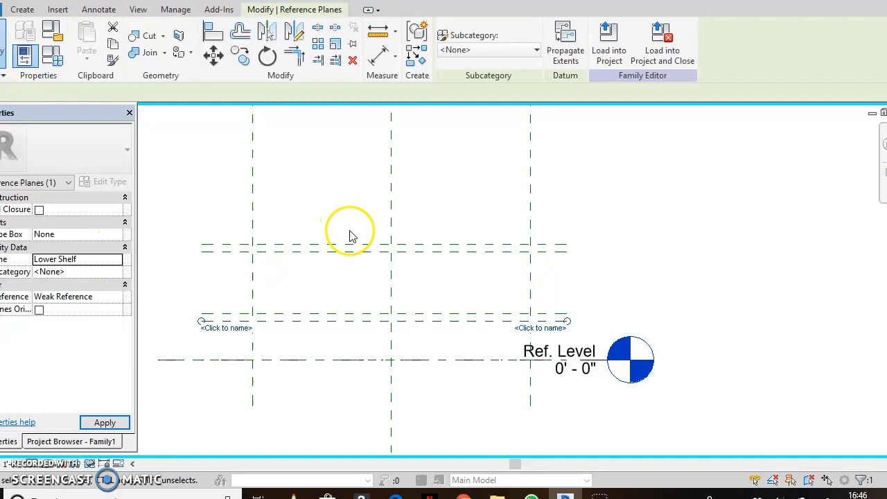
pyautogui.click(609, 260)
pyautogui.click(544, 244)
pyautogui.click(495, 316)
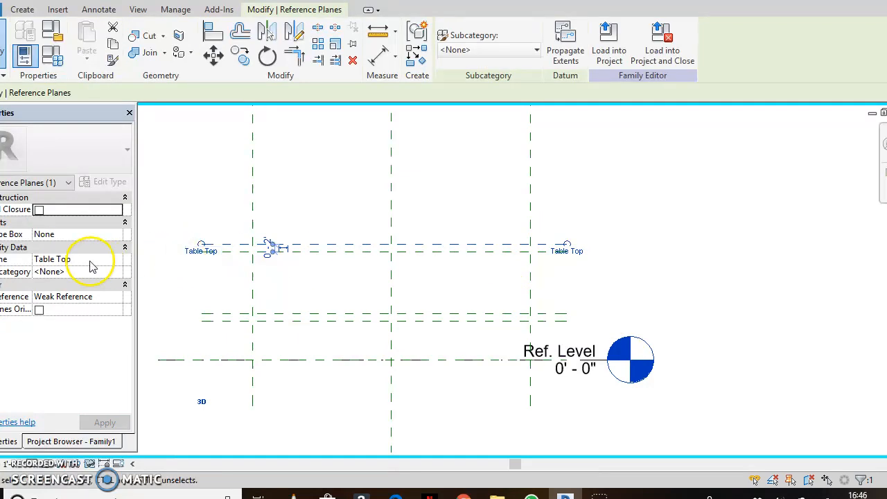
pyautogui.click(262, 323)
pyautogui.click(696, 189)
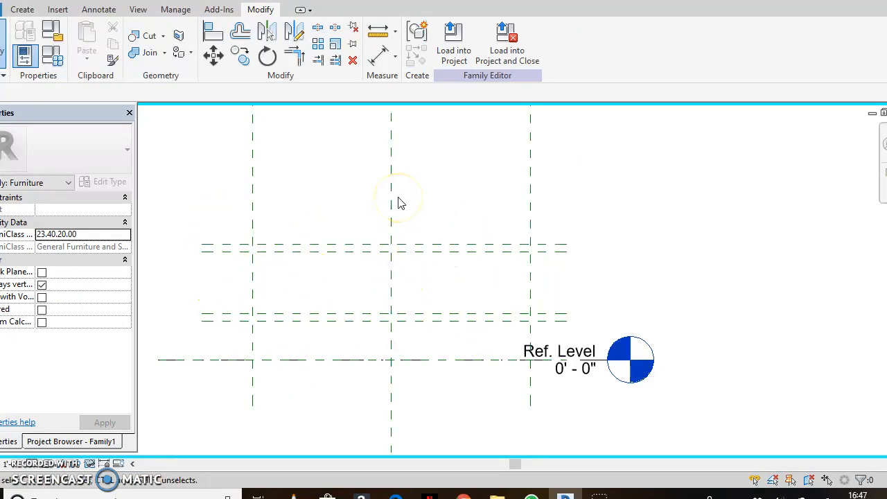
# Step: Reset Temporary Hide/Isolate and stretch the extrusion's top and bottom faces onto the two upper reference planes, from 2'-4" to 2'-6"
pyautogui.press('h')
pyautogui.press('r')
pyautogui.click(331, 316)
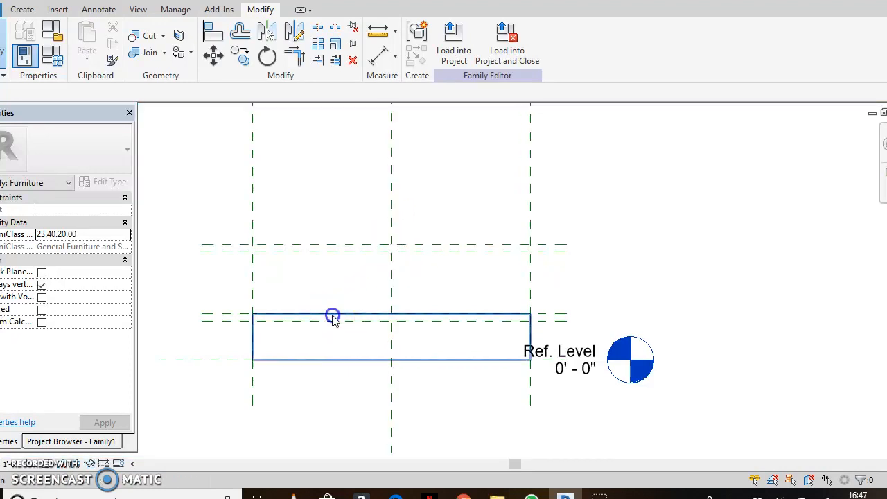
pyautogui.click(332, 317)
pyautogui.moveTo(391, 313); pyautogui.dragTo(394, 244)
pyautogui.moveTo(392, 364); pyautogui.dragTo(405, 251)
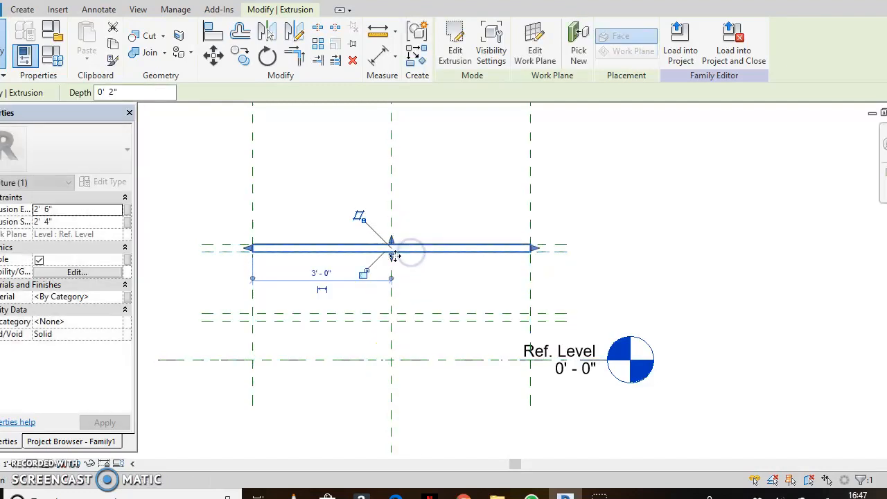
# Step: Lock the extrusion's bottom face to the reference plane under the table top and deselect the extrusion
pyautogui.click(361, 276)
pyautogui.click(442, 218)
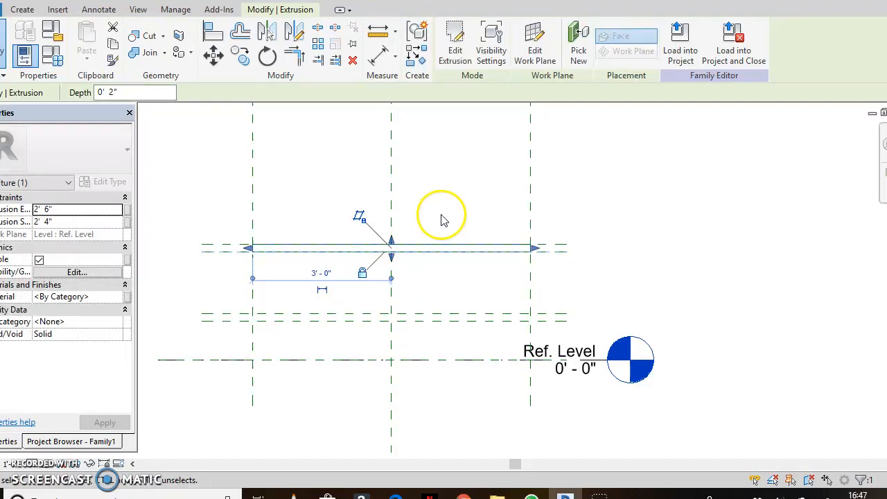
pyautogui.click(570, 201)
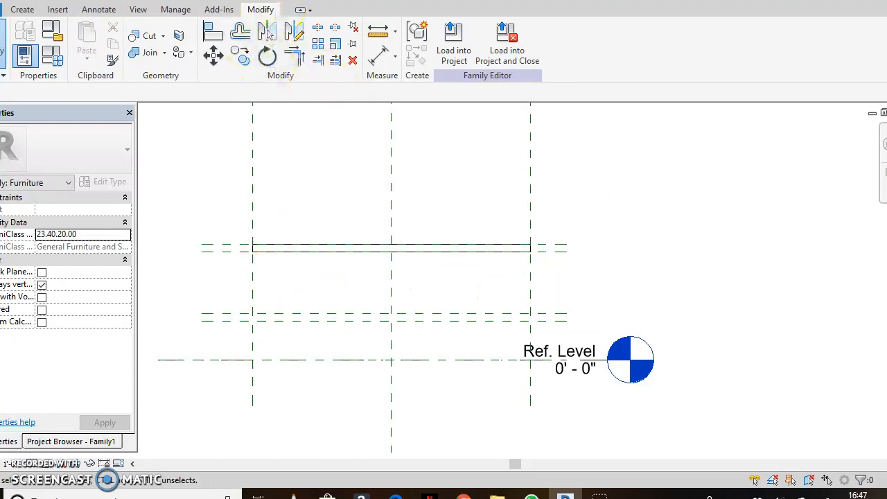
# Step: Switch to the plan view with the Length and Height dimensions and temporarily hide the table top extrusion
pyautogui.click(276, 24)
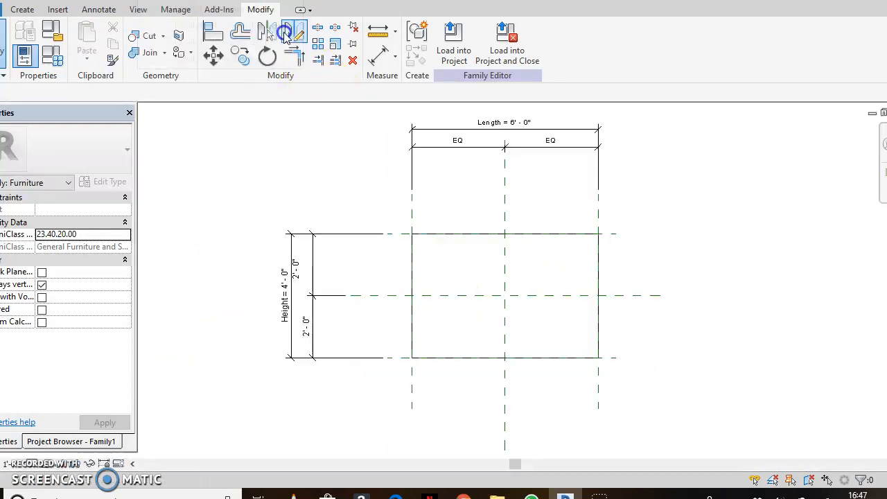
pyautogui.scroll(2, 501, 257)
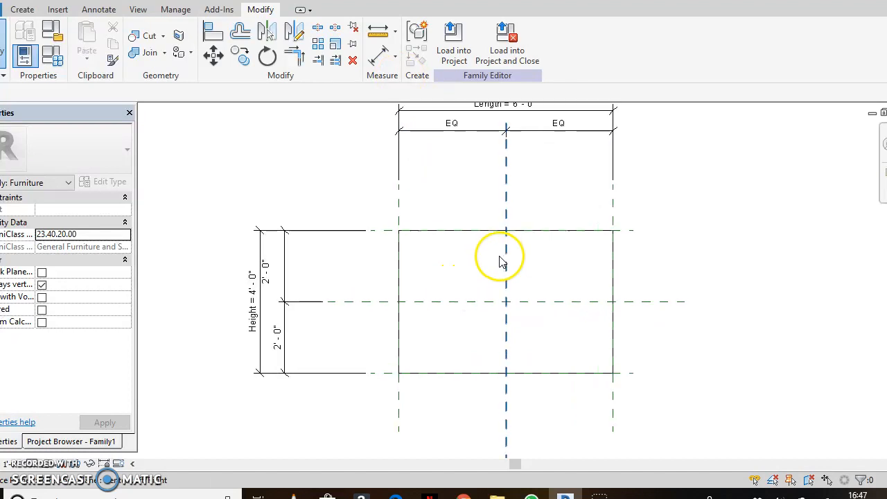
pyautogui.click(443, 234)
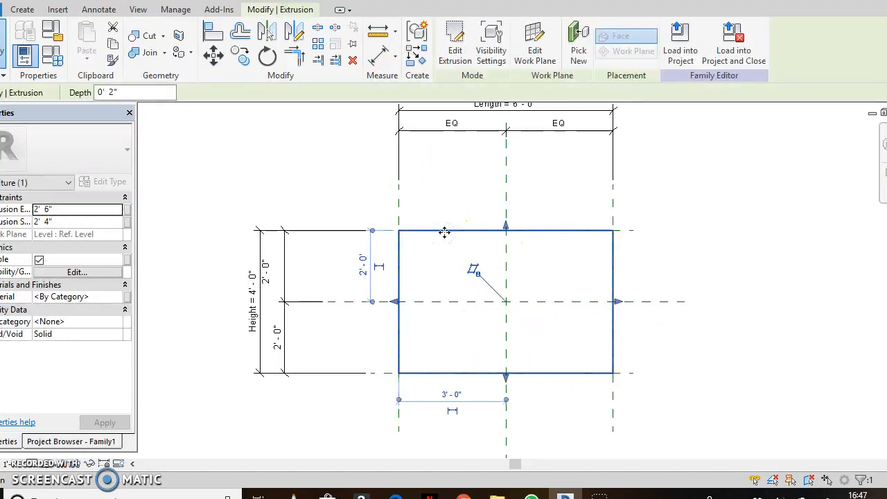
pyautogui.press('Delete')
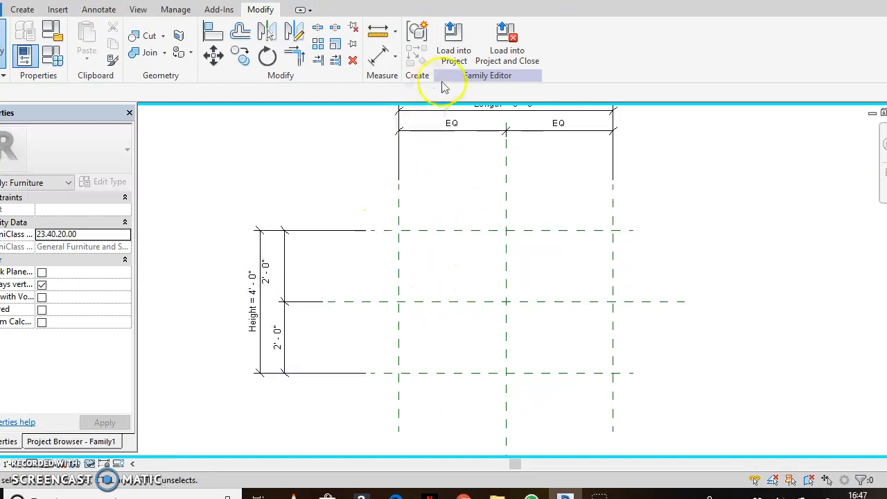
# Step: Draw a horizontal reference plane just inside the upper table edge plane and offset it 2" from that edge
pyautogui.click(23, 9)
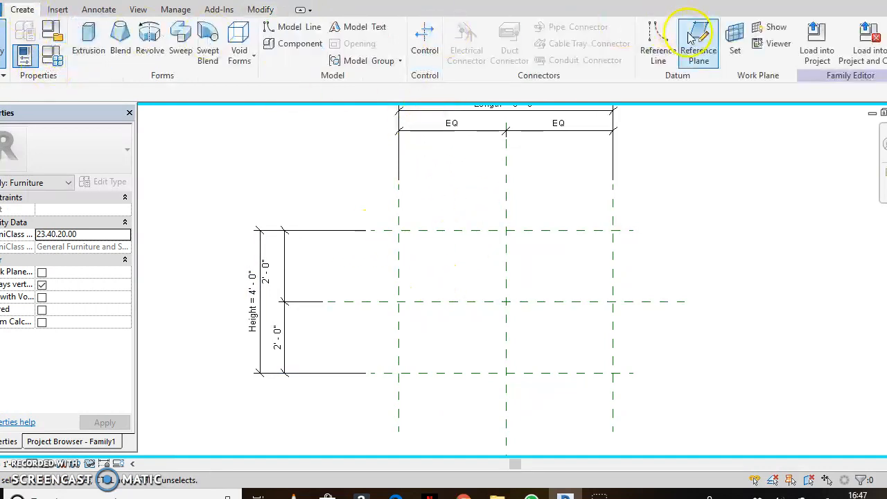
pyautogui.click(689, 34)
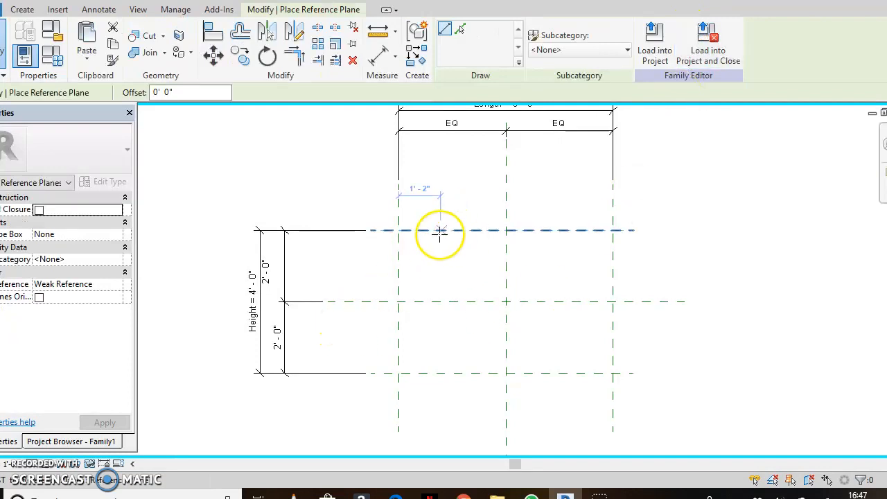
pyautogui.scroll(2, 439, 234)
pyautogui.scroll(-2, 404, 253)
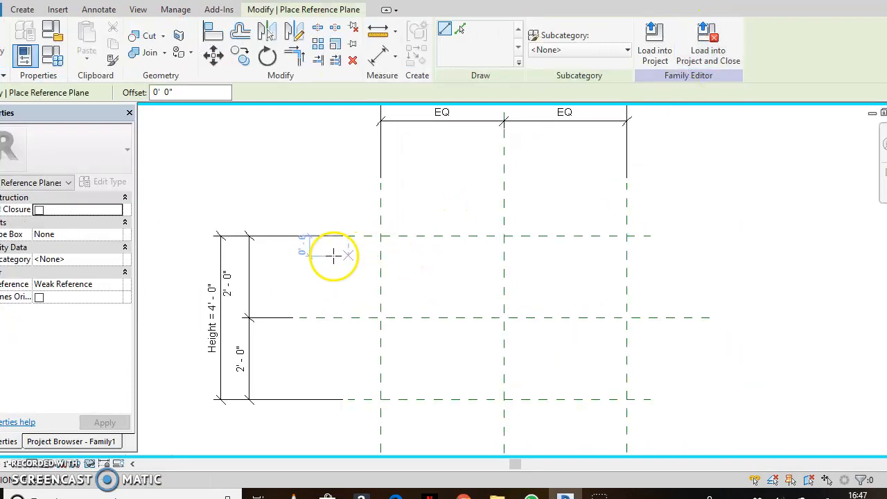
pyautogui.click(303, 251)
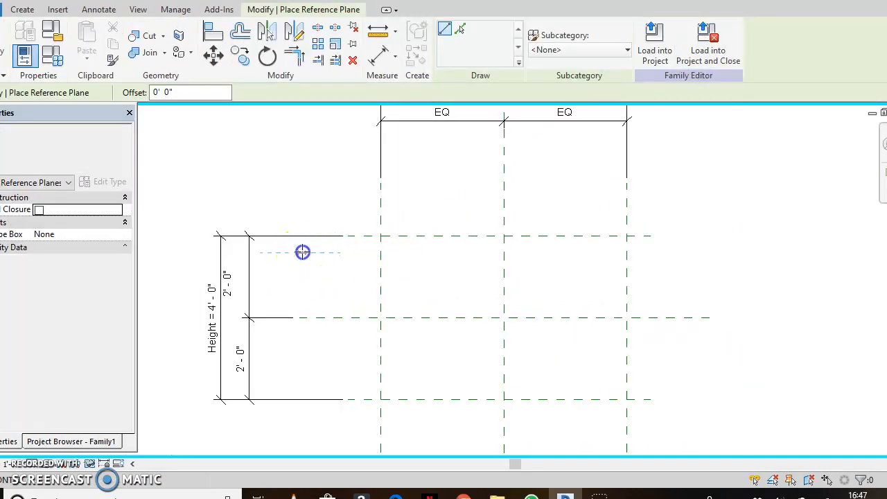
pyautogui.click(662, 253)
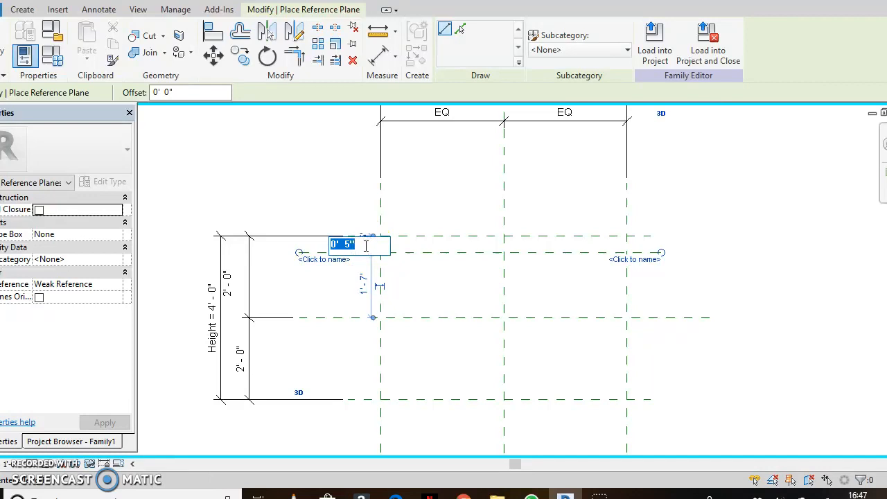
pyautogui.press('Return')
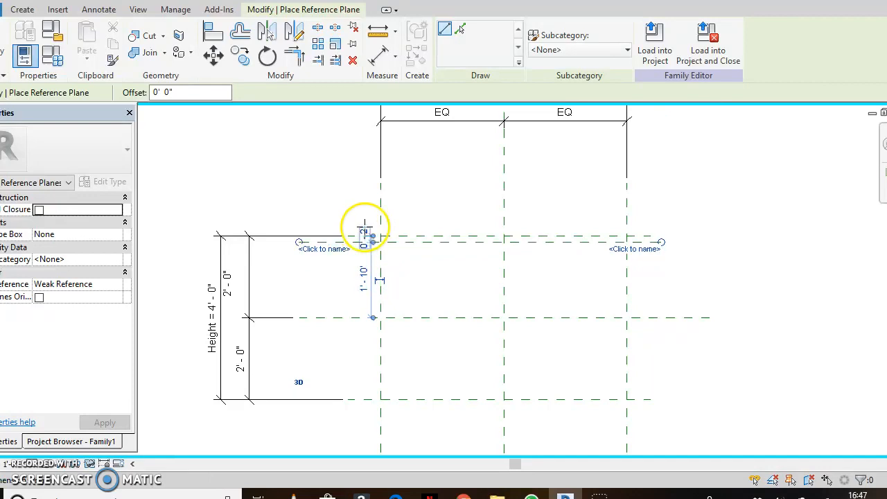
# Step: Draw a vertical reference plane just inside the left table edge plane, set it 2" from that edge, and end the command
pyautogui.click(400, 217)
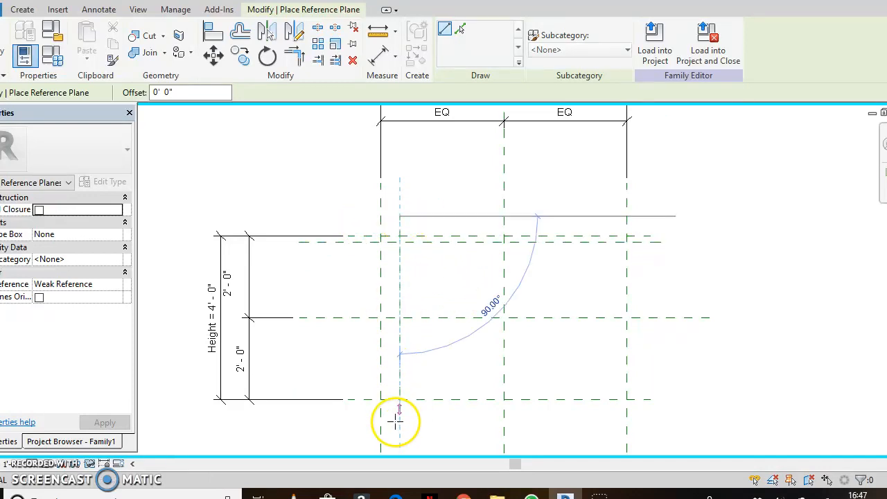
pyautogui.click(397, 424)
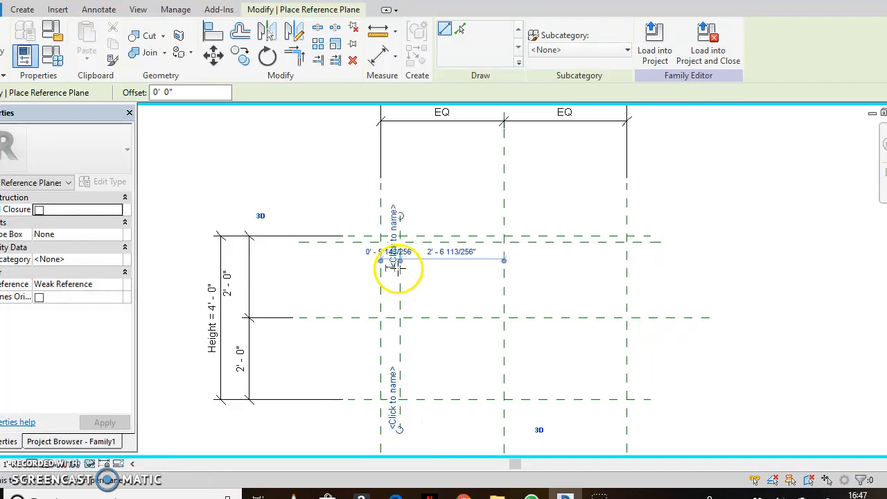
pyautogui.scroll(2, 396, 267)
pyautogui.click(374, 235)
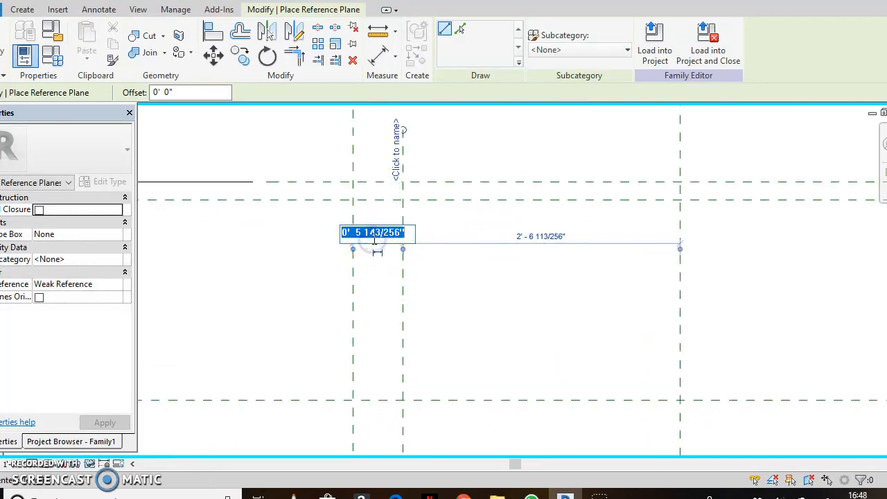
pyautogui.write('2"')
pyautogui.press('Return')
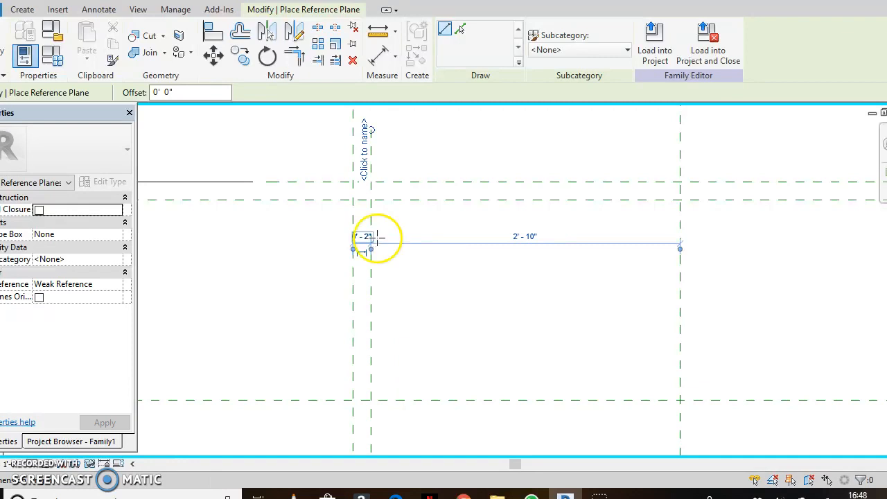
pyautogui.scroll(-2, 396, 236)
pyautogui.press('Escape')
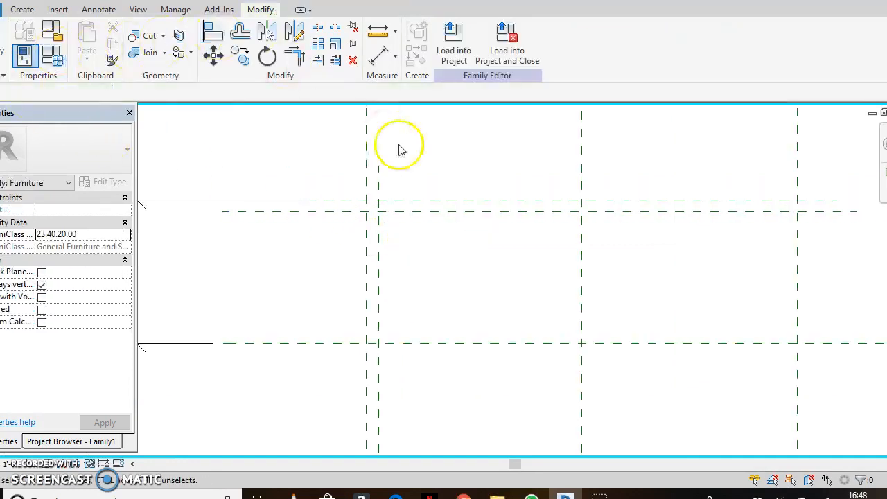
# Step: Mirror the new upper horizontal reference plane about the horizontal centre reference plane, keeping the original
pyautogui.scroll(-2, 398, 148)
pyautogui.click(441, 179)
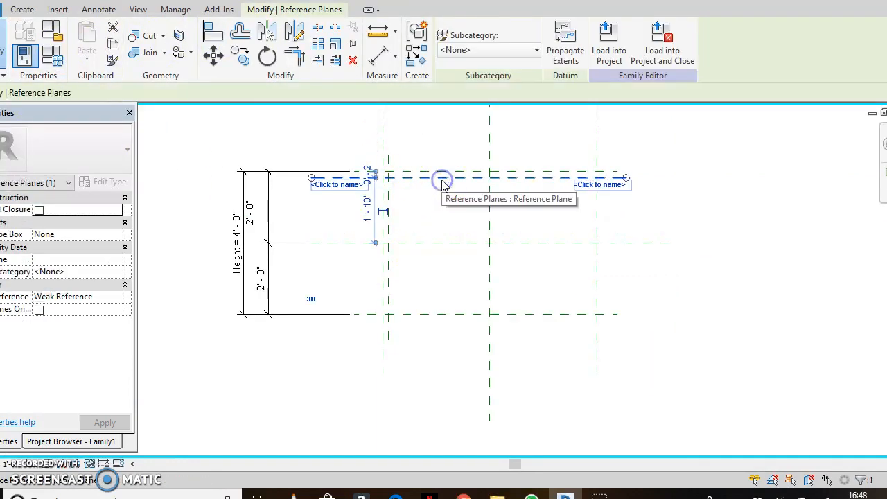
pyautogui.click(266, 34)
pyautogui.click(468, 243)
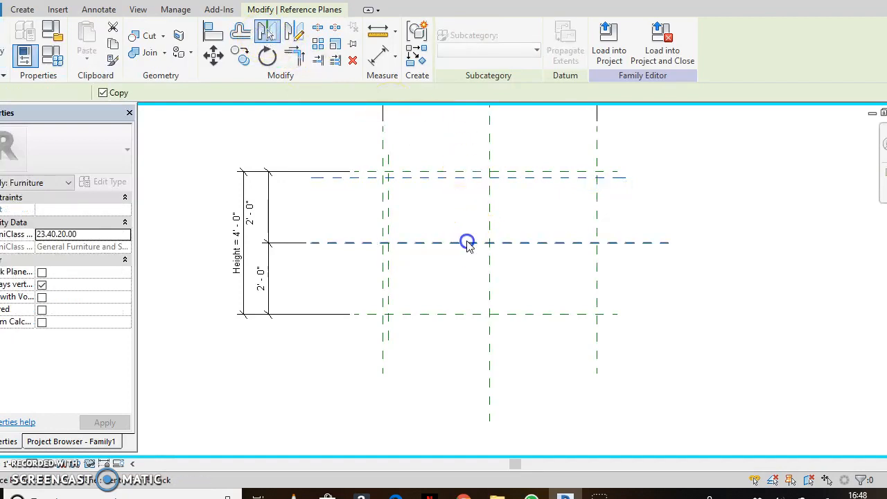
# Step: Mirror the left inner vertical reference plane about the vertical centre reference plane and deselect the copy
pyautogui.click(387, 208)
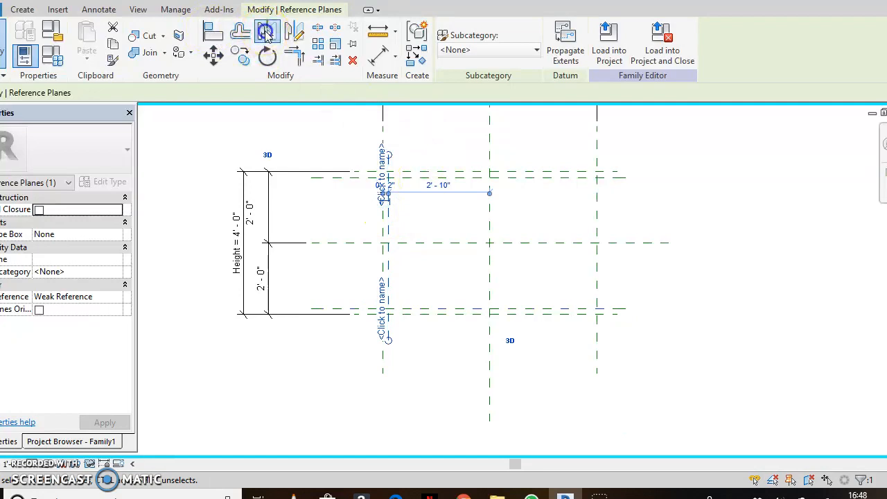
pyautogui.click(267, 32)
pyautogui.click(490, 216)
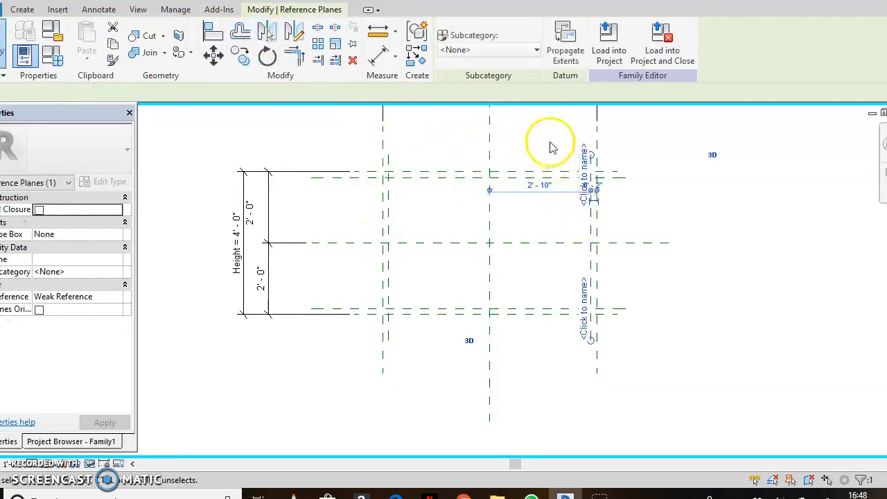
pyautogui.click(626, 132)
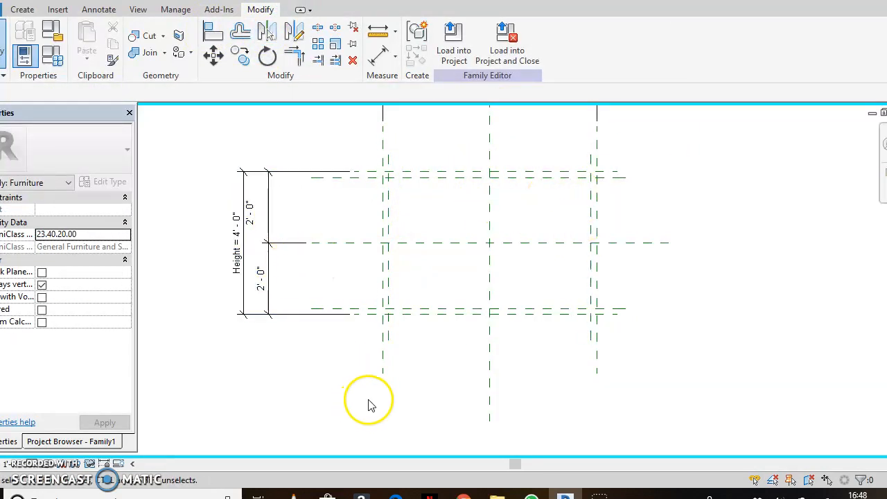
# Step: Set the left inner reference plane's distance from the left table edge plane to 3"
pyautogui.scroll(5, 392, 311)
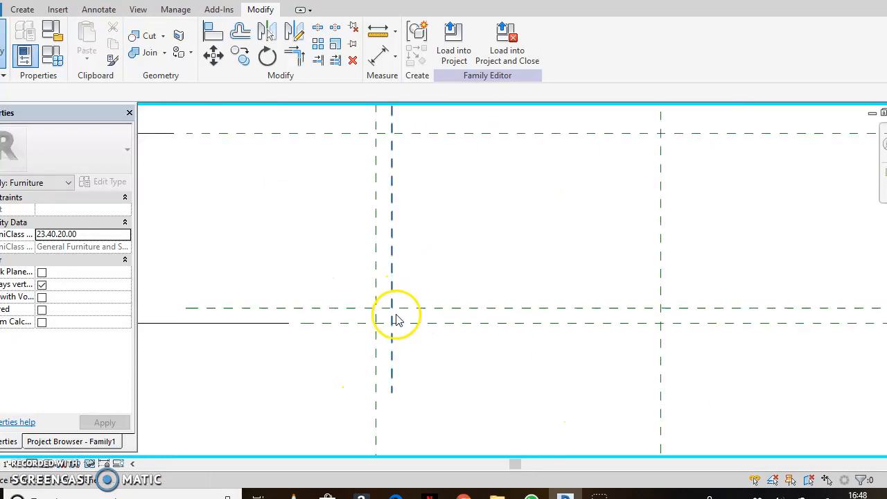
pyautogui.scroll(-2, 392, 308)
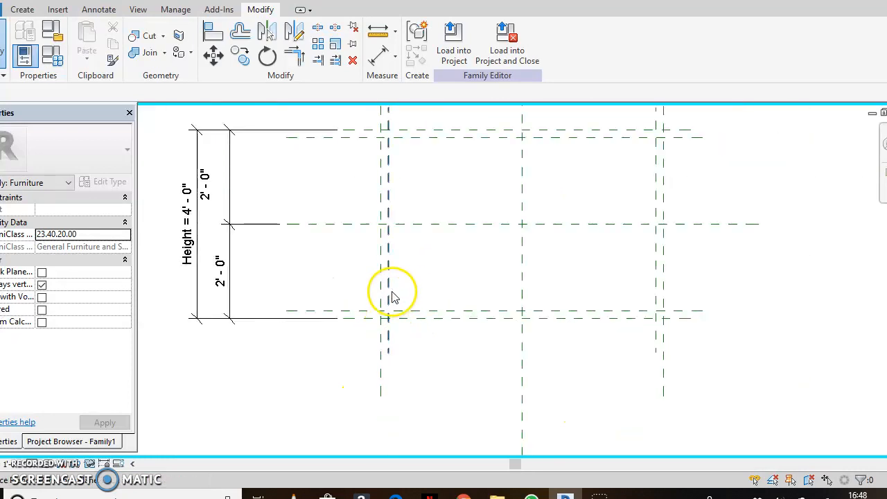
pyautogui.click(390, 296)
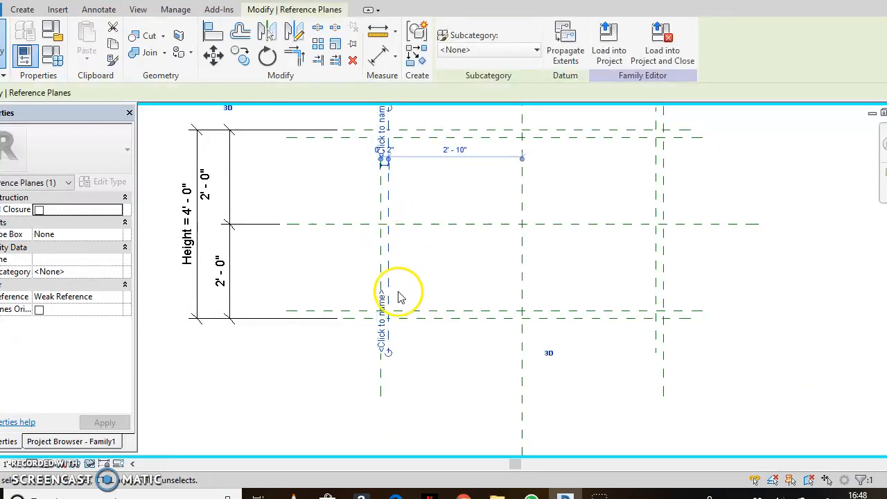
pyautogui.scroll(3, 397, 300)
pyautogui.scroll(-4, 405, 260)
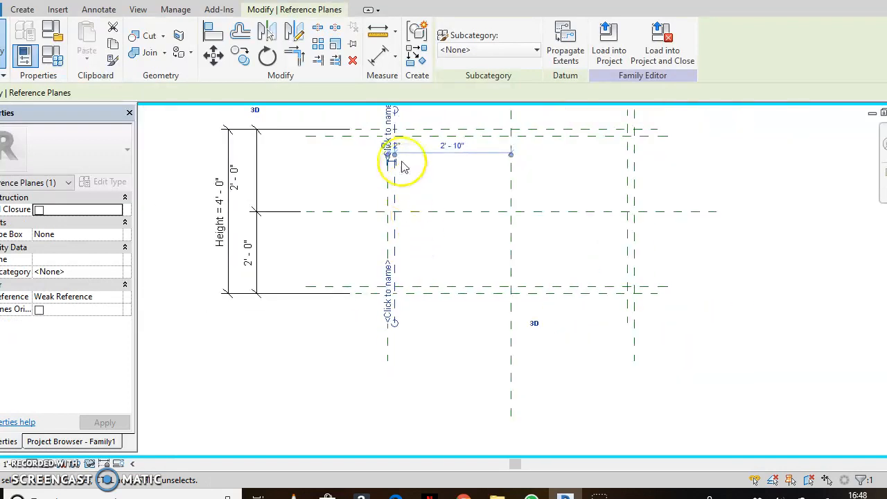
pyautogui.scroll(3, 404, 165)
pyautogui.scroll(3, 403, 153)
pyautogui.scroll(1, 402, 154)
pyautogui.click(379, 184)
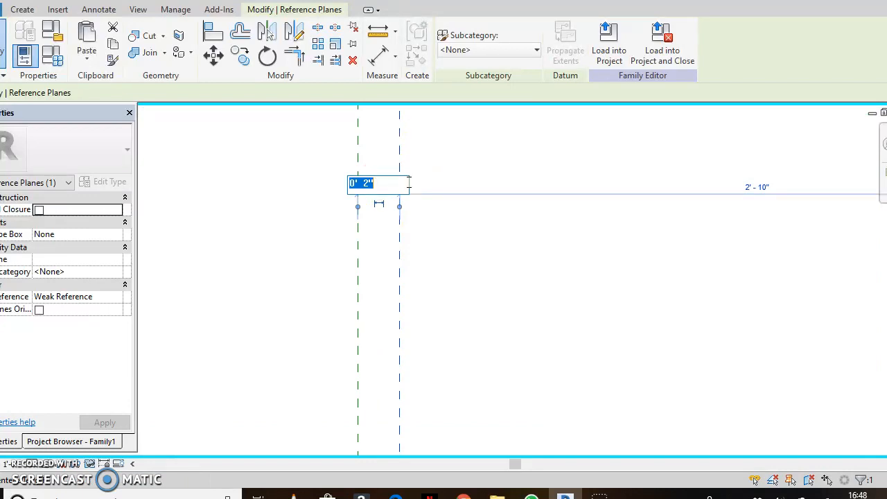
pyautogui.scroll(-5, 411, 186)
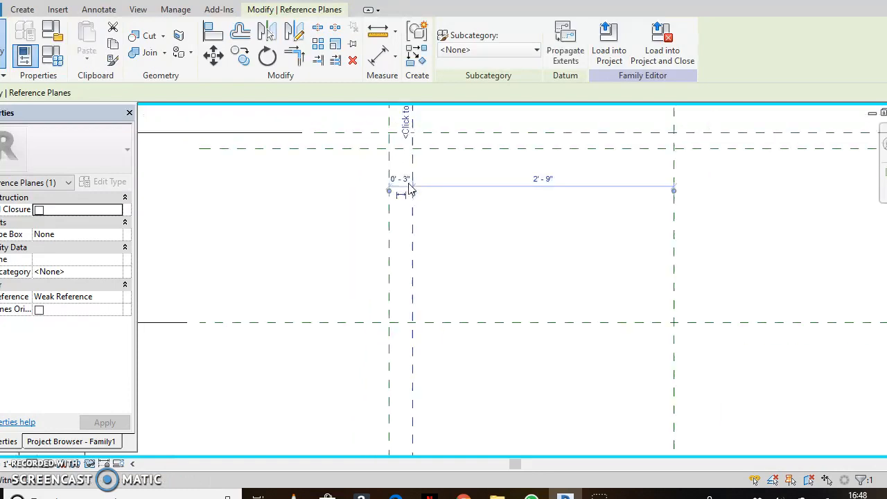
# Step: Set the upper inner reference plane's distance from the upper table edge plane to 3"
pyautogui.click(429, 159)
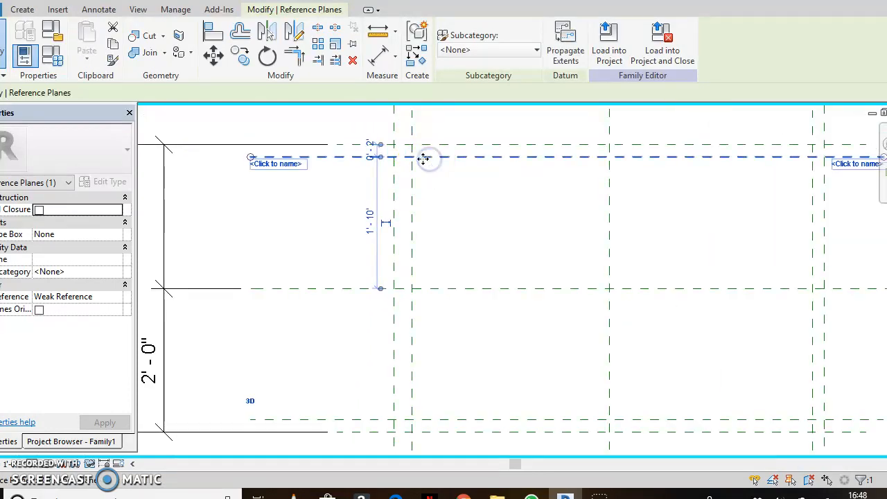
pyautogui.click(371, 153)
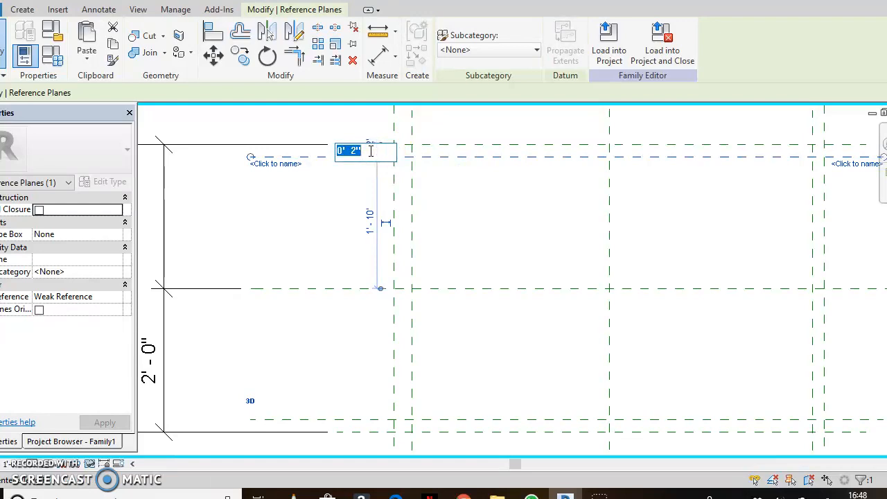
pyautogui.write('3"')
pyautogui.press('Return')
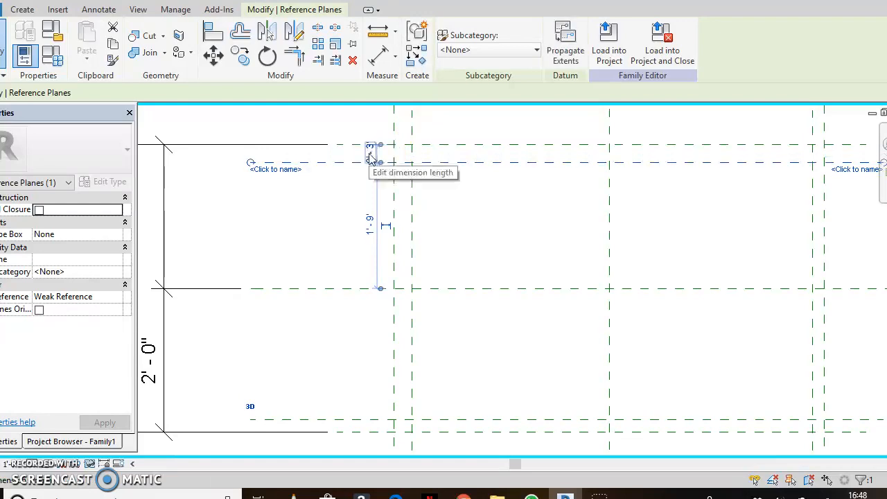
# Step: Set the lower inner reference plane's distance from the lower table edge plane to 3"
pyautogui.scroll(-2, 371, 156)
pyautogui.click(440, 357)
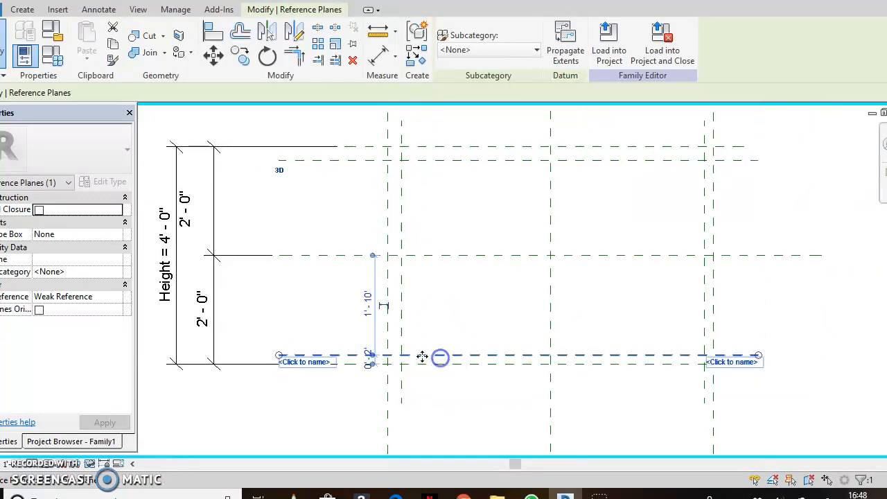
pyautogui.scroll(3, 369, 366)
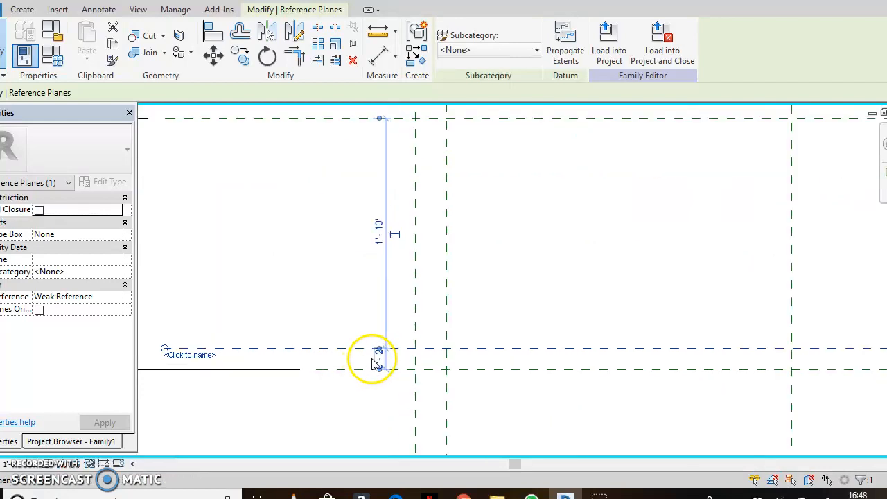
pyautogui.click(376, 360)
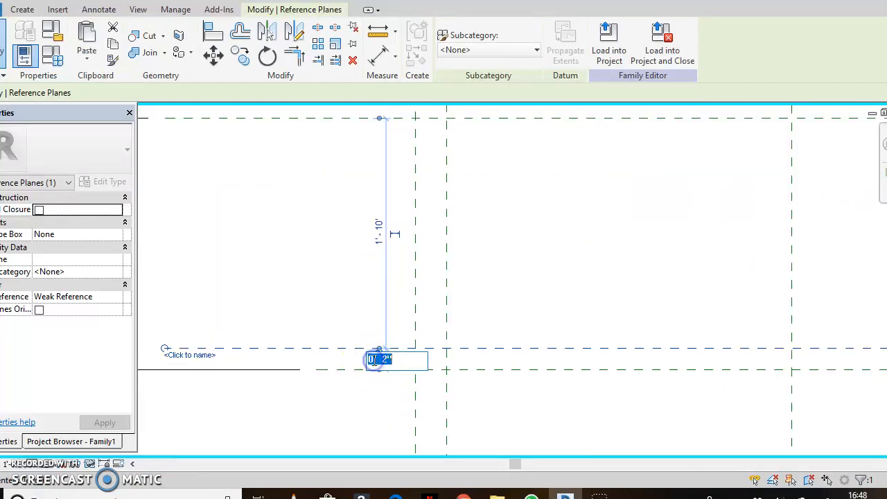
pyautogui.press('Return')
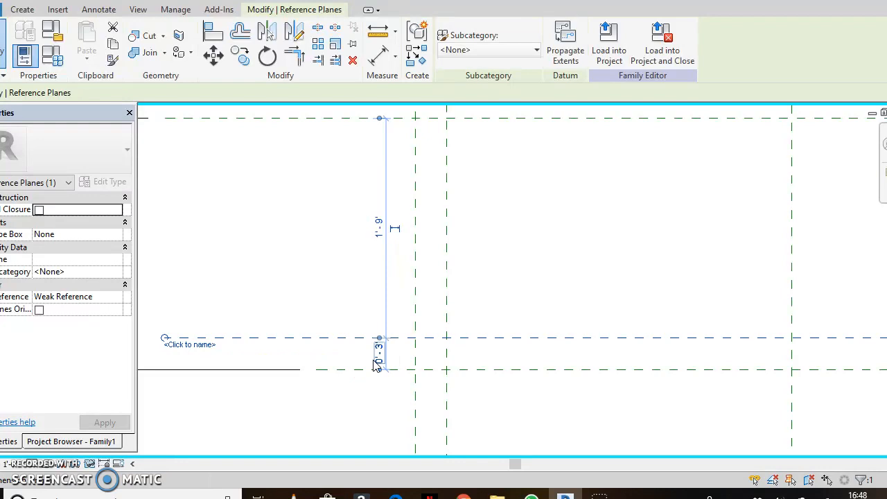
pyautogui.scroll(-3, 376, 365)
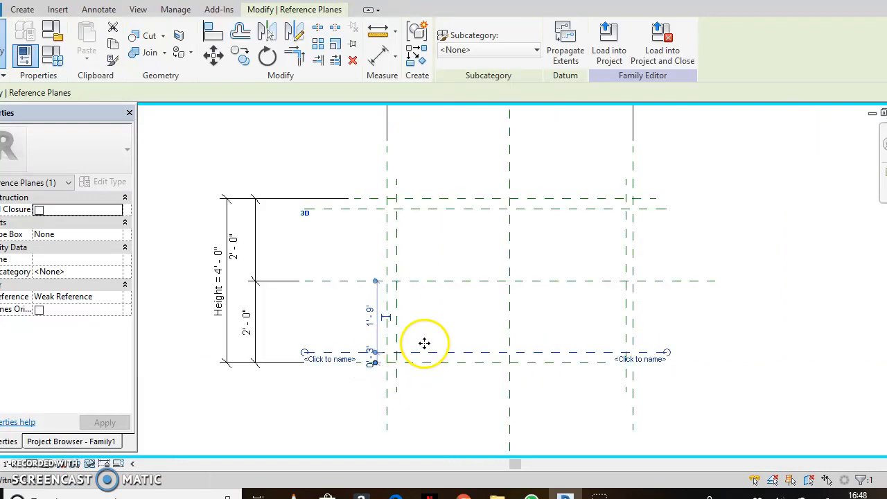
# Step: Set the right inner reference plane's distance from the right table edge plane to 3" and deselect it
pyautogui.click(625, 247)
pyautogui.scroll(3, 628, 356)
pyautogui.moveTo(634, 297); pyautogui.dragTo(608, 441, button='middle')
pyautogui.scroll(2, 597, 200)
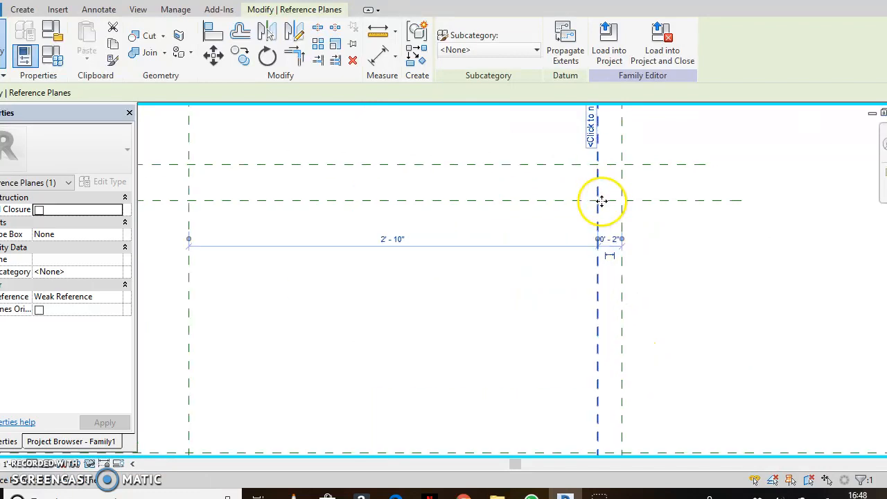
pyautogui.scroll(2, 608, 242)
pyautogui.click(610, 244)
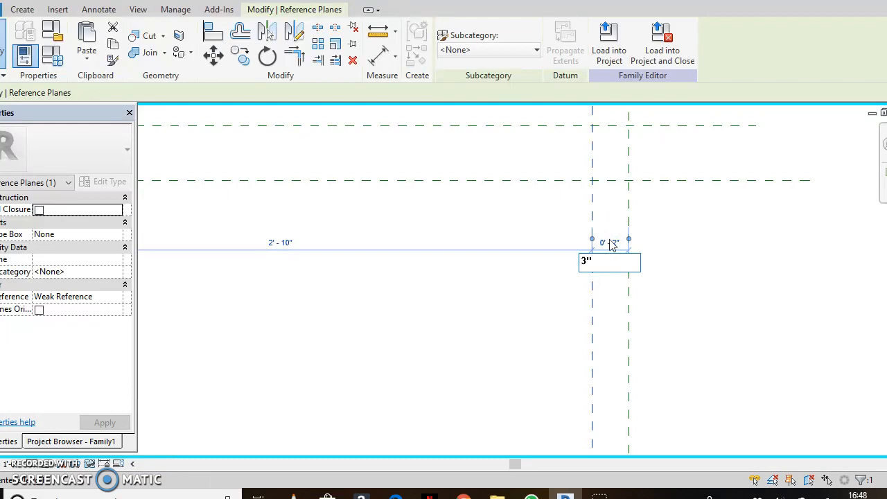
pyautogui.press('Return')
pyautogui.scroll(-6, 609, 242)
pyautogui.click(655, 255)
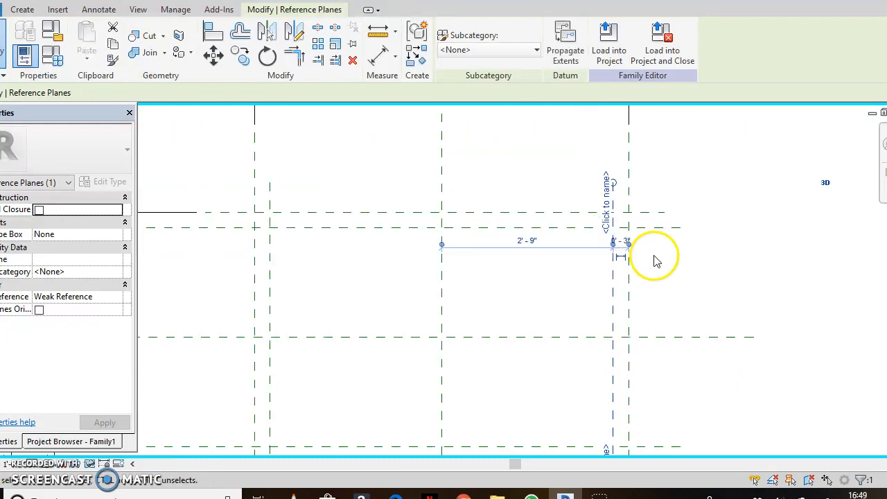
pyautogui.moveTo(570, 308); pyautogui.dragTo(586, 250, button='middle')
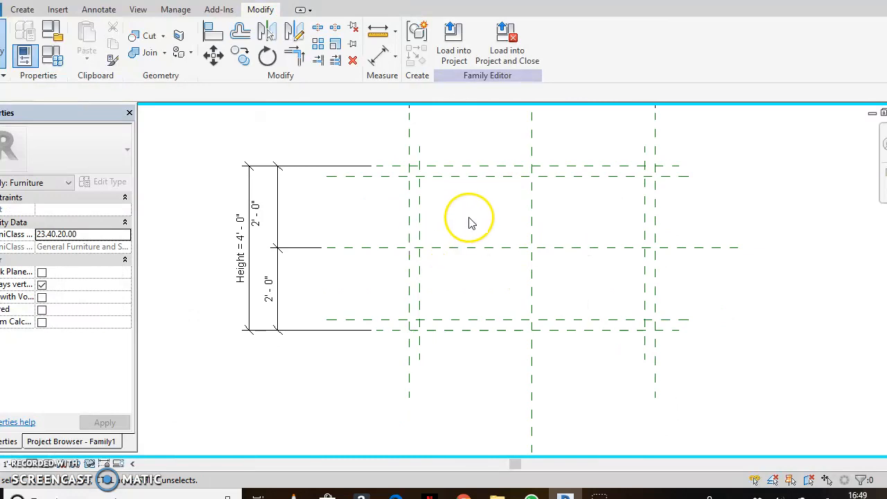
pyautogui.moveTo(470, 221); pyautogui.dragTo(430, 260, button='middle')
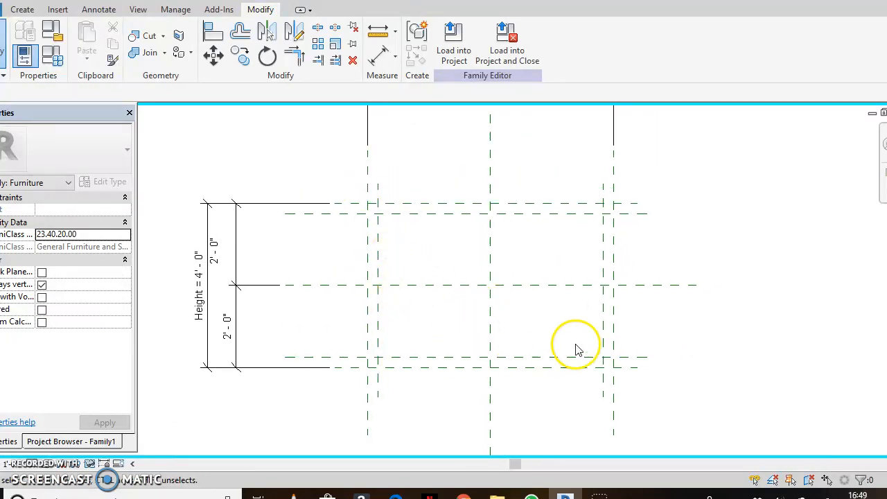
# Step: Start an extrusion, sketch a 3" square leg profile at the table's upper-left corner, and lock its edges to the reference planes
pyautogui.click(23, 9)
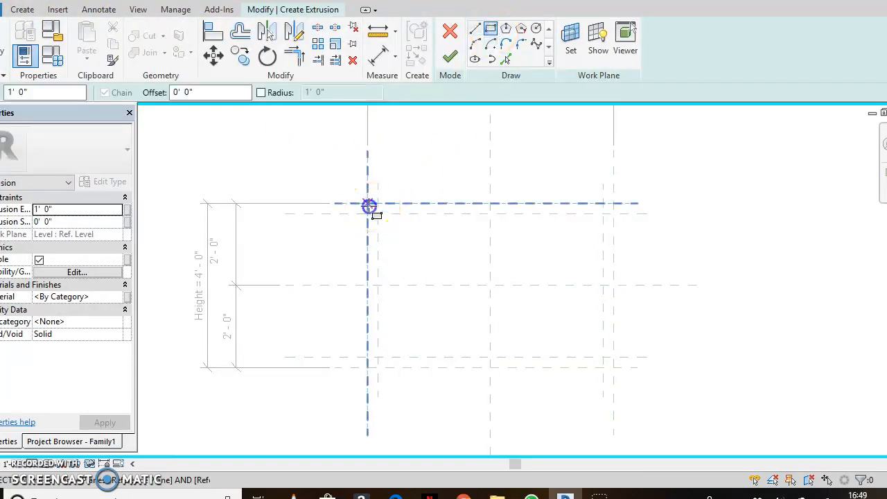
pyautogui.click(368, 206)
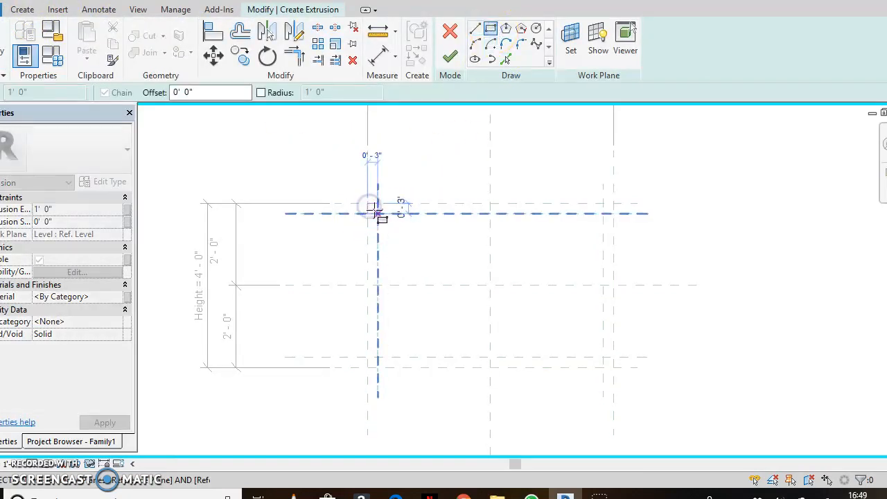
pyautogui.click(485, 197)
pyautogui.click(466, 224)
pyautogui.click(361, 271)
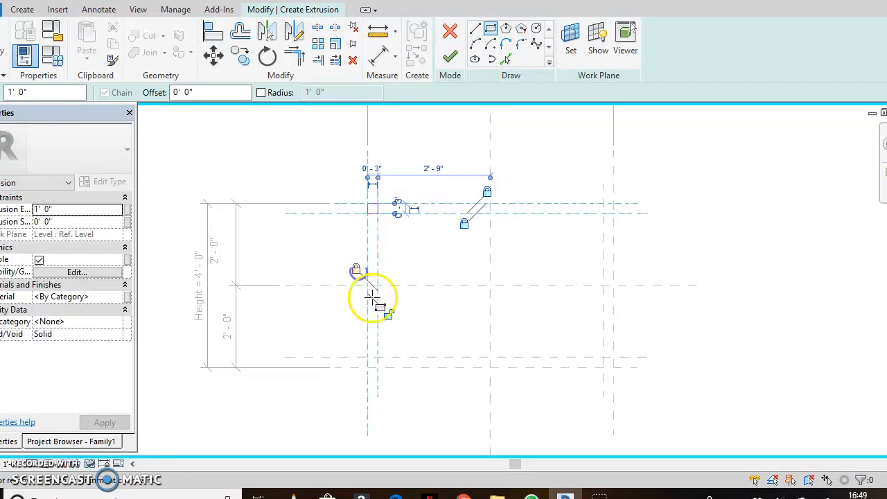
# Step: Sketch a 3" square leg profile at the table's lower-left corner and lock its edges to the reference planes
pyautogui.click(368, 358)
pyautogui.click(374, 364)
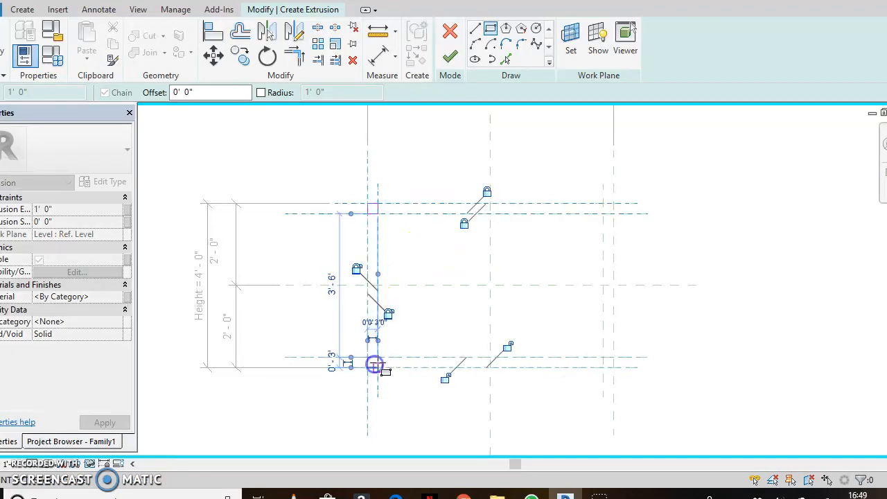
pyautogui.click(507, 348)
# Step: Sketch a 3" square leg profile at the table's lower-right corner and lock its edges to the reference planes
pyautogui.click(604, 359)
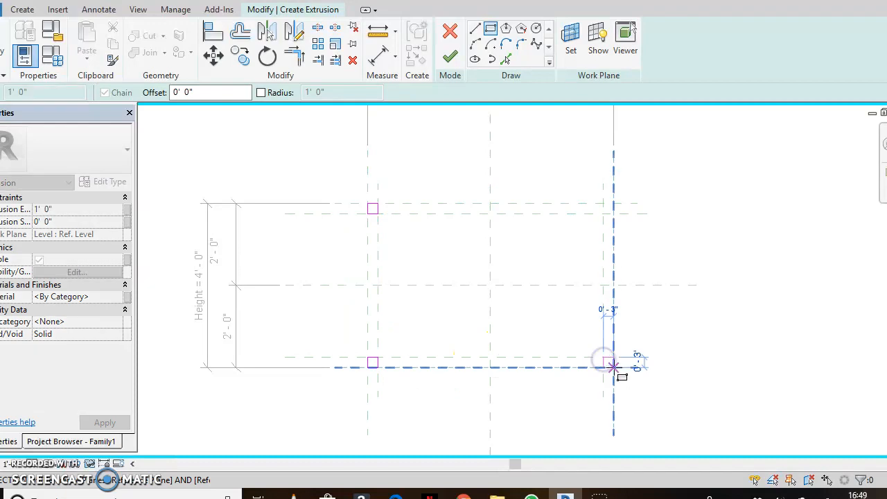
pyautogui.click(614, 367)
pyautogui.click(593, 274)
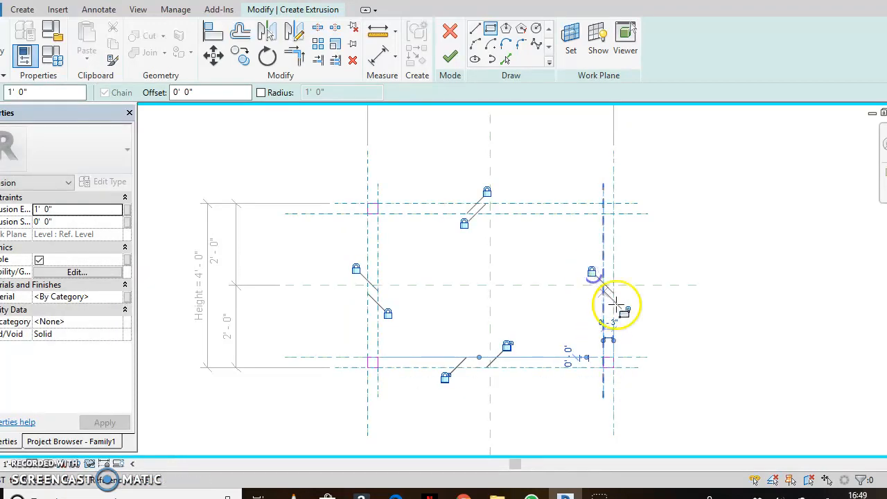
# Step: Sketch a 3" square leg profile at the table's upper-right corner between the inner and outer reference planes
pyautogui.click(601, 202)
pyautogui.click(602, 202)
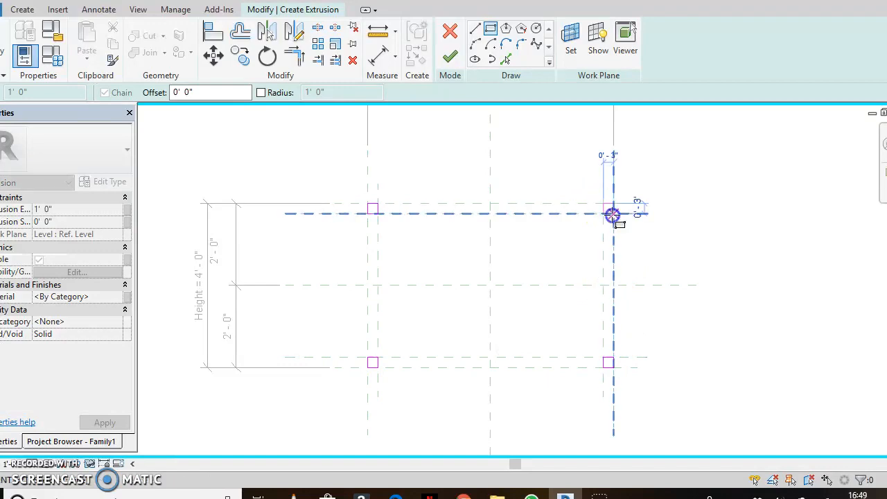
pyautogui.click(612, 215)
pyautogui.click(614, 336)
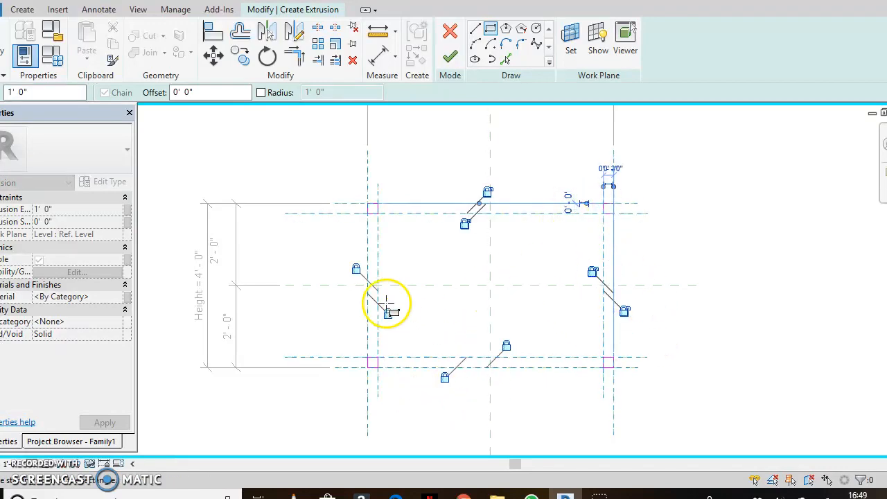
# Step: Check the alignment locks at the upper reference planes and finish the extrusion of the four leg profiles
pyautogui.scroll(1, 499, 198)
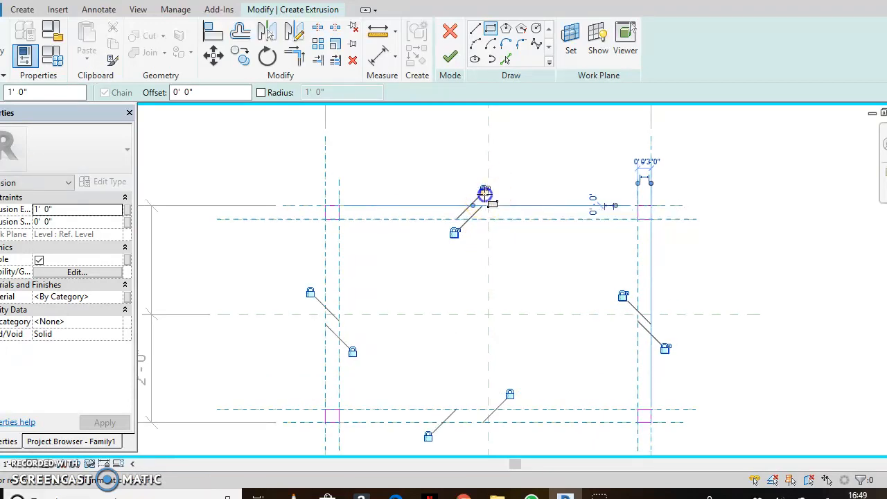
pyautogui.scroll(4, 443, 224)
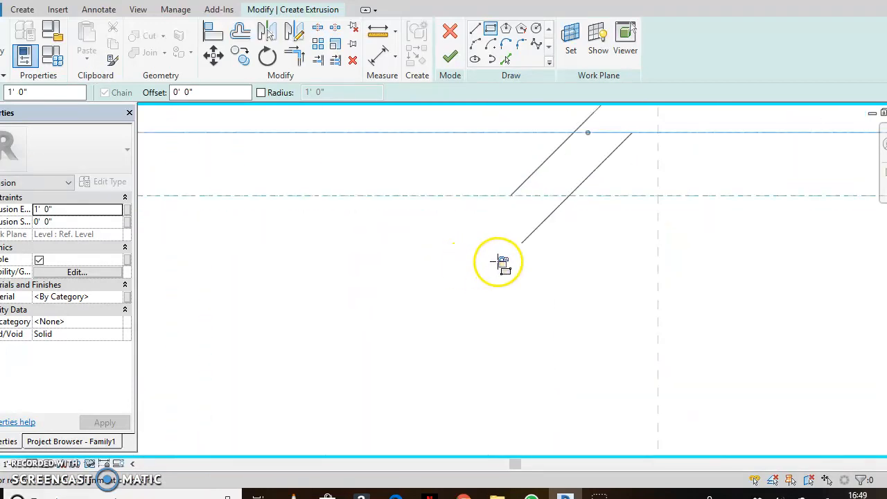
pyautogui.scroll(-4, 485, 263)
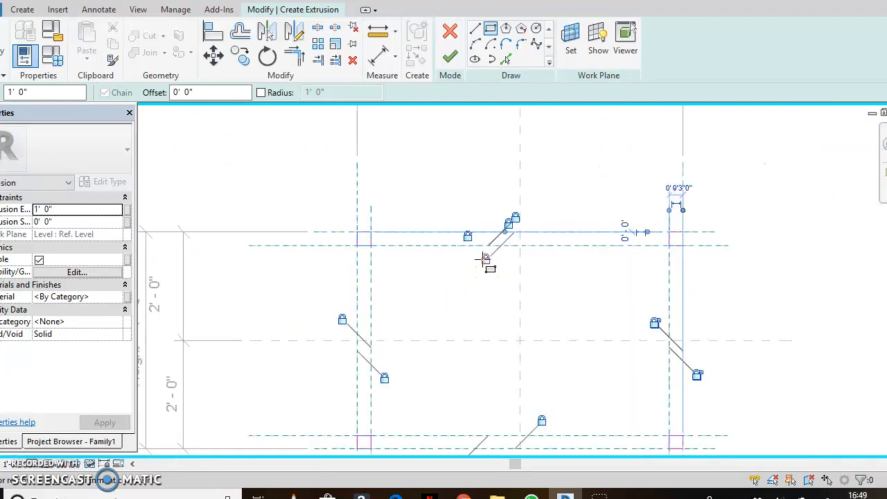
pyautogui.moveTo(492, 282); pyautogui.dragTo(488, 252, button='middle')
pyautogui.scroll(1, 504, 294)
pyautogui.scroll(-1, 504, 291)
pyautogui.click(454, 59)
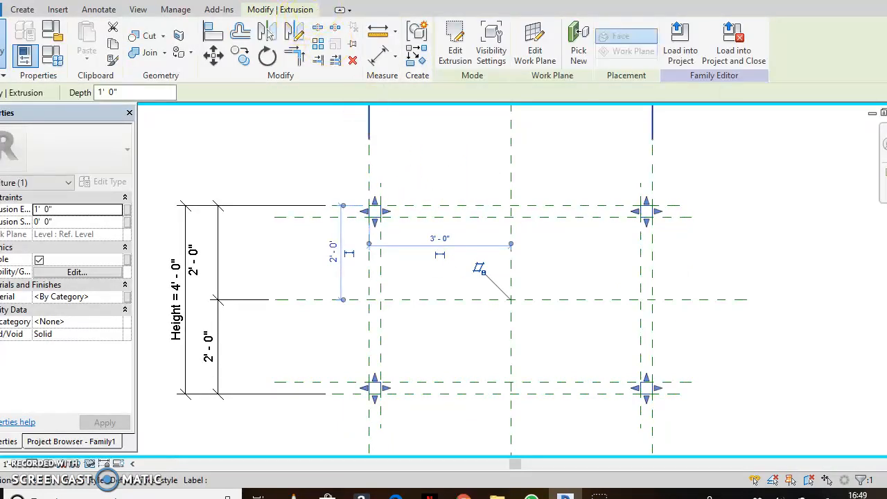
# Step: In the Front elevation, stretch the leg extrusion up to the underside of the table top and lock it to that reference plane
pyautogui.click(260, 27)
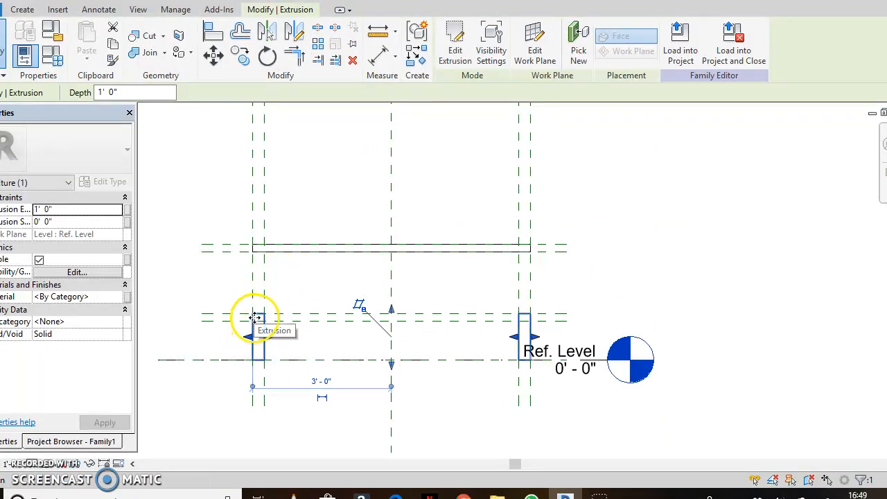
pyautogui.moveTo(391, 309); pyautogui.dragTo(398, 255)
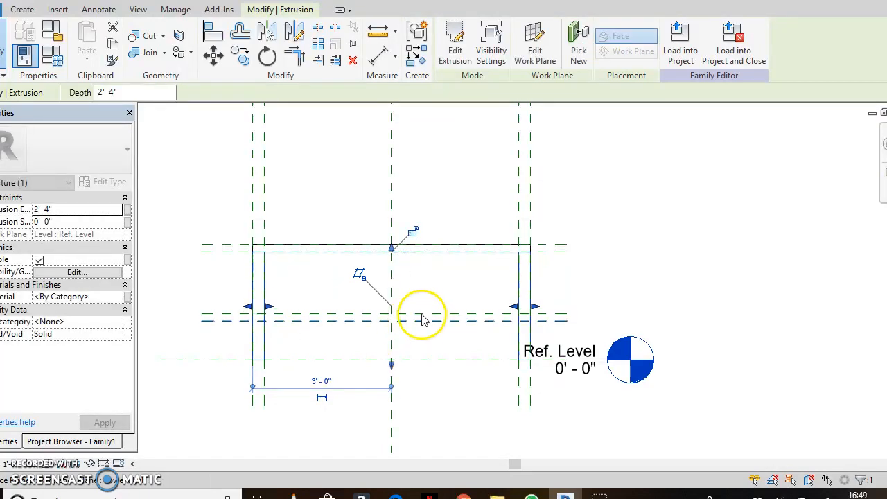
pyautogui.click(413, 233)
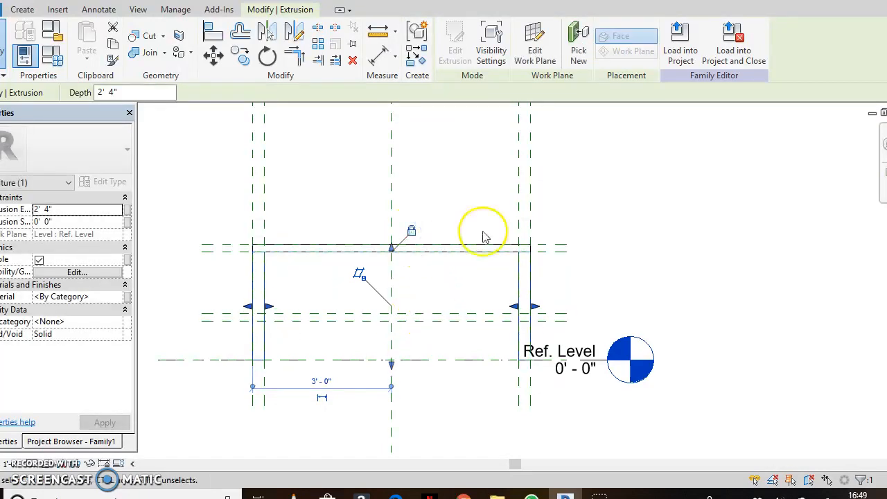
pyautogui.click(632, 275)
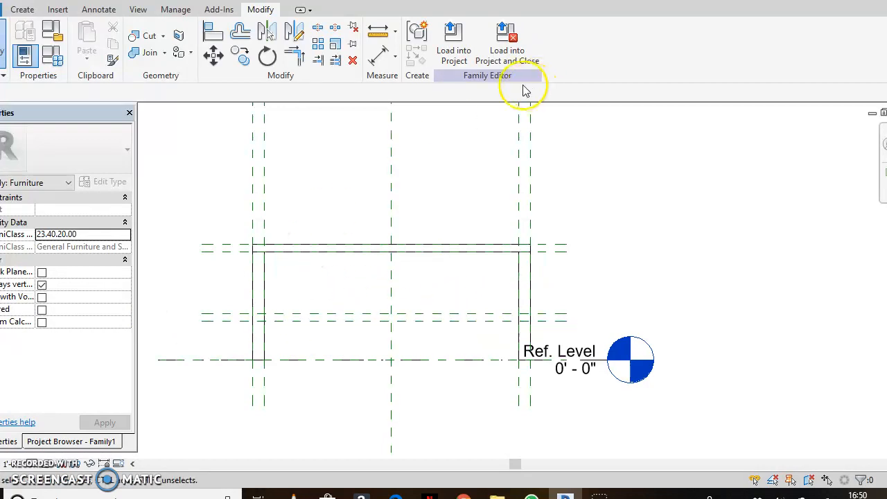
# Step: Set the work plane to Reference Plane : Lower Shelf and open Reflected Ceiling Plan: Ref. Level
pyautogui.click(23, 10)
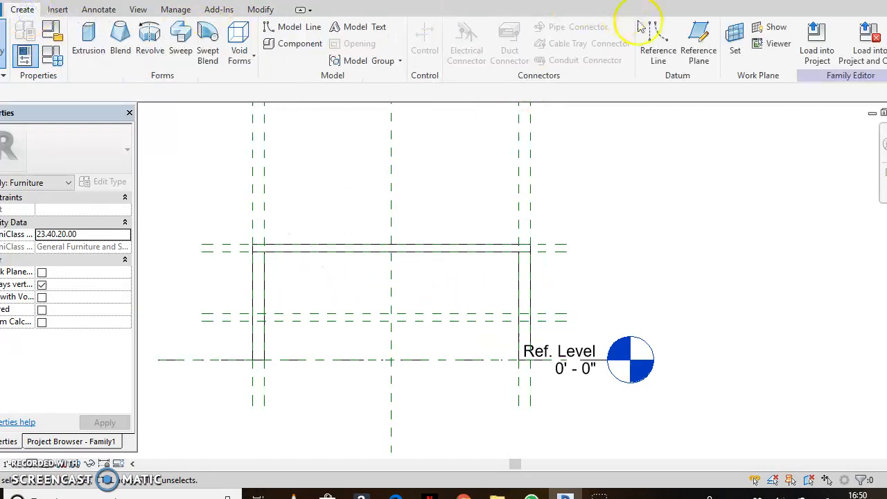
pyautogui.click(743, 53)
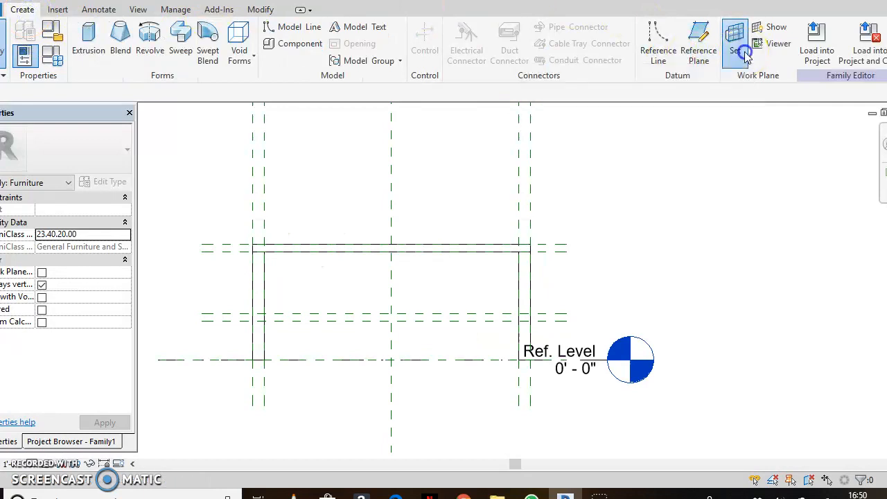
pyautogui.click(551, 243)
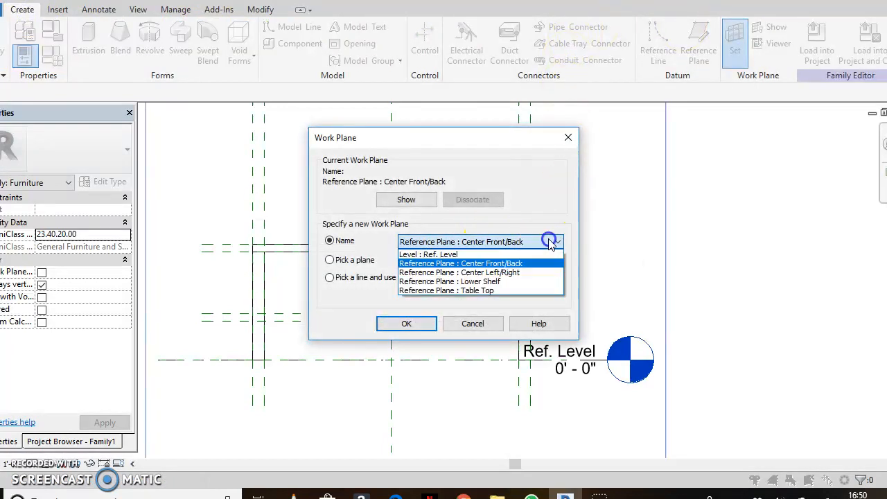
pyautogui.click(508, 280)
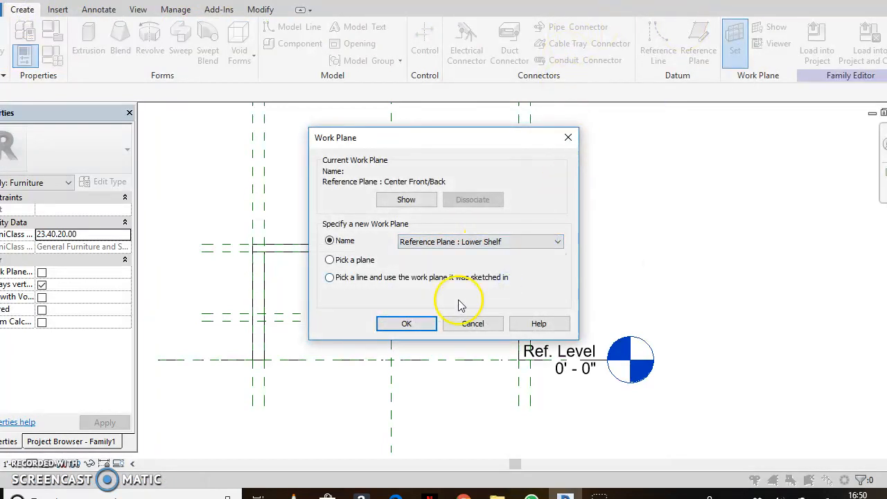
pyautogui.click(406, 323)
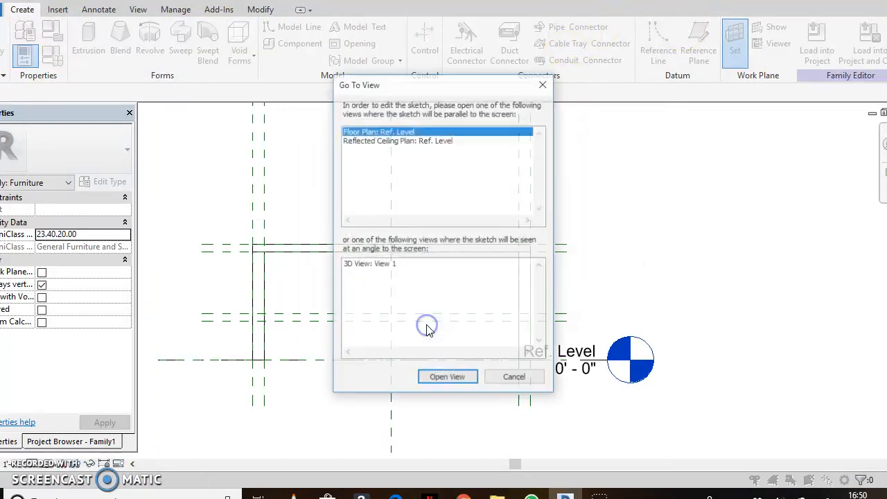
pyautogui.click(441, 141)
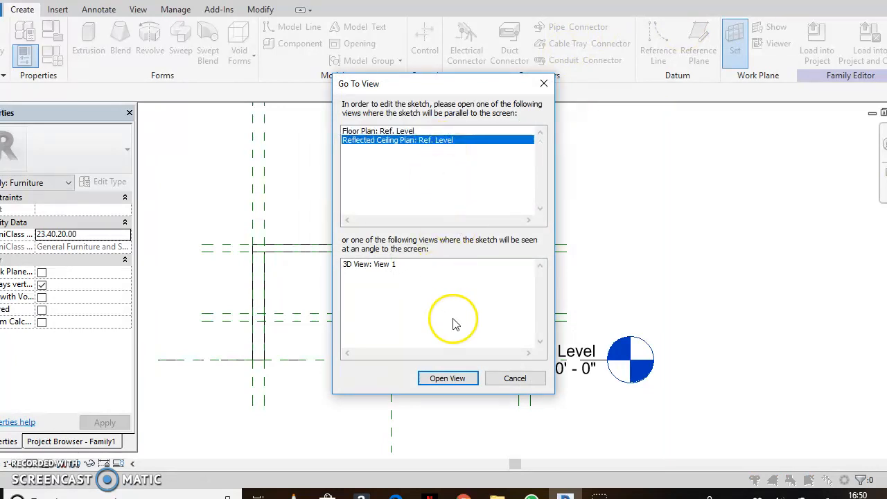
pyautogui.click(449, 378)
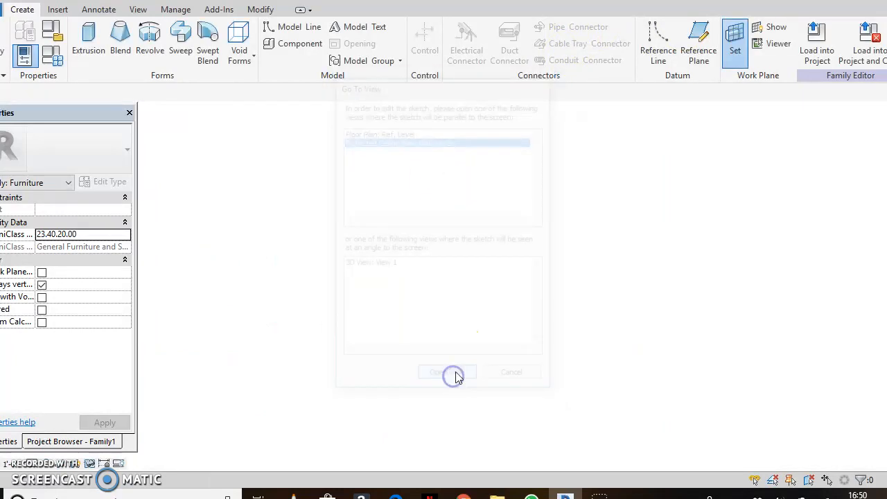
# Step: Start an extrusion and sketch a 6'-0" by 3'-6" shelf rectangle between the outer side planes and the upper and lower inner planes
pyautogui.click(88, 42)
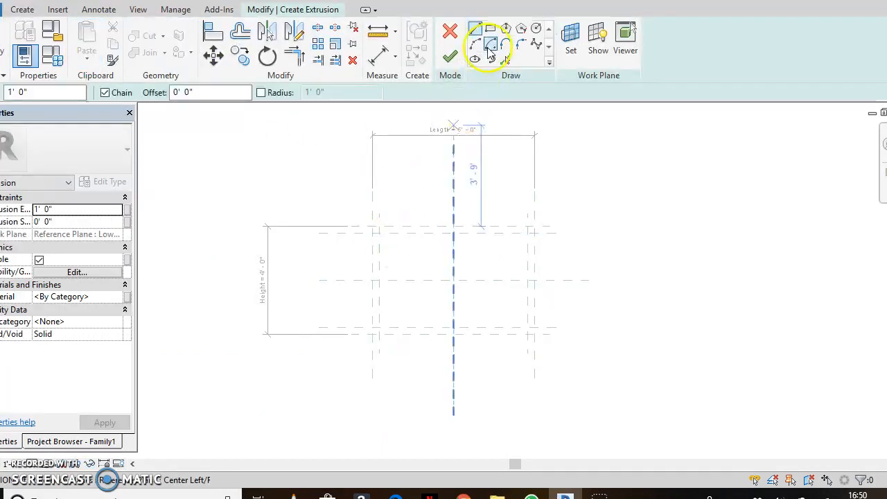
pyautogui.click(491, 31)
pyautogui.scroll(2, 416, 208)
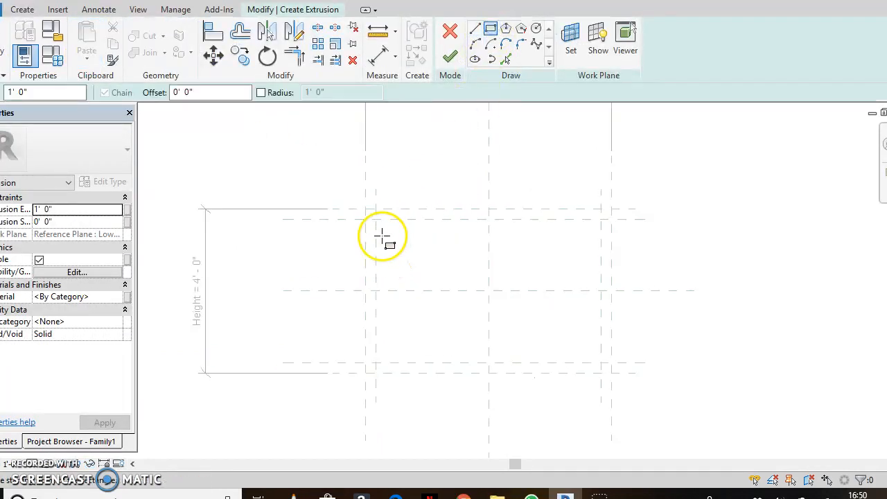
pyautogui.click(365, 219)
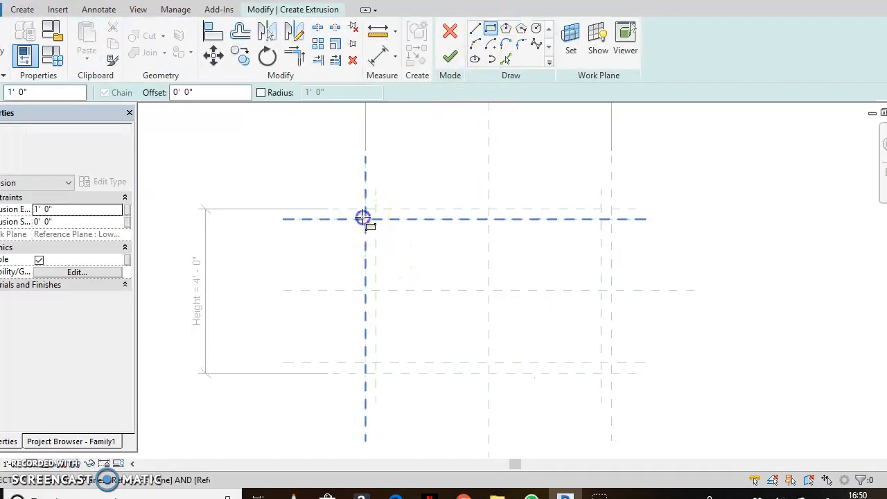
pyautogui.click(611, 362)
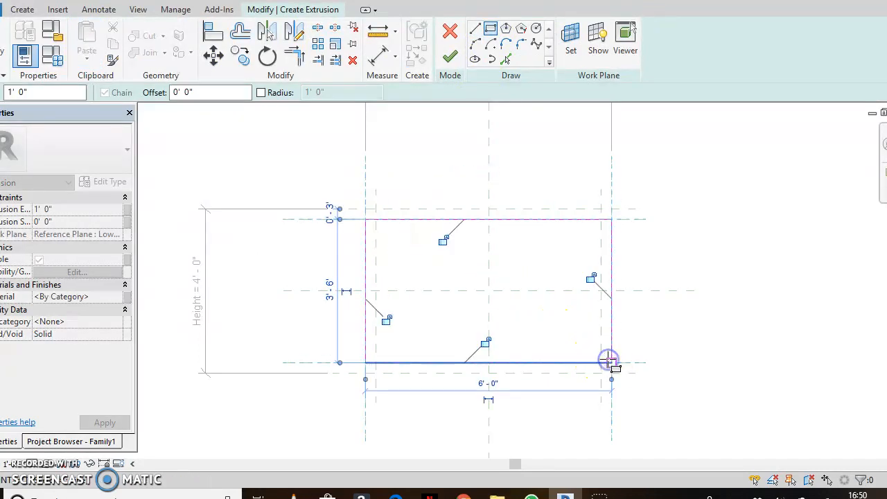
# Step: Lock all four sides of the shelf rectangle to their reference planes and finish the extrusion
pyautogui.click(443, 240)
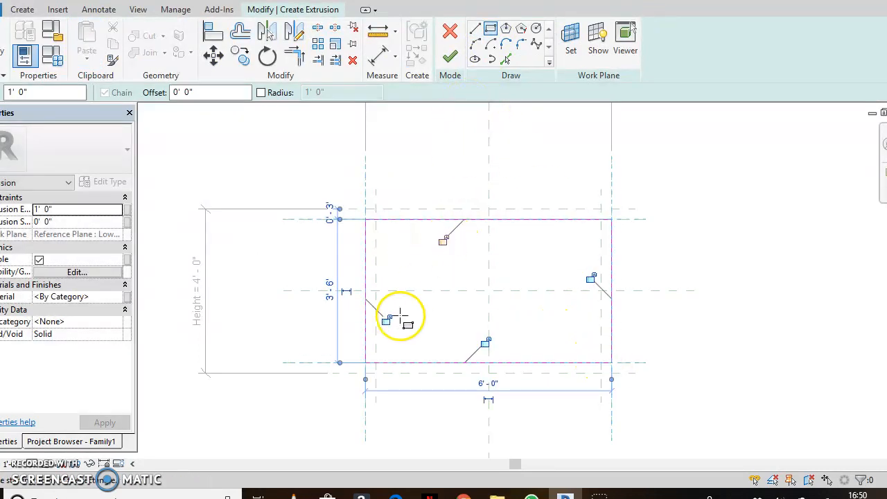
pyautogui.click(386, 319)
pyautogui.click(486, 343)
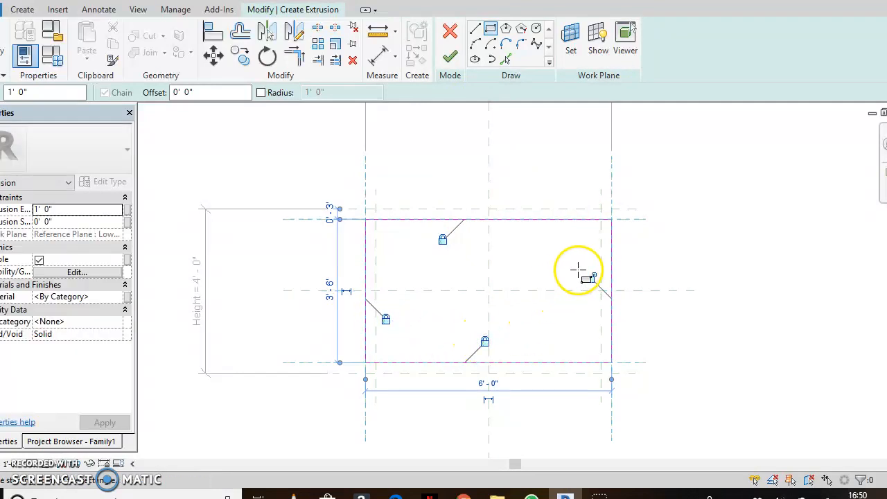
pyautogui.click(597, 286)
pyautogui.click(450, 57)
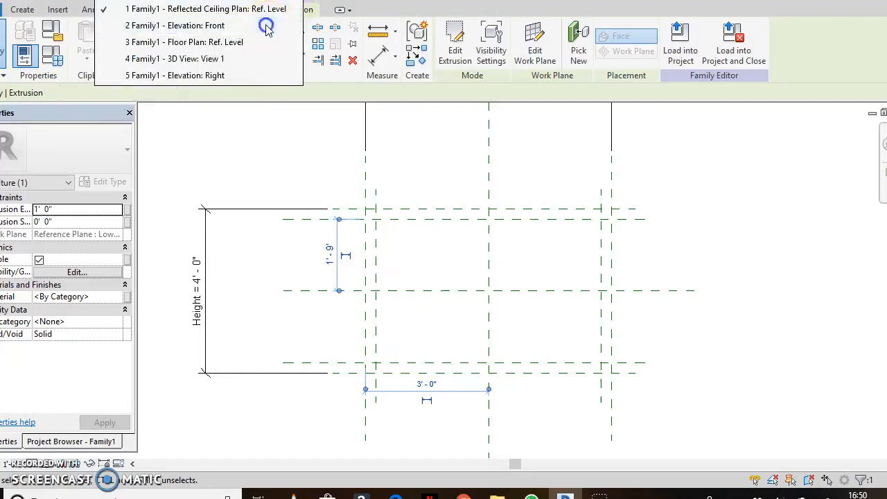
# Step: In the Front elevation, lower the shelf extrusion's top to the upper shelf reference plane for a 2" thickness and deselect it
pyautogui.click(270, 24)
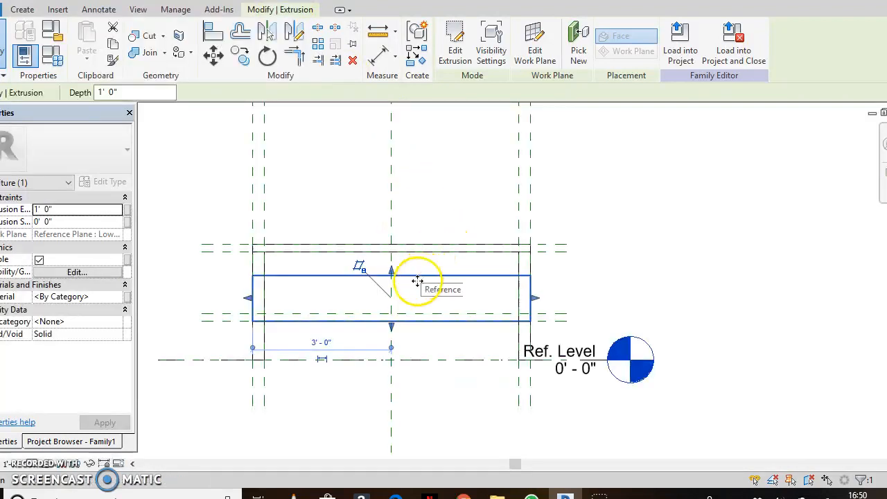
pyautogui.scroll(2, 393, 308)
pyautogui.moveTo(391, 256); pyautogui.dragTo(384, 326)
pyautogui.click(610, 238)
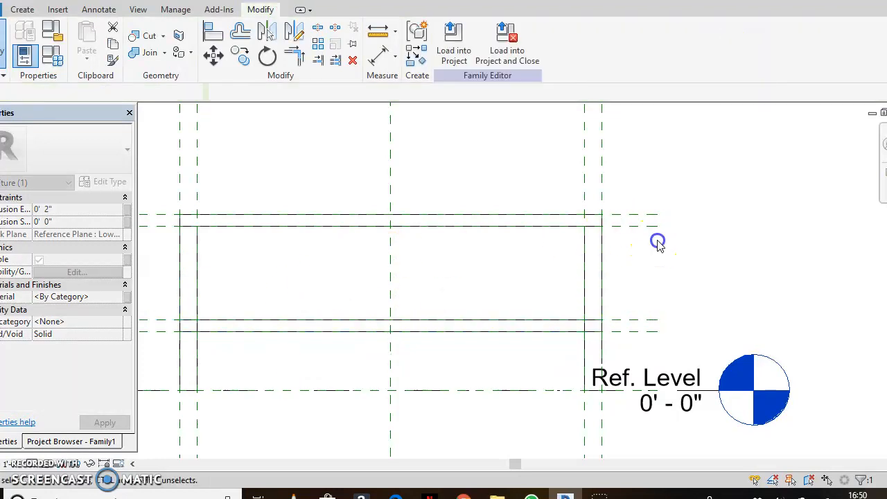
# Step: Open the 3D view and examine the table's top, legs and lower shelf from different angles
pyautogui.click(395, 323)
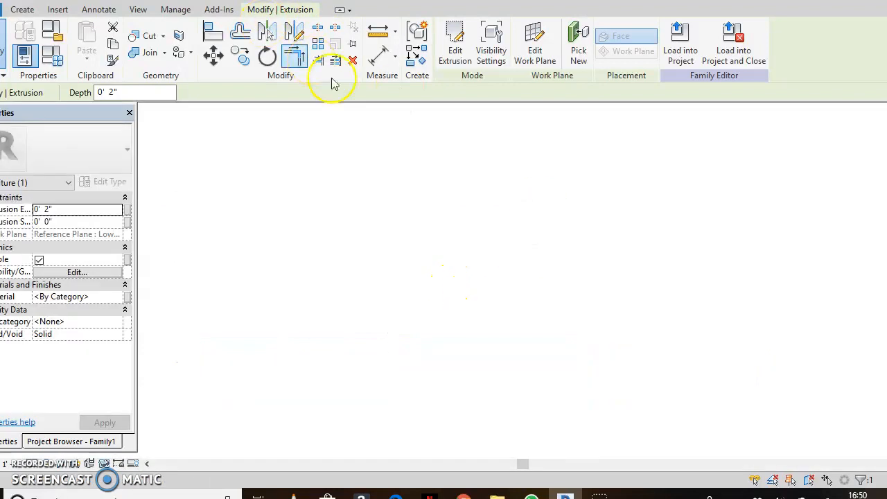
pyautogui.keyDown('shift'); pyautogui.moveTo(567, 346); pyautogui.dragTo(464, 260, button='middle'); pyautogui.keyUp('shift')
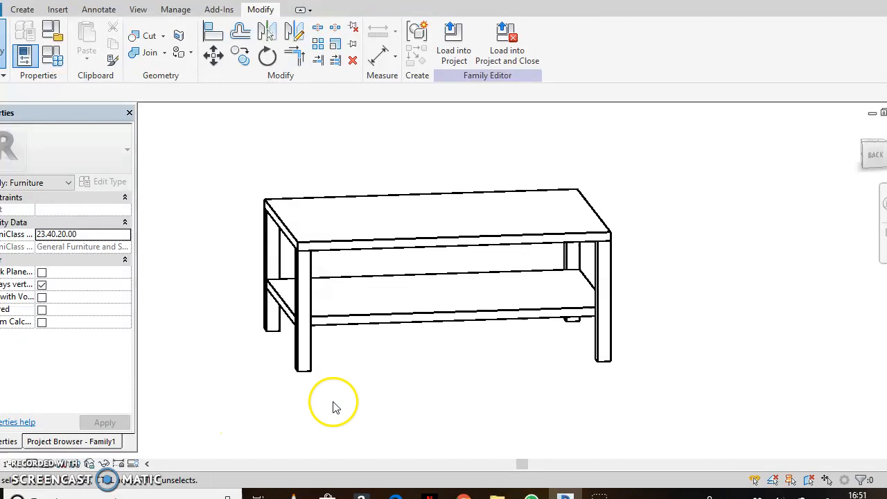
pyautogui.keyDown('shift'); pyautogui.moveTo(263, 376); pyautogui.dragTo(262, 397, button='middle'); pyautogui.keyUp('shift')
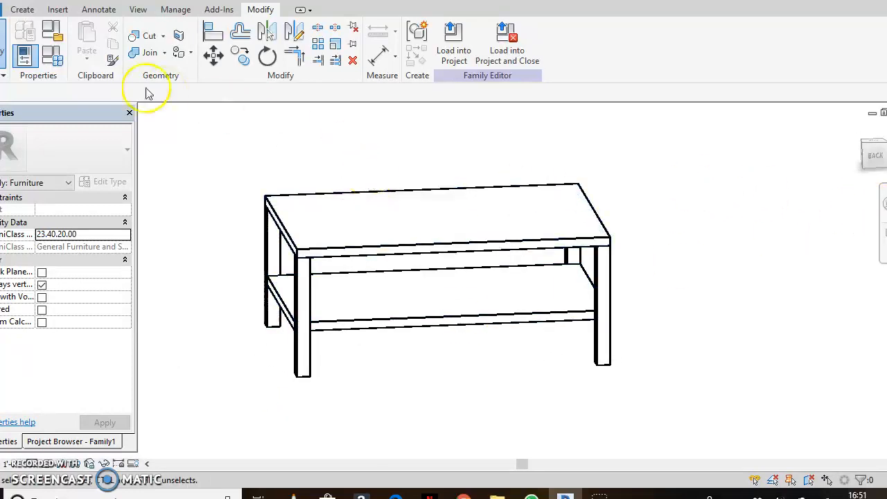
# Step: Inspect the tabletop extrusion, then open the Ref. Level reflected ceiling plan and inspect the Length dimension
pyautogui.click(379, 253)
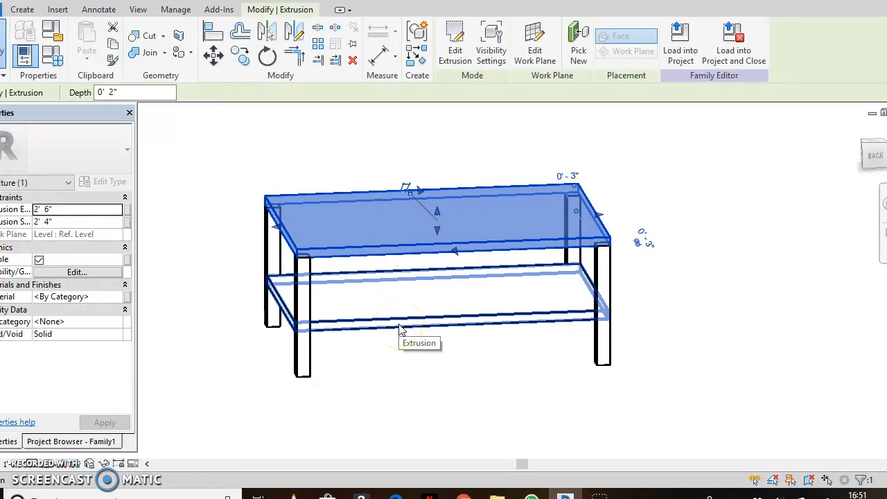
pyautogui.click(779, 228)
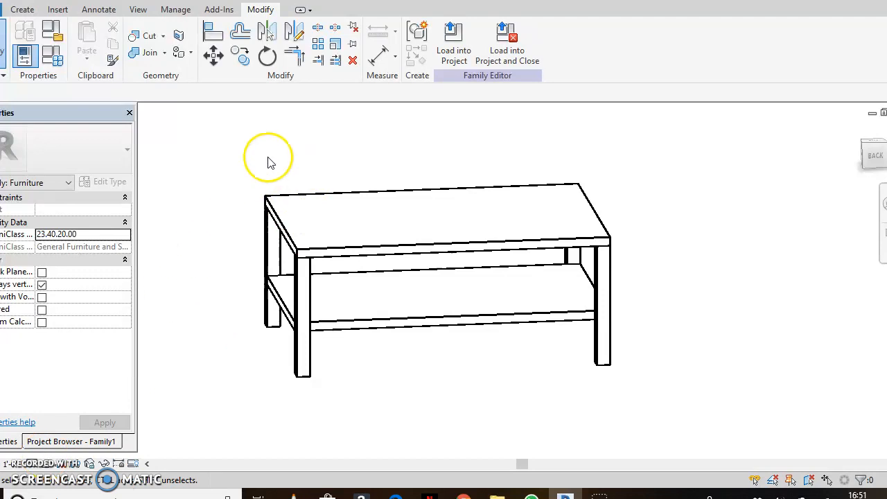
pyautogui.click(104, 2)
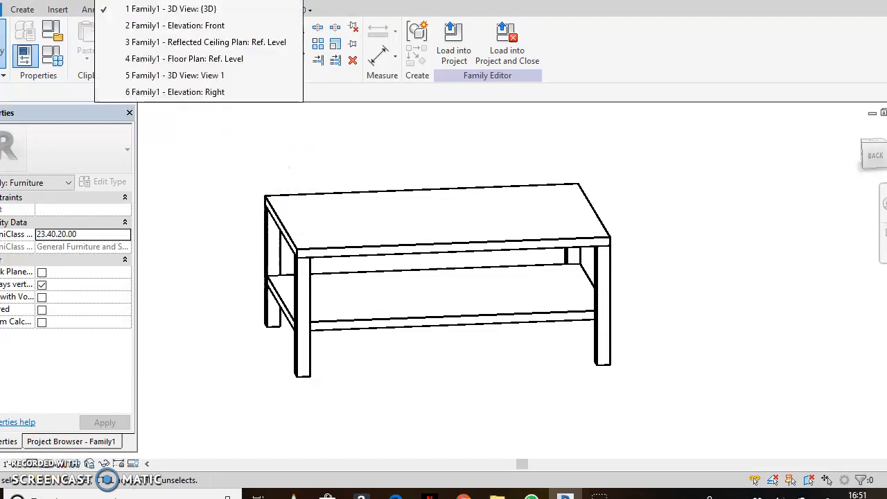
pyautogui.click(251, 42)
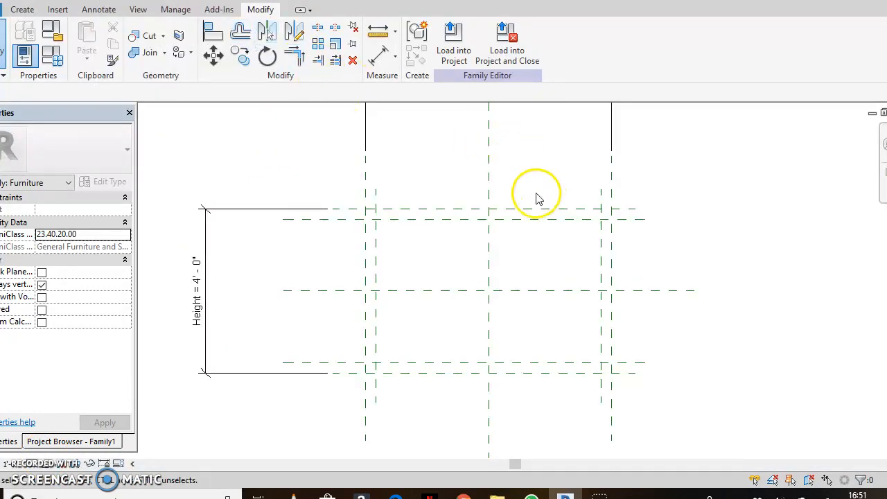
pyautogui.scroll(-2, 534, 211)
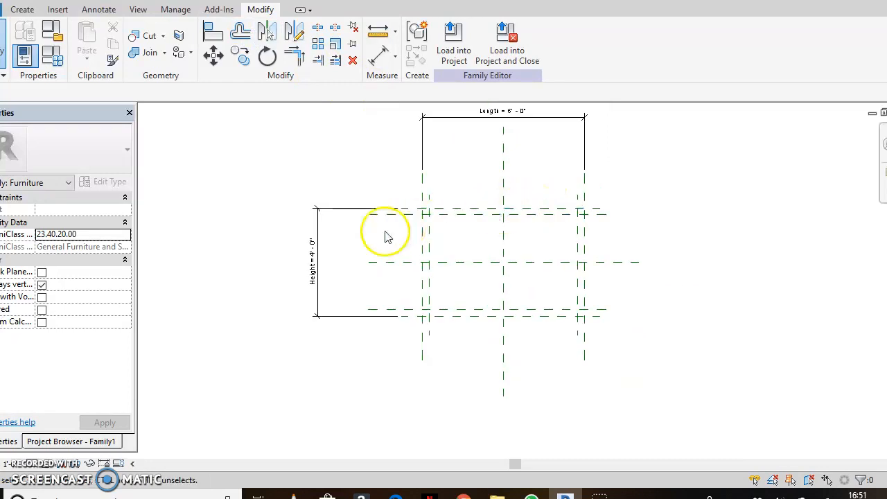
pyautogui.moveTo(511, 147)
pyautogui.mouseDown(button='middle')
pyautogui.moveTo(475, 206)
pyautogui.moveTo(458, 216)
pyautogui.mouseUp(button='middle')
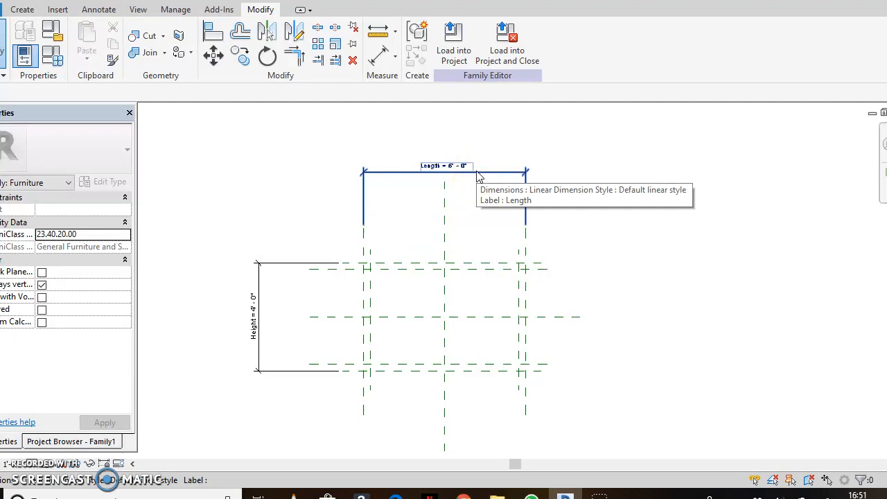
pyautogui.click(496, 174)
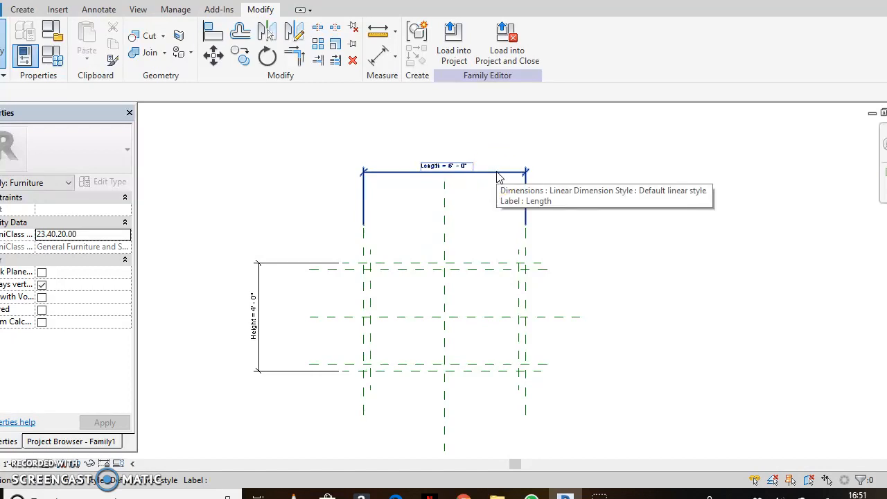
pyautogui.click(496, 174)
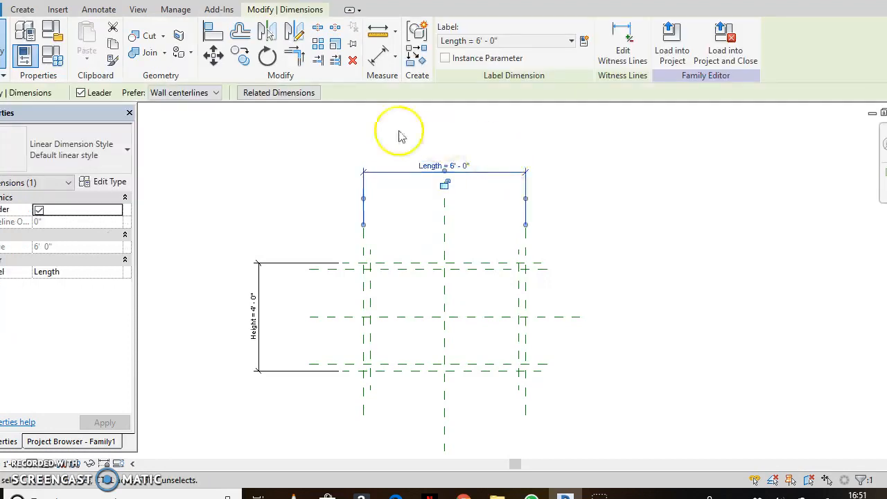
pyautogui.click(646, 199)
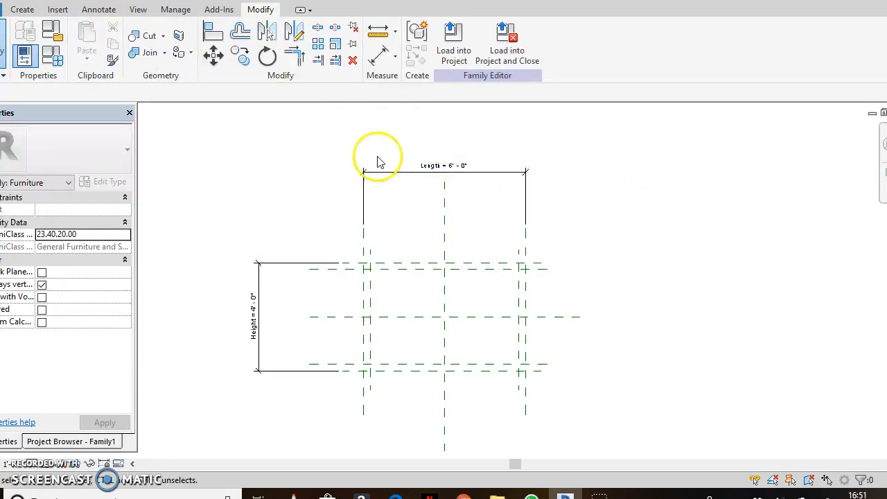
# Step: Review the existing parameters in Family Types and examine the Height dimension's label options and new-parameter settings
pyautogui.click(61, 61)
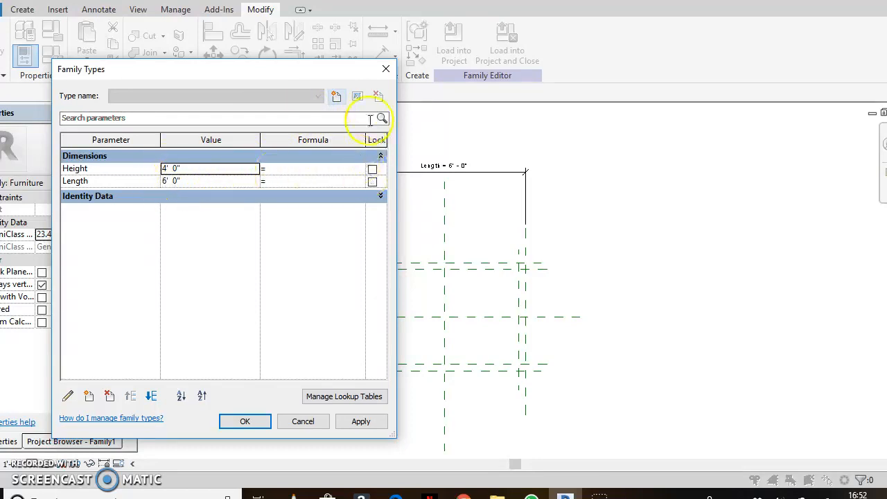
pyautogui.click(386, 68)
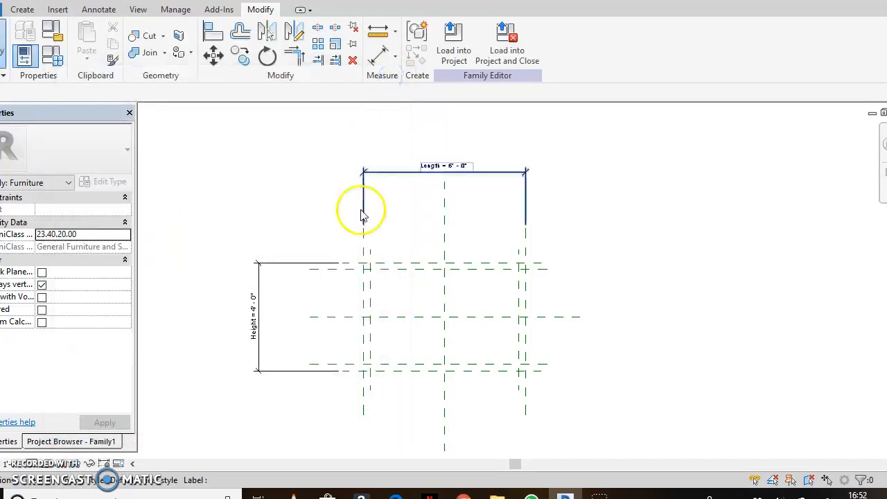
pyautogui.click(254, 317)
pyautogui.click(253, 321)
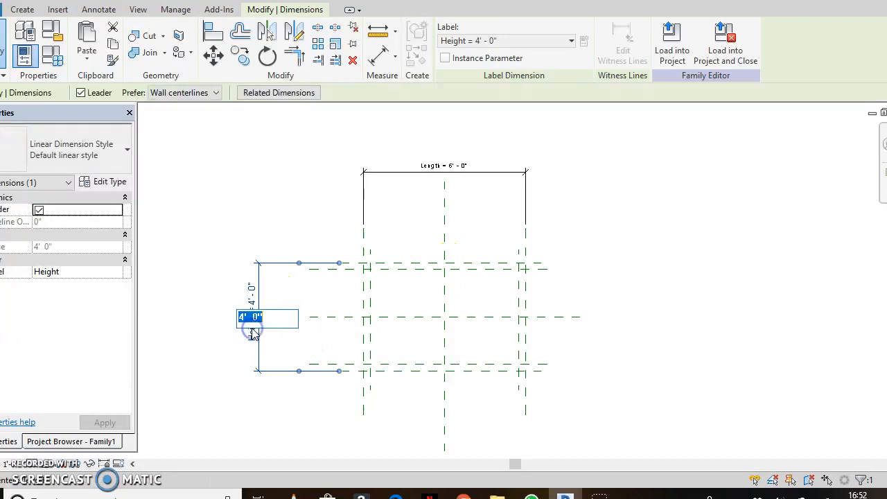
pyautogui.click(332, 290)
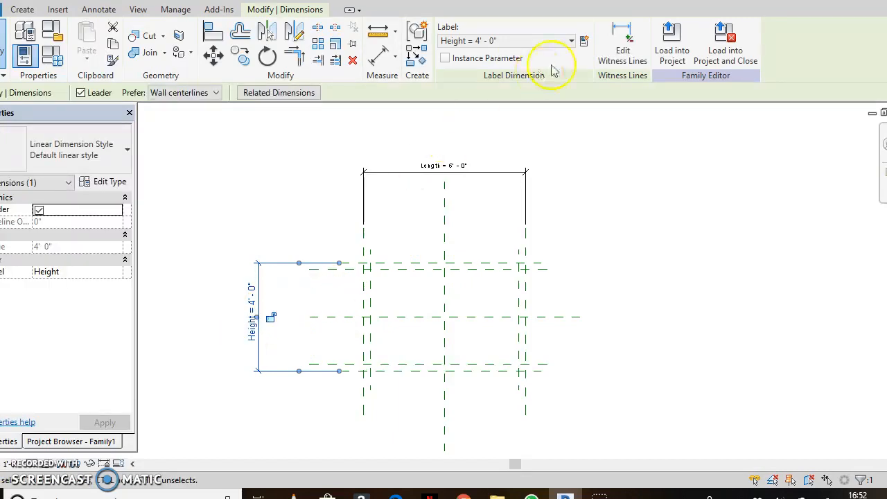
pyautogui.click(584, 41)
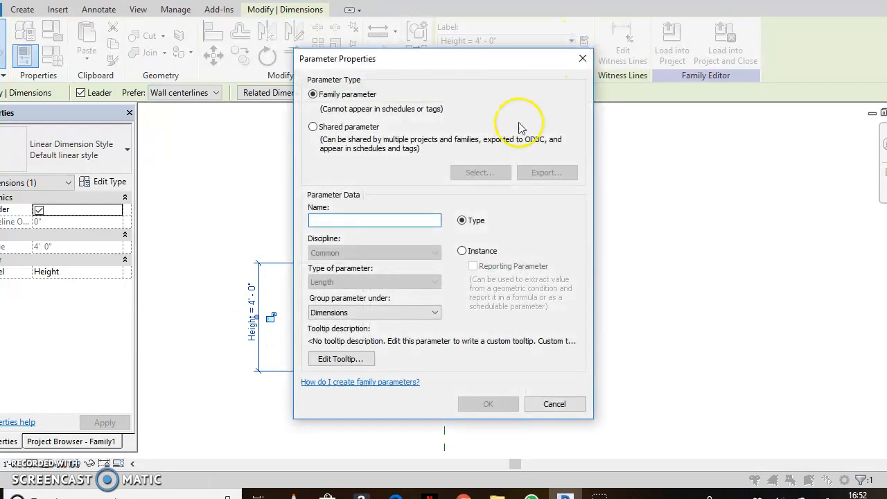
pyautogui.click(582, 58)
pyautogui.click(571, 41)
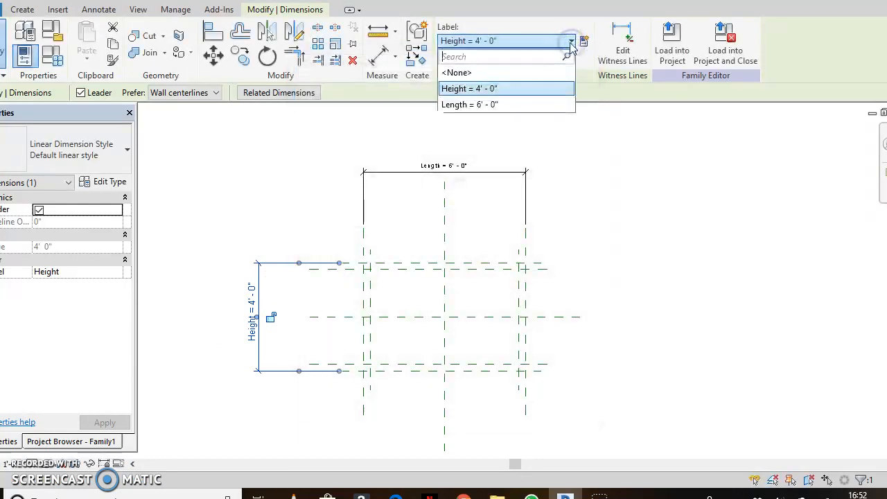
pyautogui.click(607, 222)
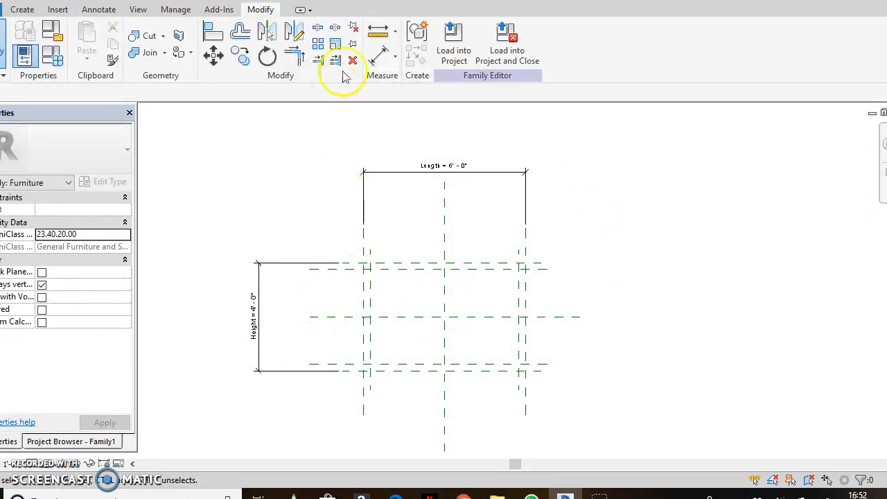
# Step: In the Front elevation, add an aligned dimension from the tabletop's upper reference plane down to Ref. Level
pyautogui.click(284, 2)
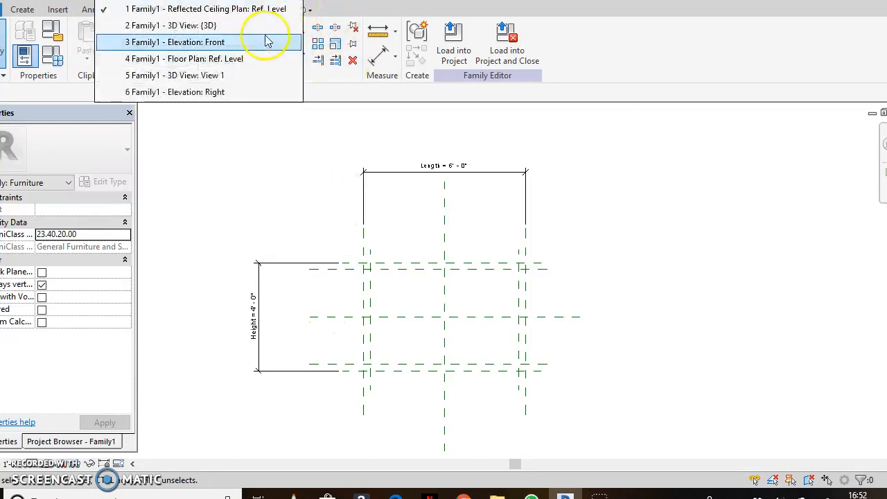
pyautogui.click(265, 46)
pyautogui.scroll(-1, 445, 229)
pyautogui.moveTo(340, 242); pyautogui.dragTo(434, 227, button='middle')
pyautogui.click(378, 56)
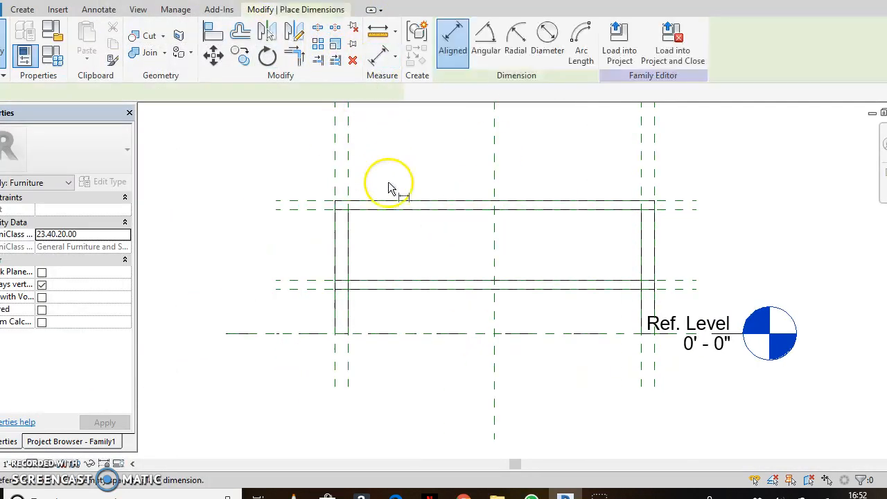
pyautogui.click(308, 201)
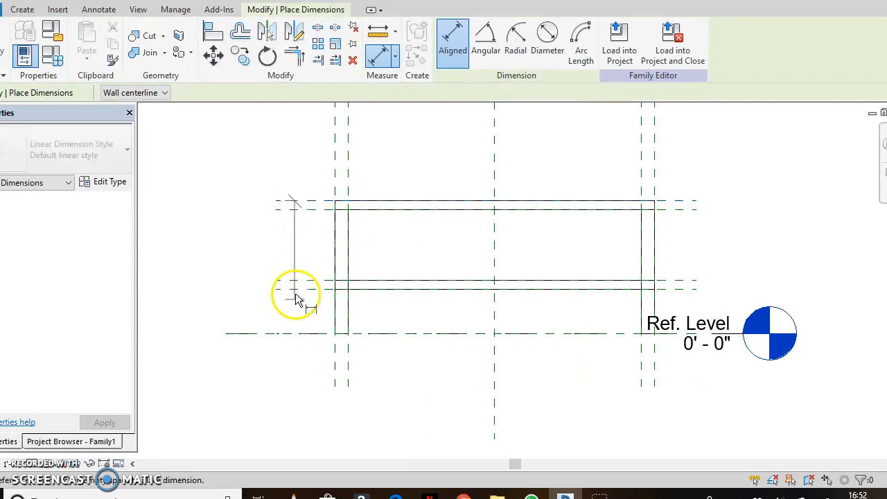
pyautogui.click(293, 334)
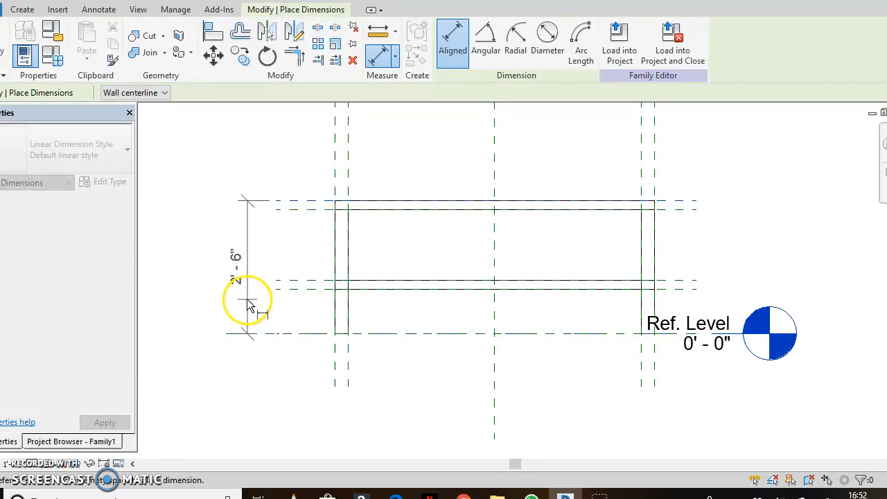
pyautogui.click(236, 302)
pyautogui.scroll(-3, 268, 268)
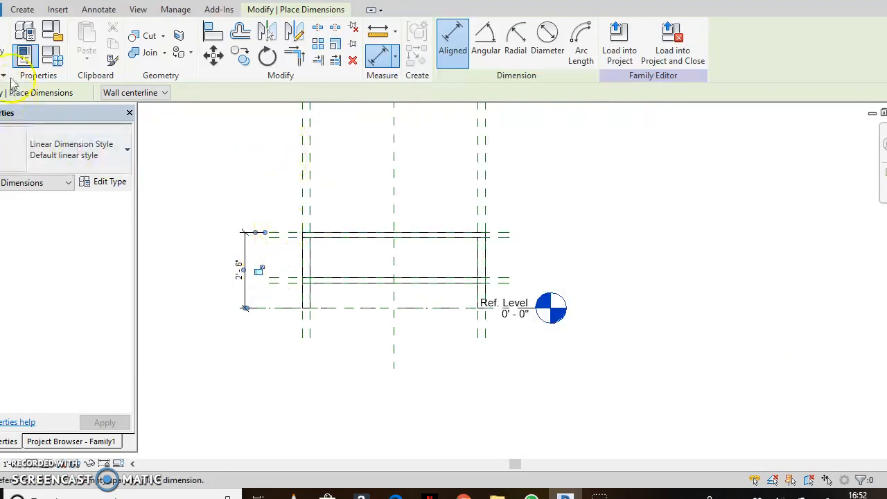
pyautogui.press('Escape')
pyautogui.press('Escape')
# Step: Label the vertical dimension with a new family type parameter named Width, grouped under Dimensions
pyautogui.click(238, 266)
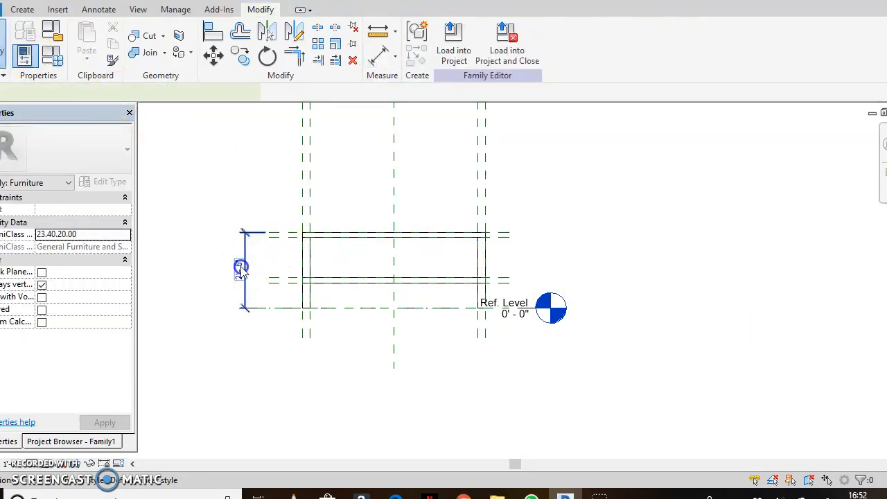
pyautogui.click(582, 42)
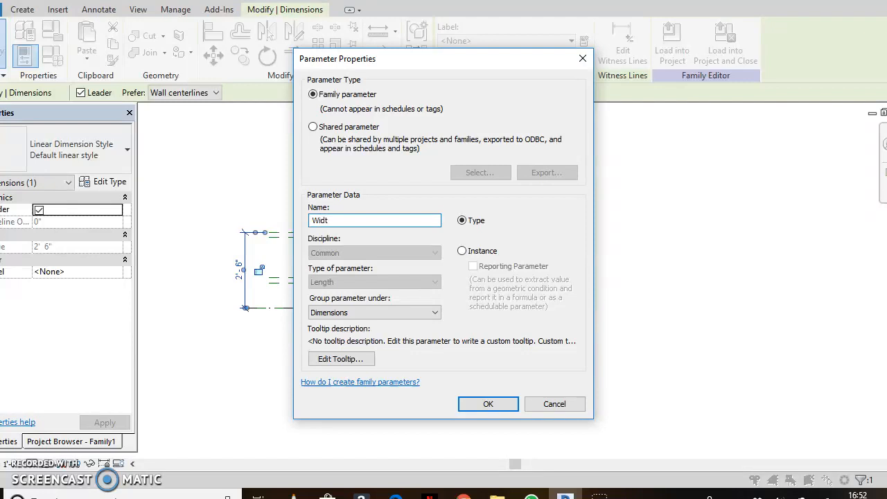
pyautogui.click(494, 405)
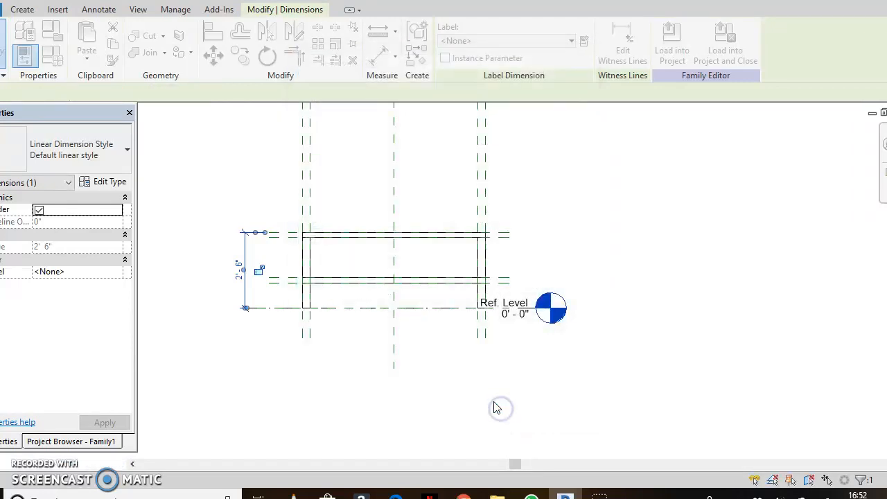
pyautogui.click(405, 382)
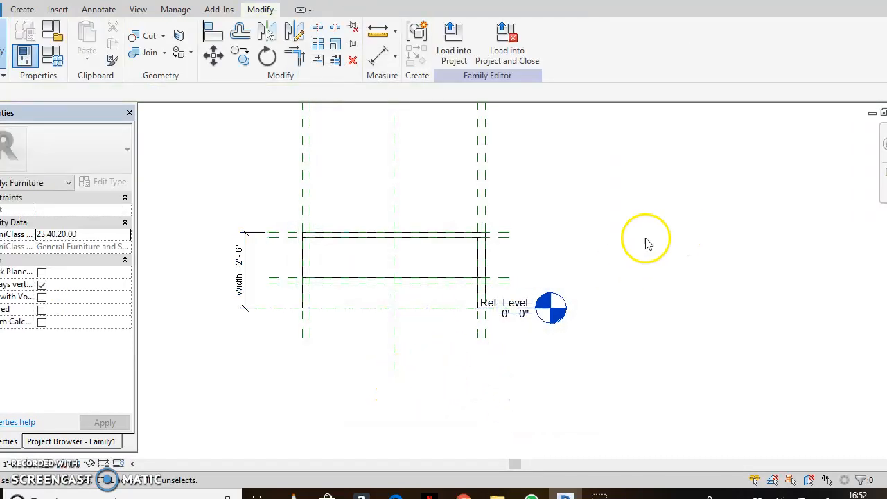
# Step: Return to the Ref. Level reflected ceiling plan and create and apply a family type named 6' x 4' x 2' 6"
pyautogui.click(294, 2)
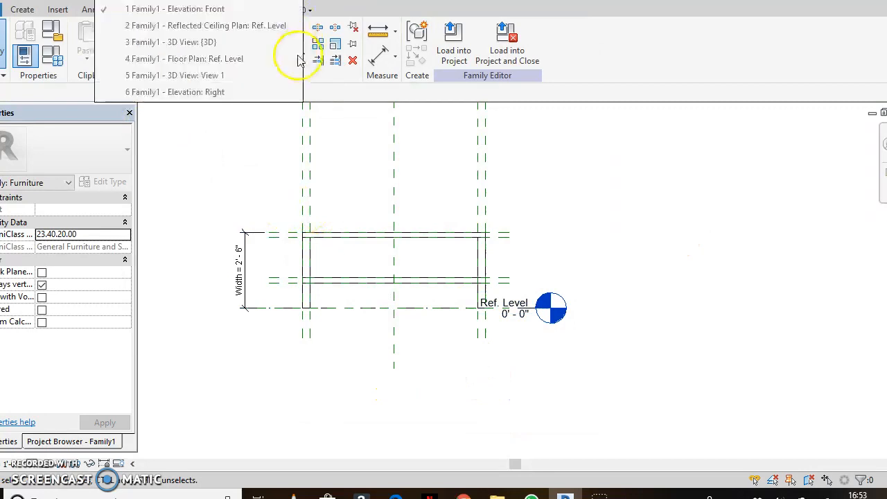
pyautogui.click(246, 32)
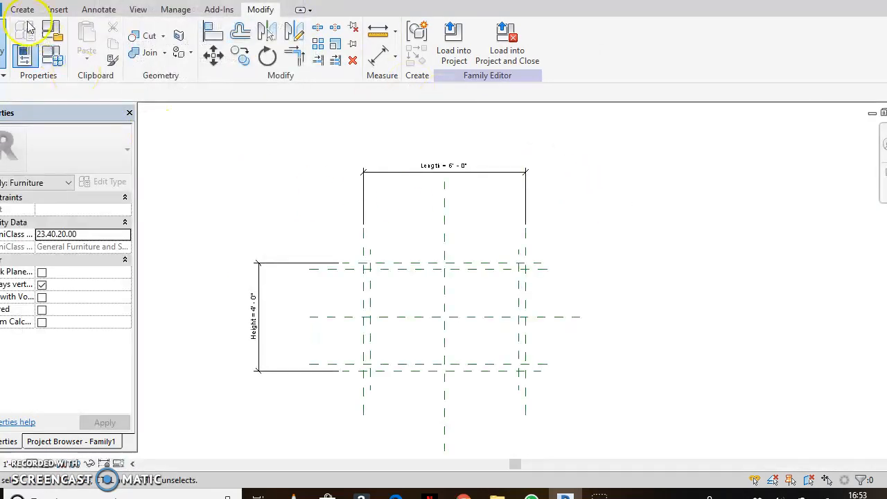
pyautogui.click(56, 58)
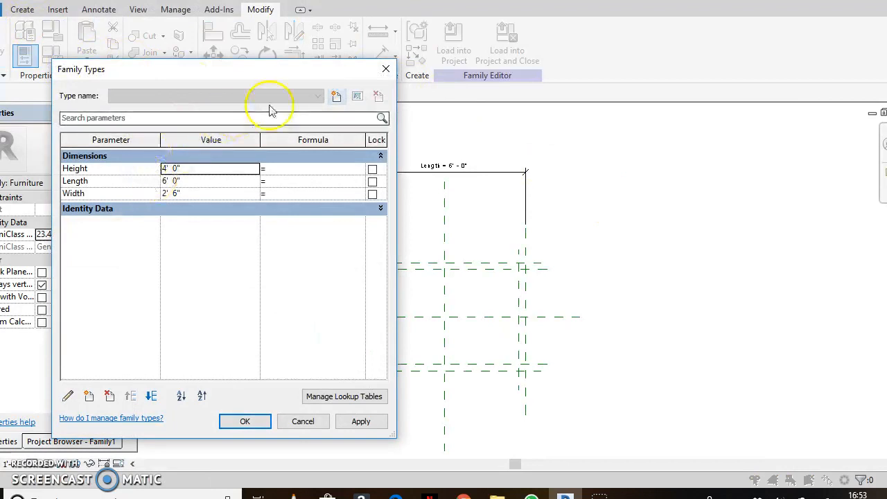
pyautogui.click(340, 98)
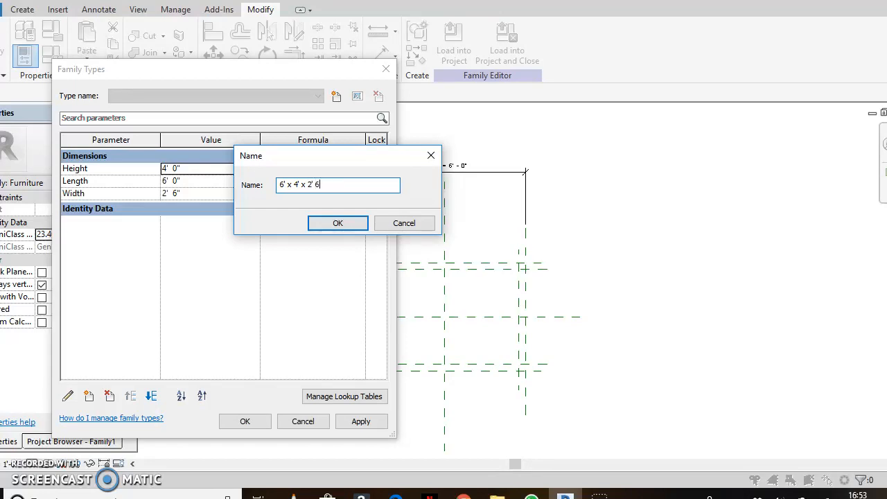
pyautogui.click(340, 222)
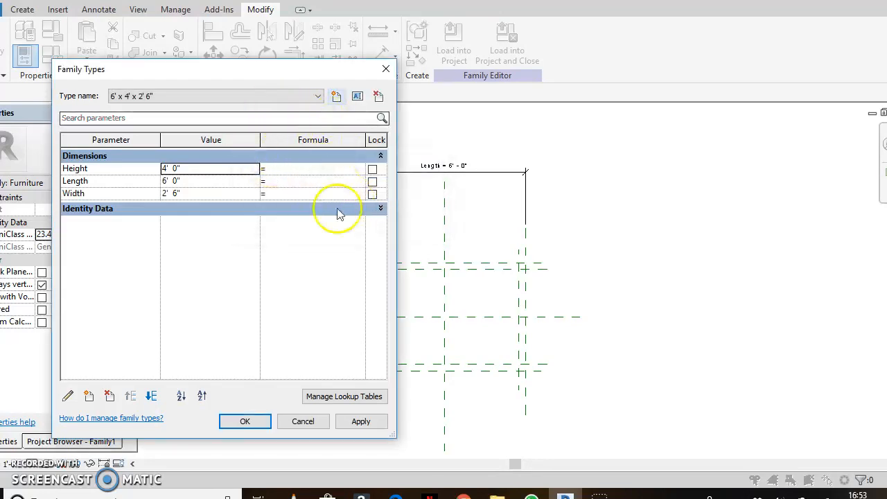
pyautogui.click(368, 424)
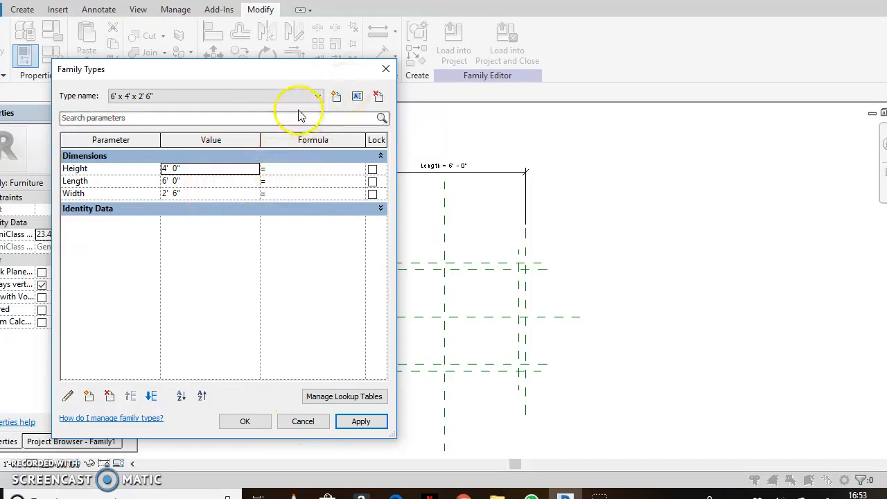
# Step: Set the current type's Height to 2' 0", Length to 4' 0" and Width to 1' 6", and apply the values
pyautogui.moveTo(283, 72); pyautogui.dragTo(192, 84)
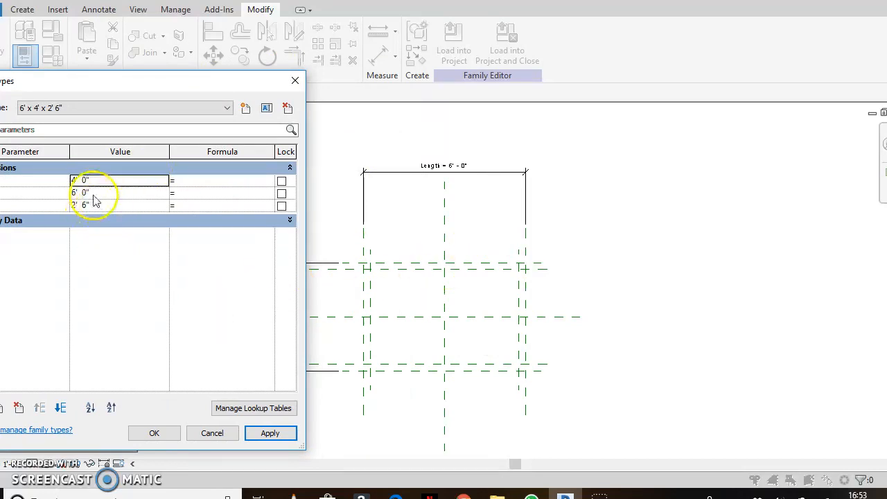
pyautogui.moveTo(151, 88); pyautogui.dragTo(174, 82)
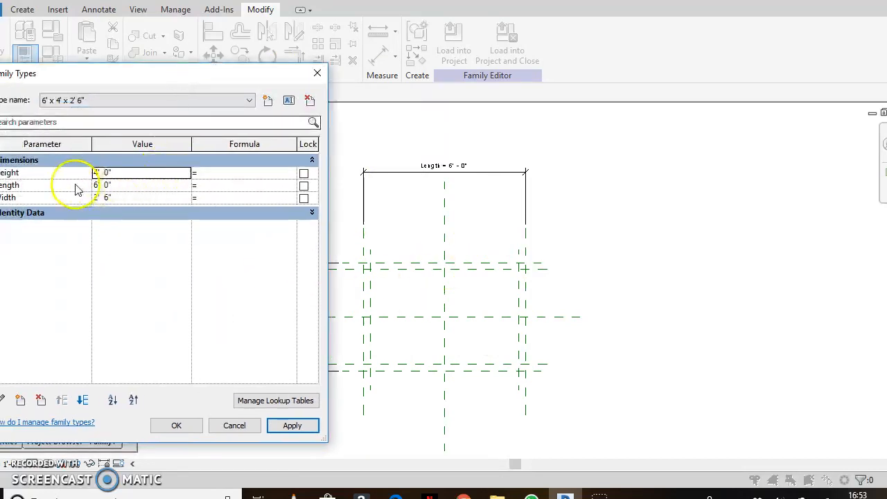
pyautogui.click(98, 172)
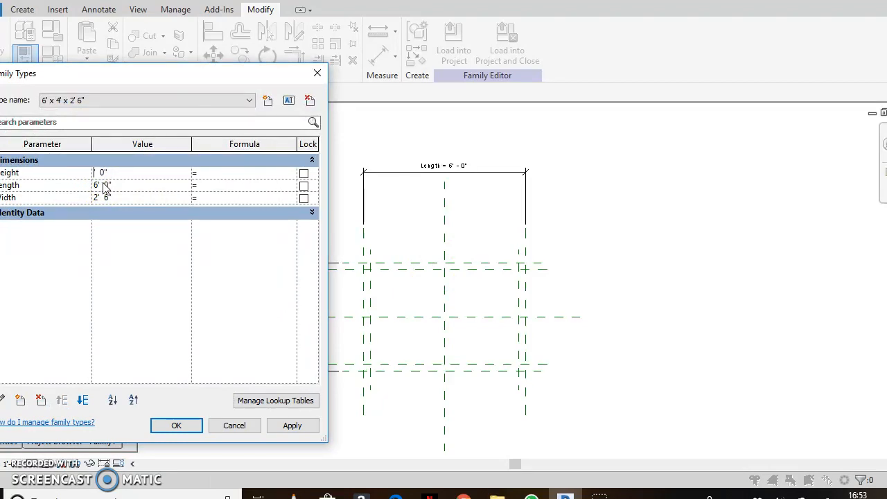
pyautogui.click(97, 186)
pyautogui.click(100, 199)
pyautogui.click(99, 199)
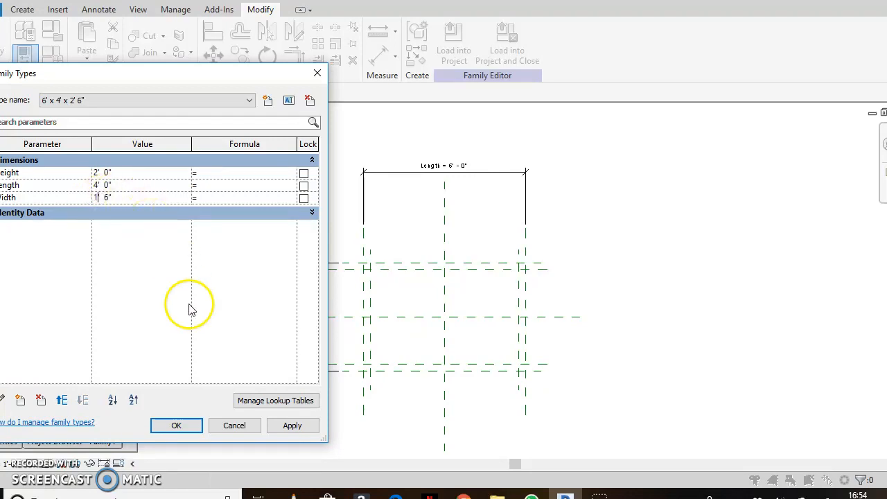
pyautogui.click(289, 425)
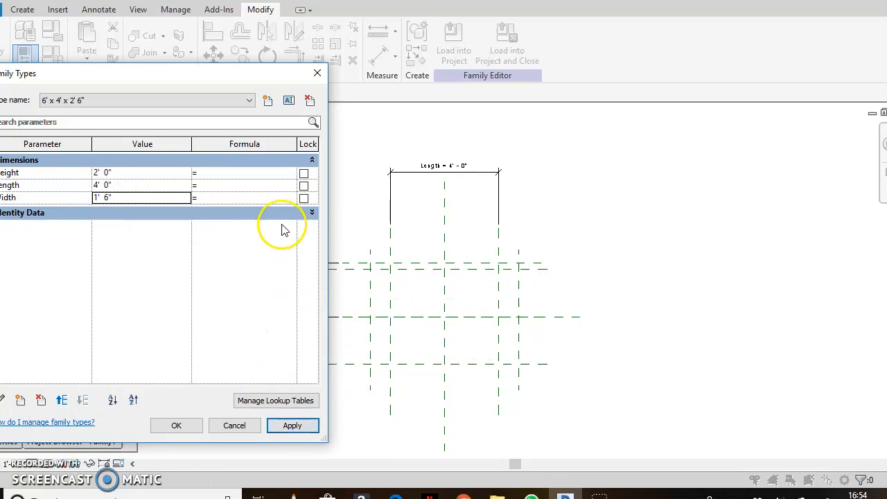
# Step: Create a new family type named 4' x 2' x 1' 6", apply it and close Family Types
pyautogui.click(269, 101)
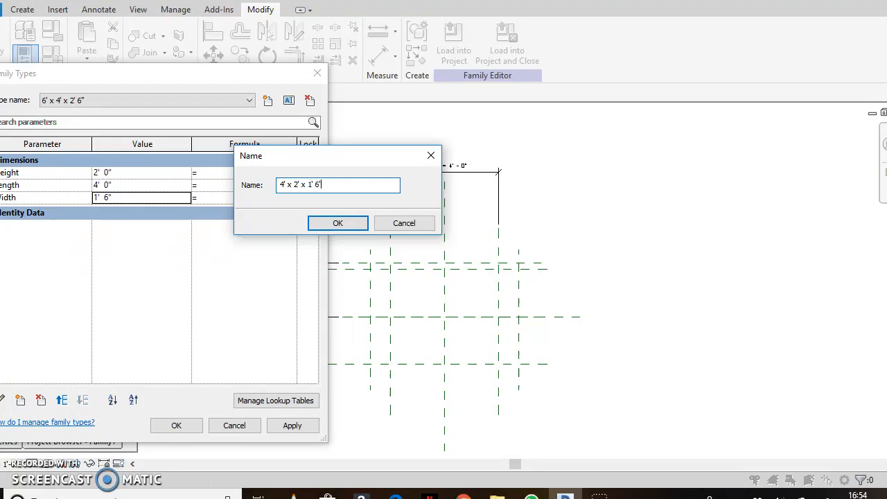
pyautogui.press('Return')
pyautogui.click(308, 427)
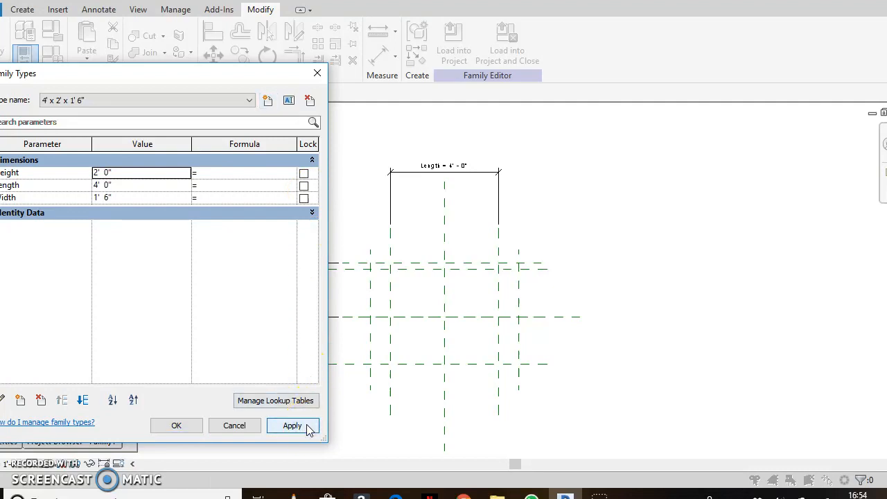
pyautogui.click(192, 430)
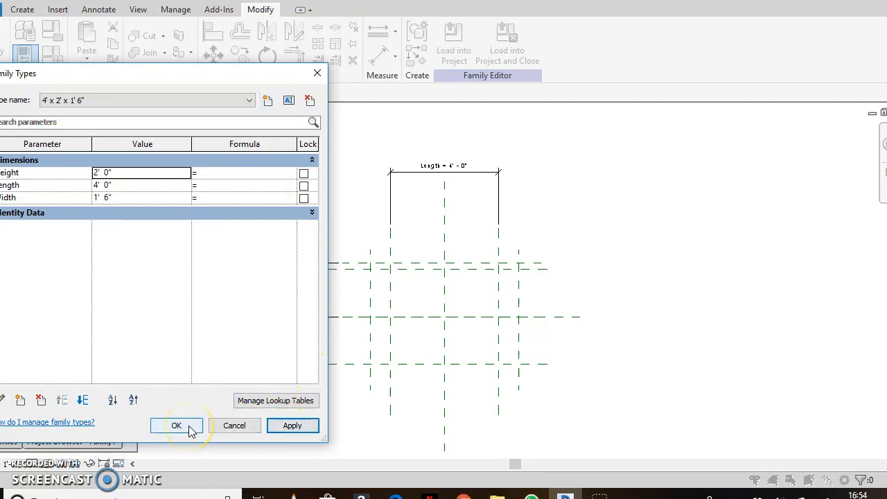
pyautogui.click(189, 426)
# Step: Reopen Family Types and switch to the 6' x 4' x 2' 6" type, applying the selection
pyautogui.click(282, 166)
pyautogui.click(49, 54)
pyautogui.click(249, 100)
pyautogui.click(228, 122)
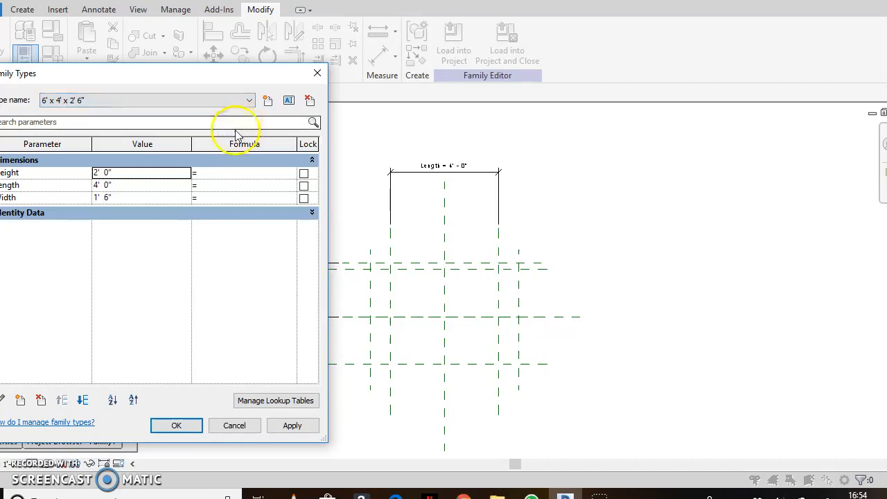
pyautogui.click(294, 427)
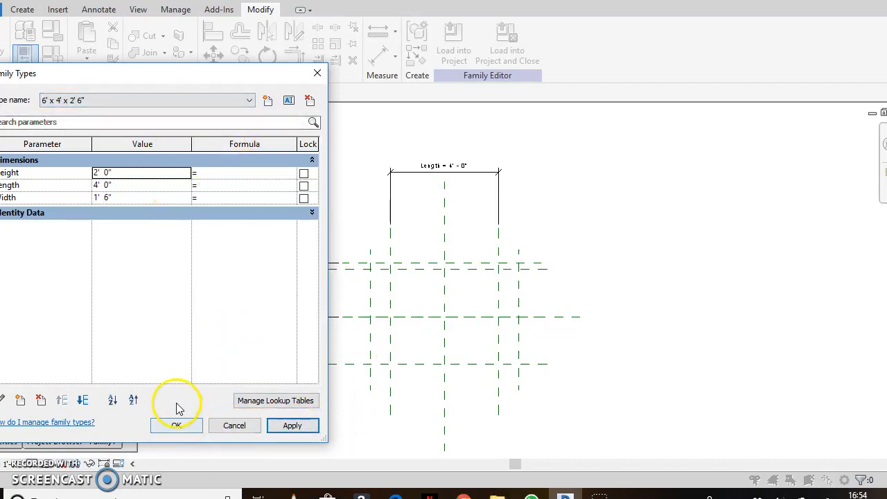
pyautogui.click(248, 99)
pyautogui.click(271, 121)
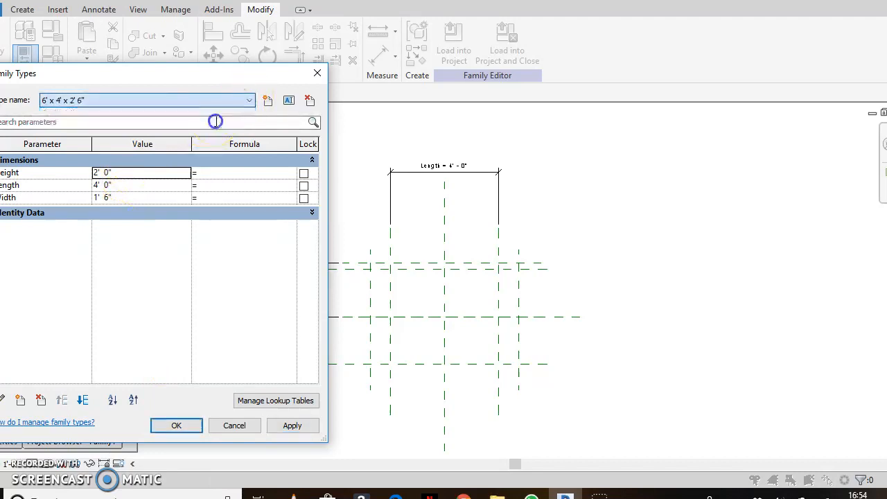
# Step: Set the 6' x 4' x 2' 6" type's Height to 4' 0" and Length to 6' 0", and edit the feet value of its Width
pyautogui.click(98, 174)
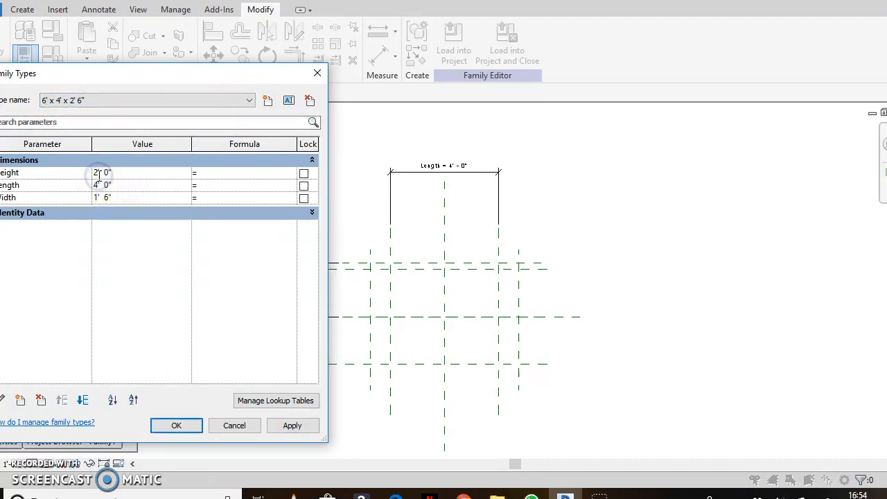
pyautogui.click(98, 184)
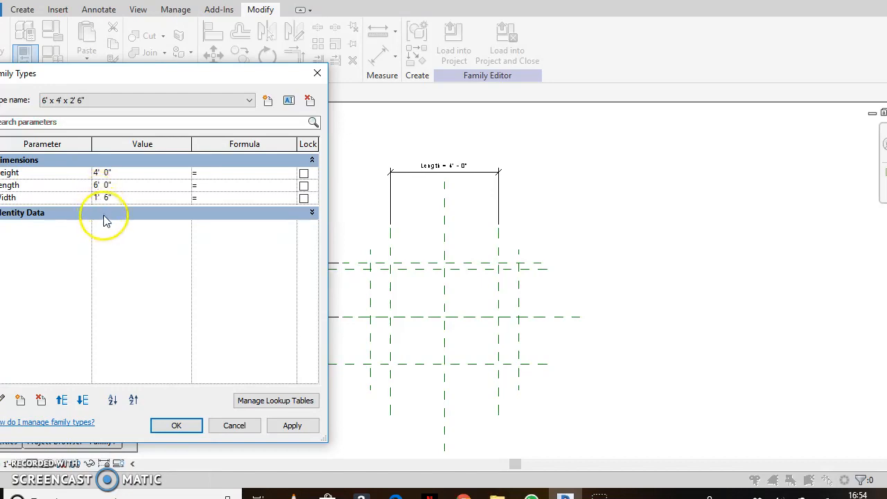
pyautogui.click(97, 198)
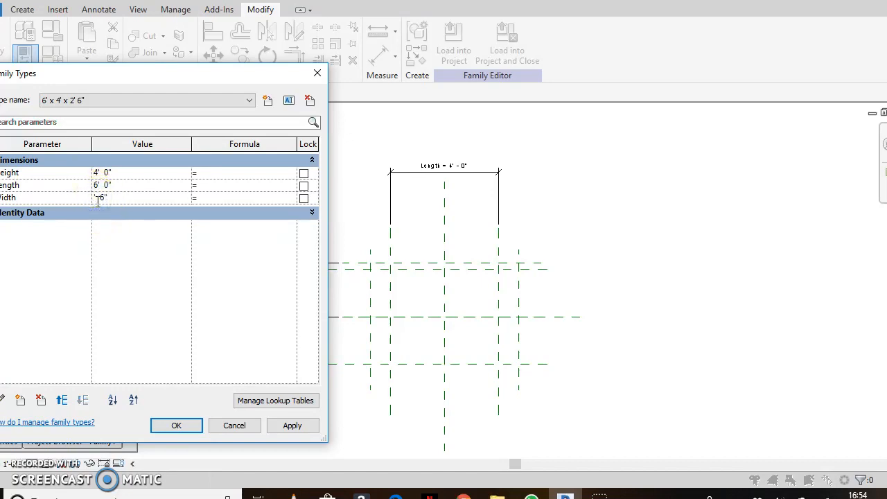